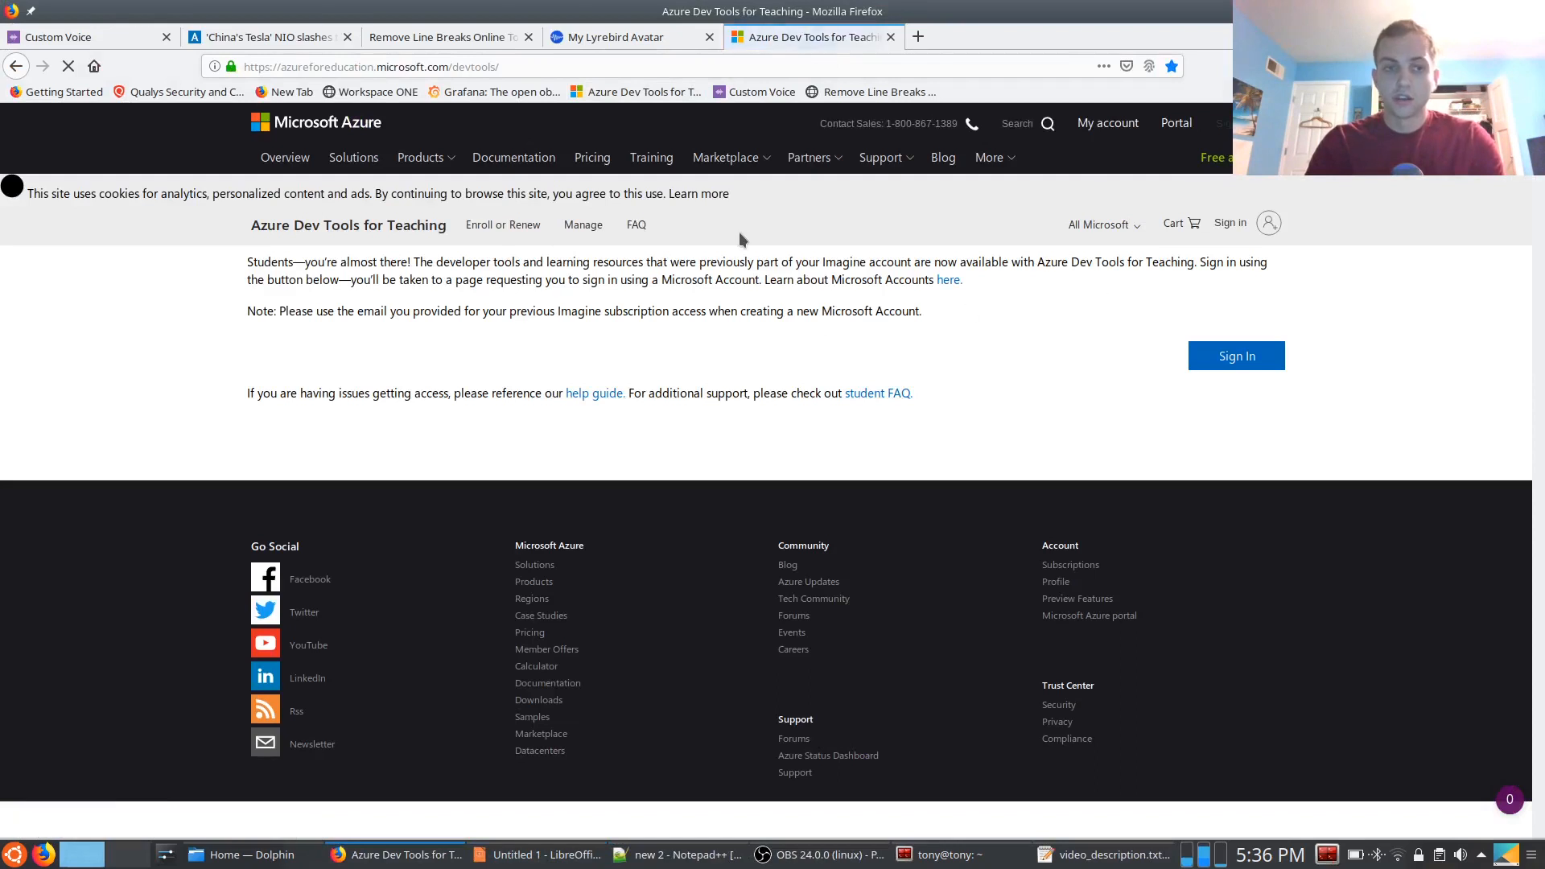
Sign in to Azure Dev Tools for Teaching to reach the Azure Education portal
{"action": "left_click", "coordinate": [433, 71]}
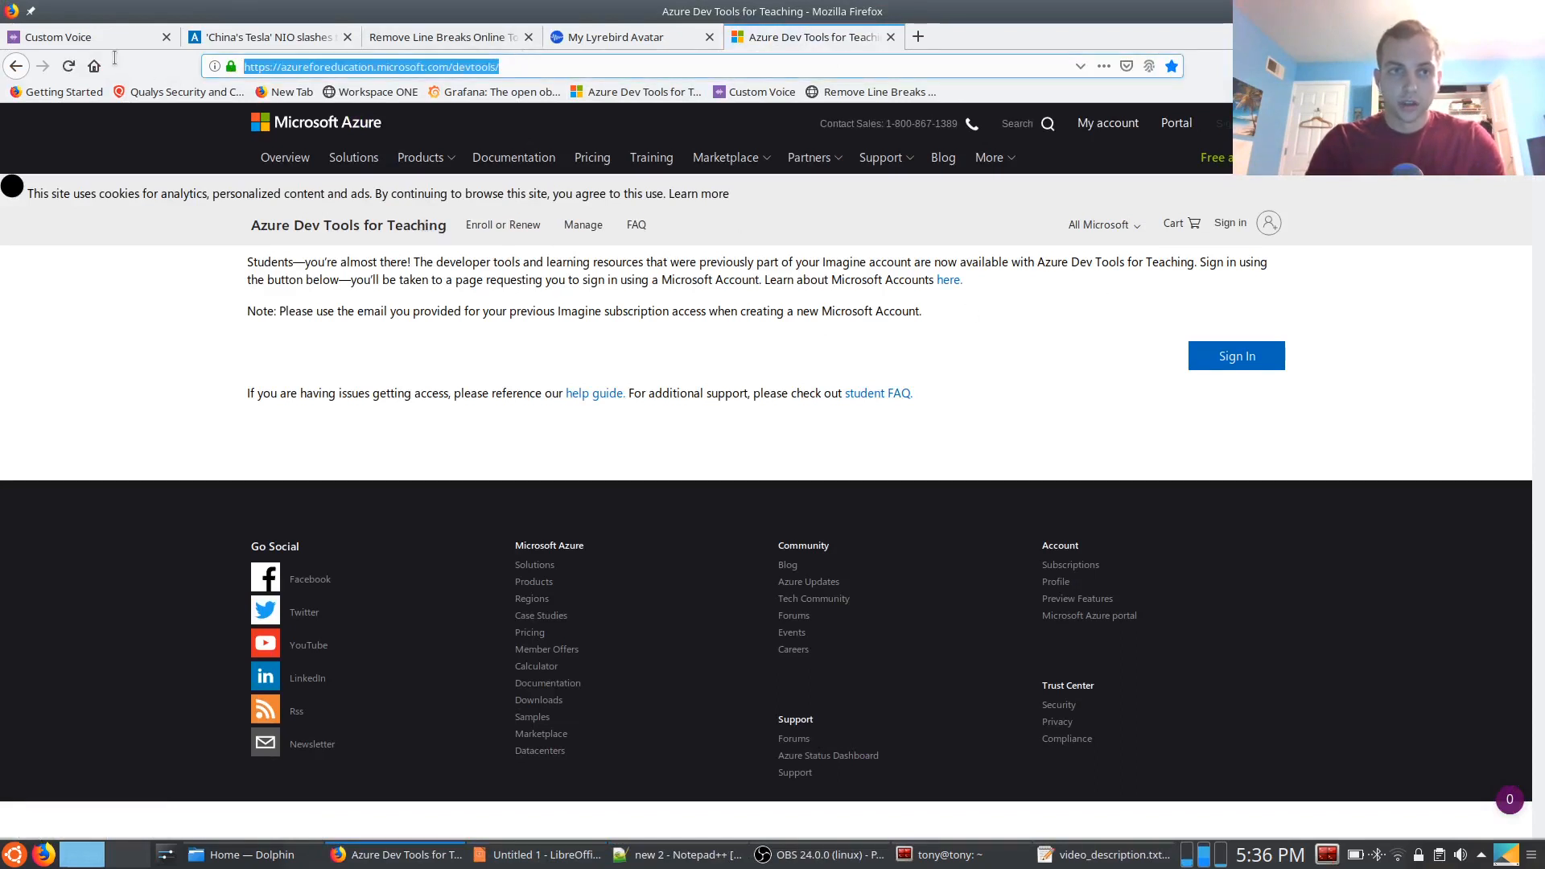
{"action": "left_click", "coordinate": [967, 326]}
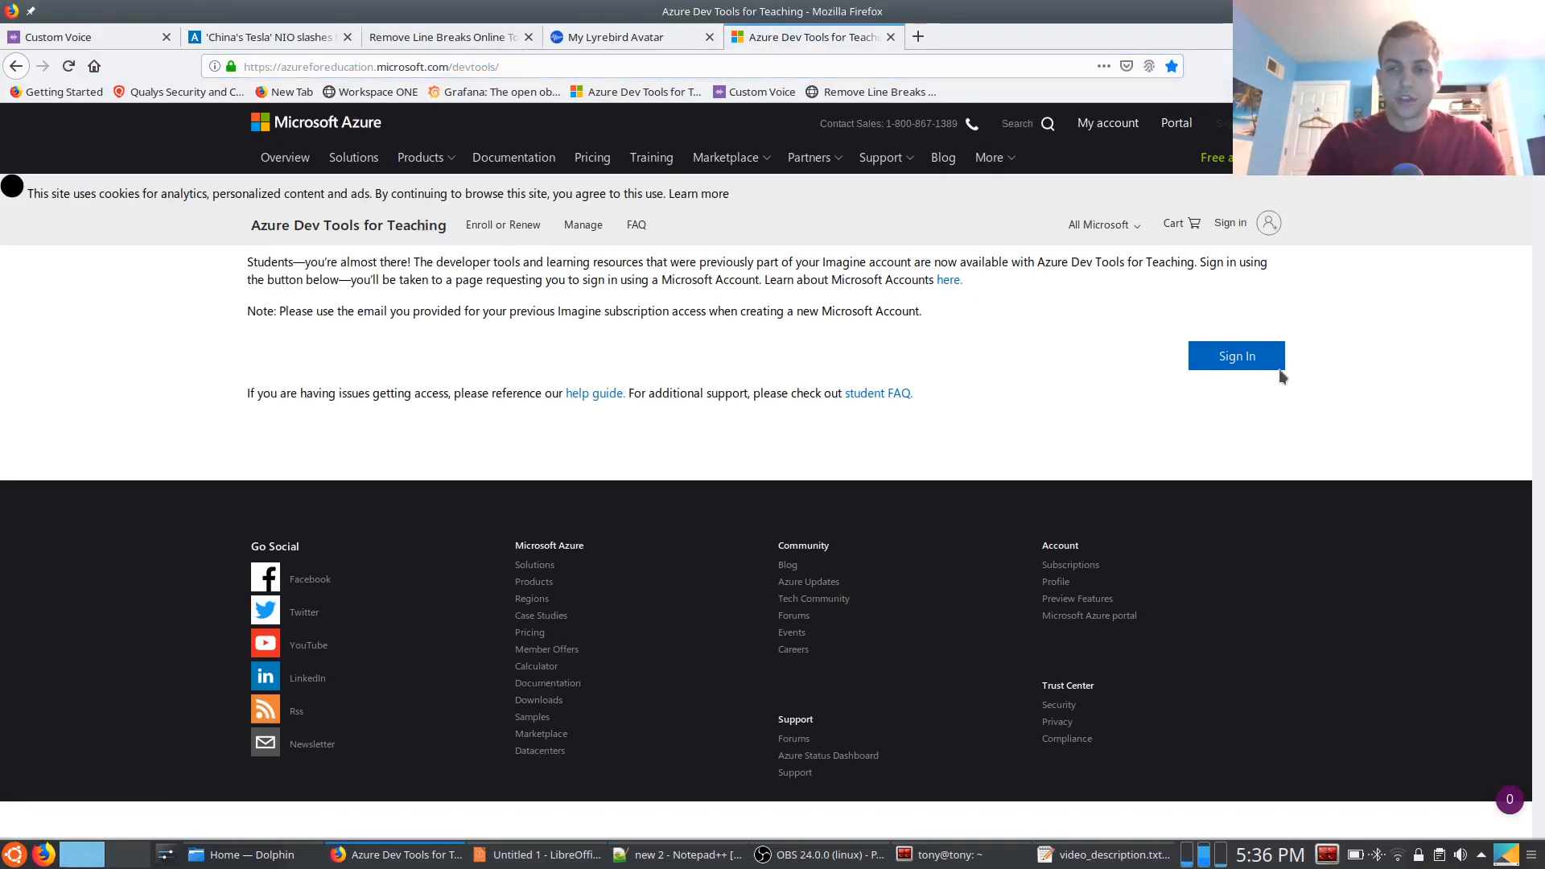
{"action": "left_click", "coordinate": [1245, 368]}
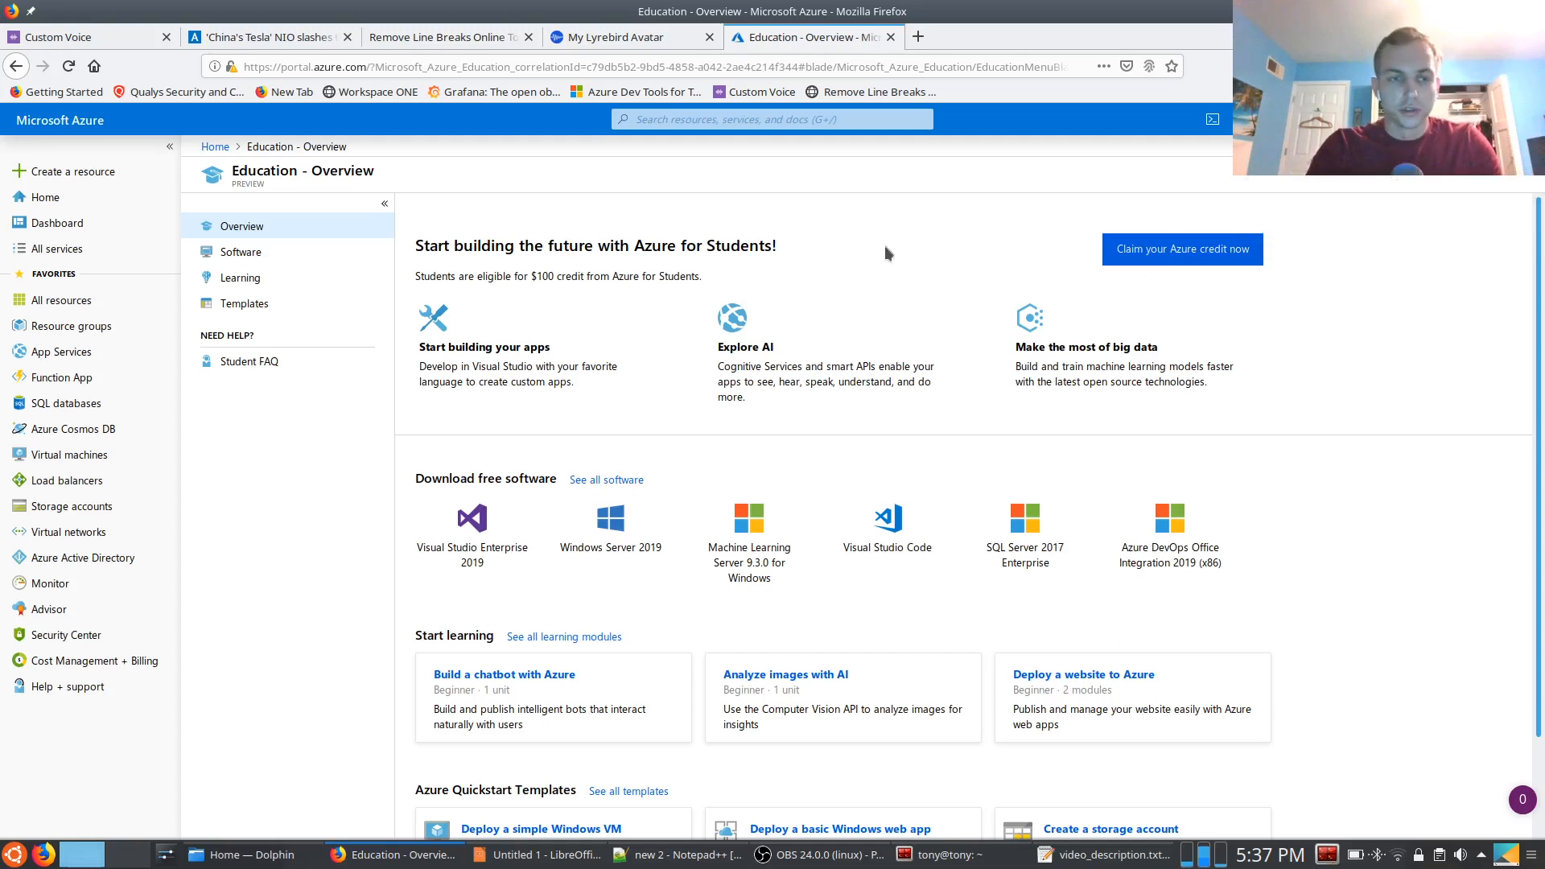
From the list of all Azure resources, start adding a resource and find the Cognitive Services offering
{"action": "left_click", "coordinate": [97, 298]}
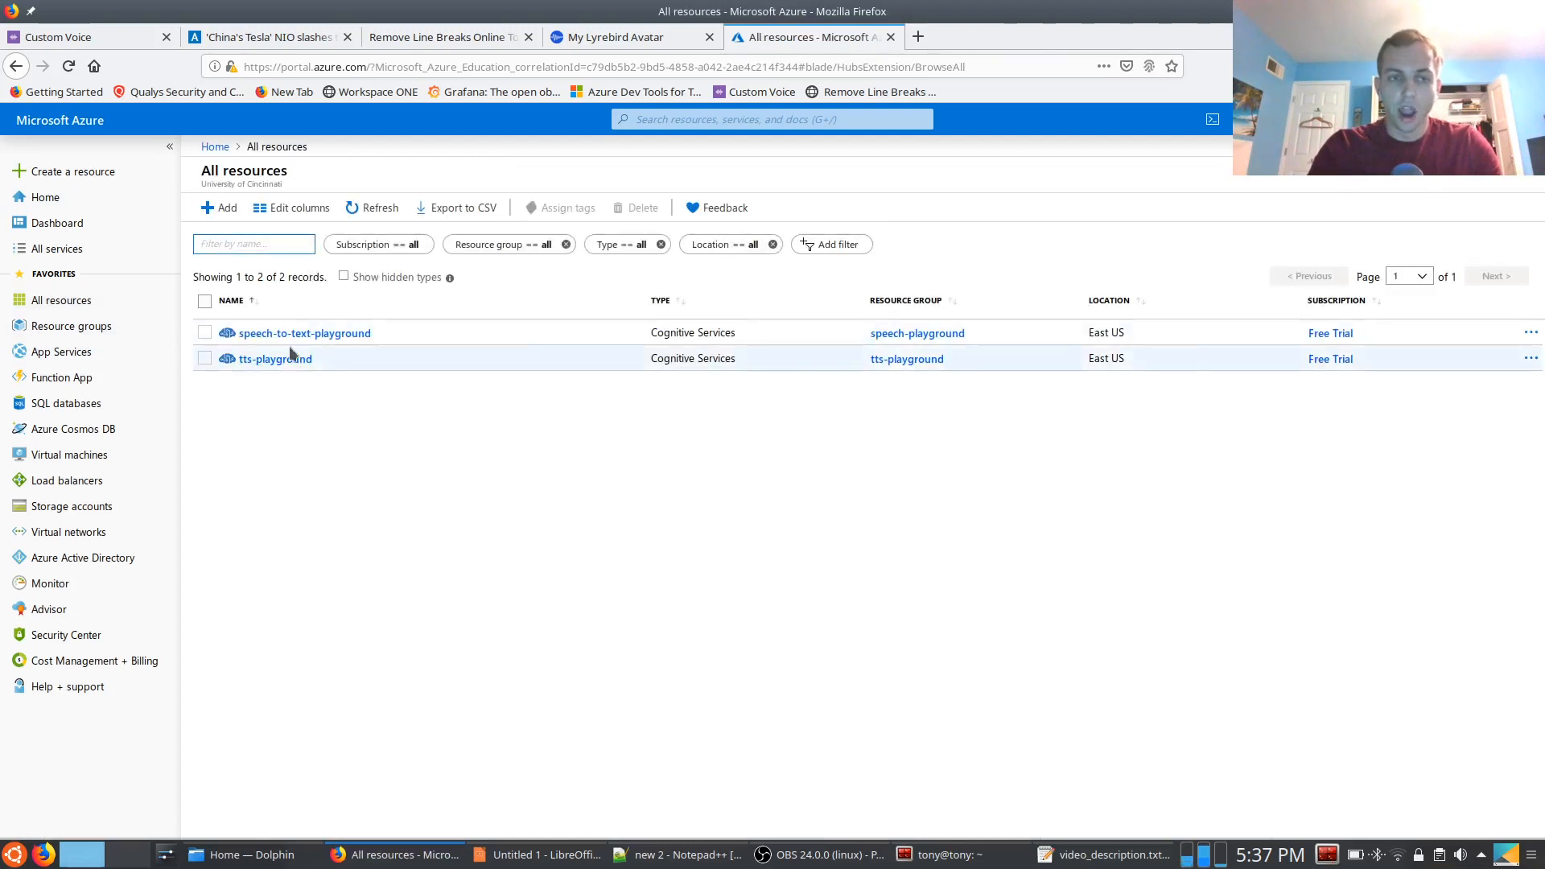
{"action": "left_click", "coordinate": [736, 336]}
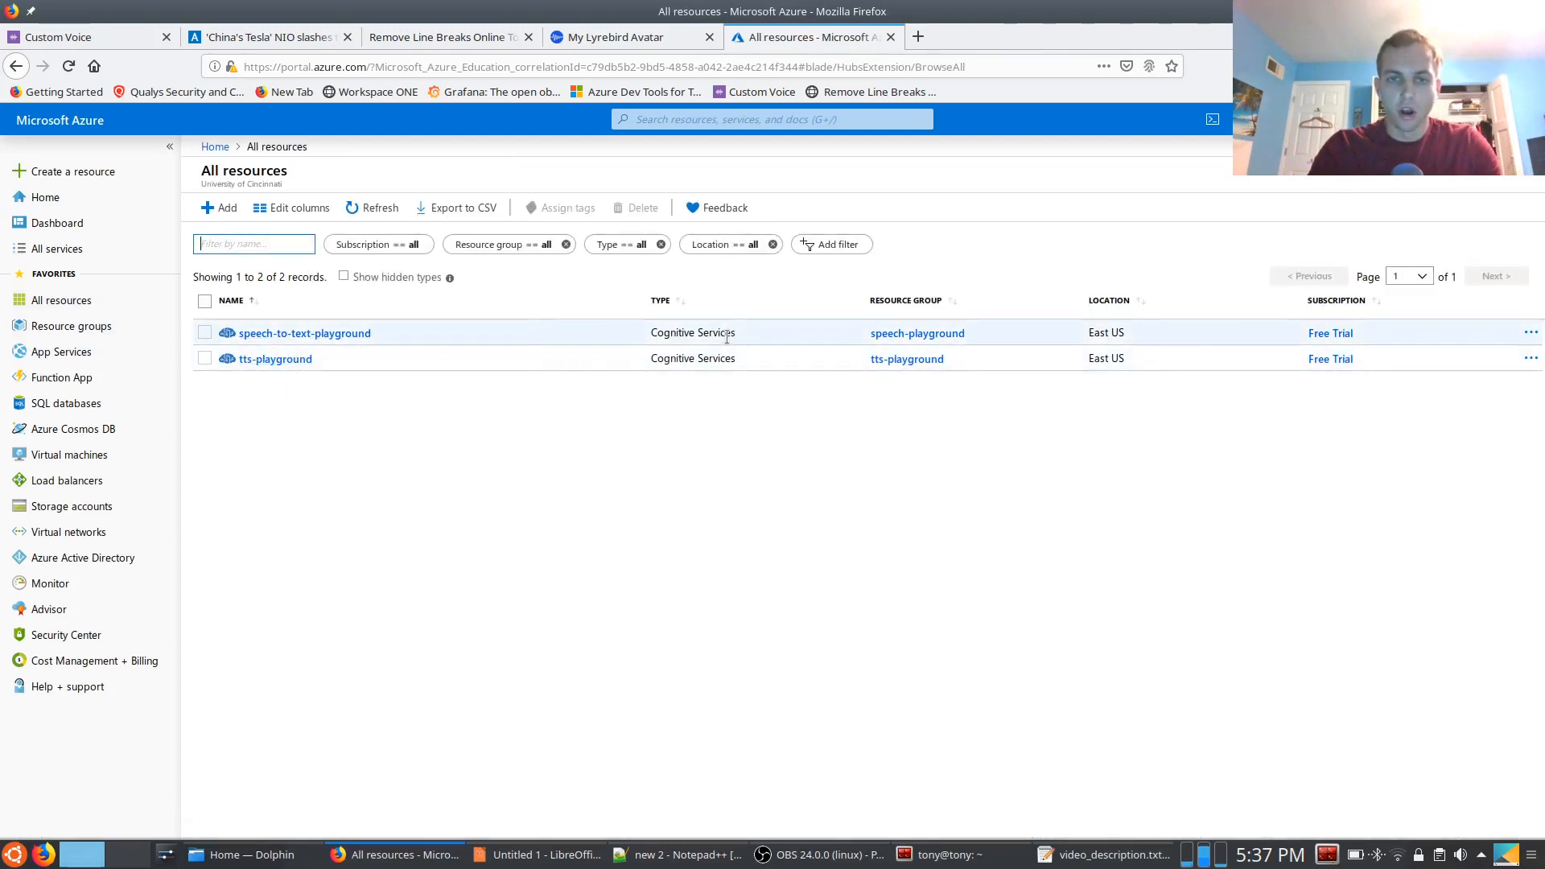
{"action": "left_click", "coordinate": [211, 208]}
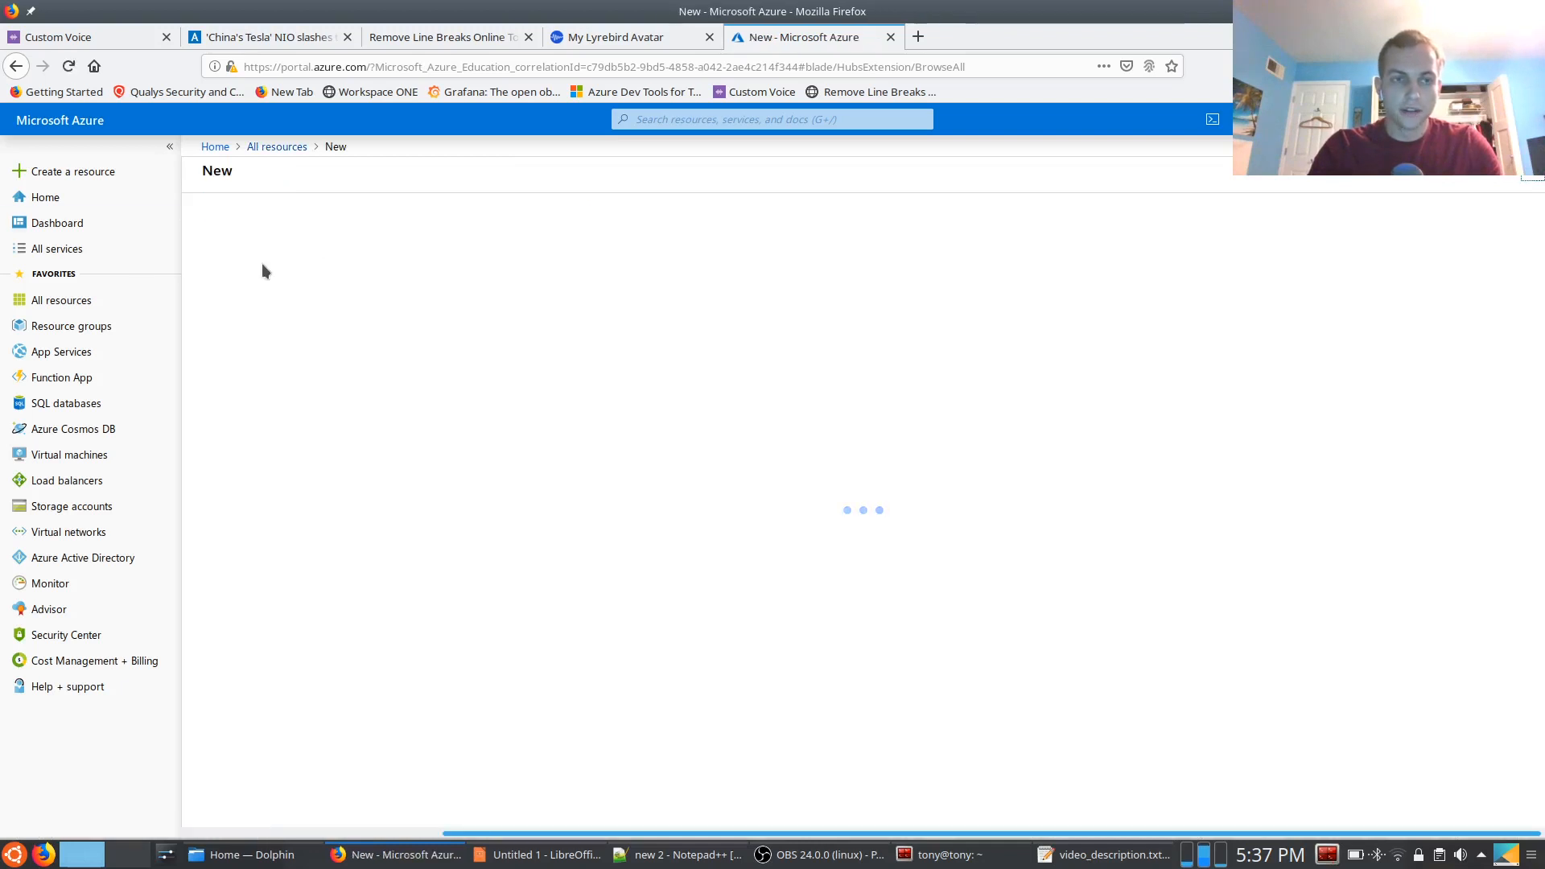
{"action": "type", "text": "Cognit"}
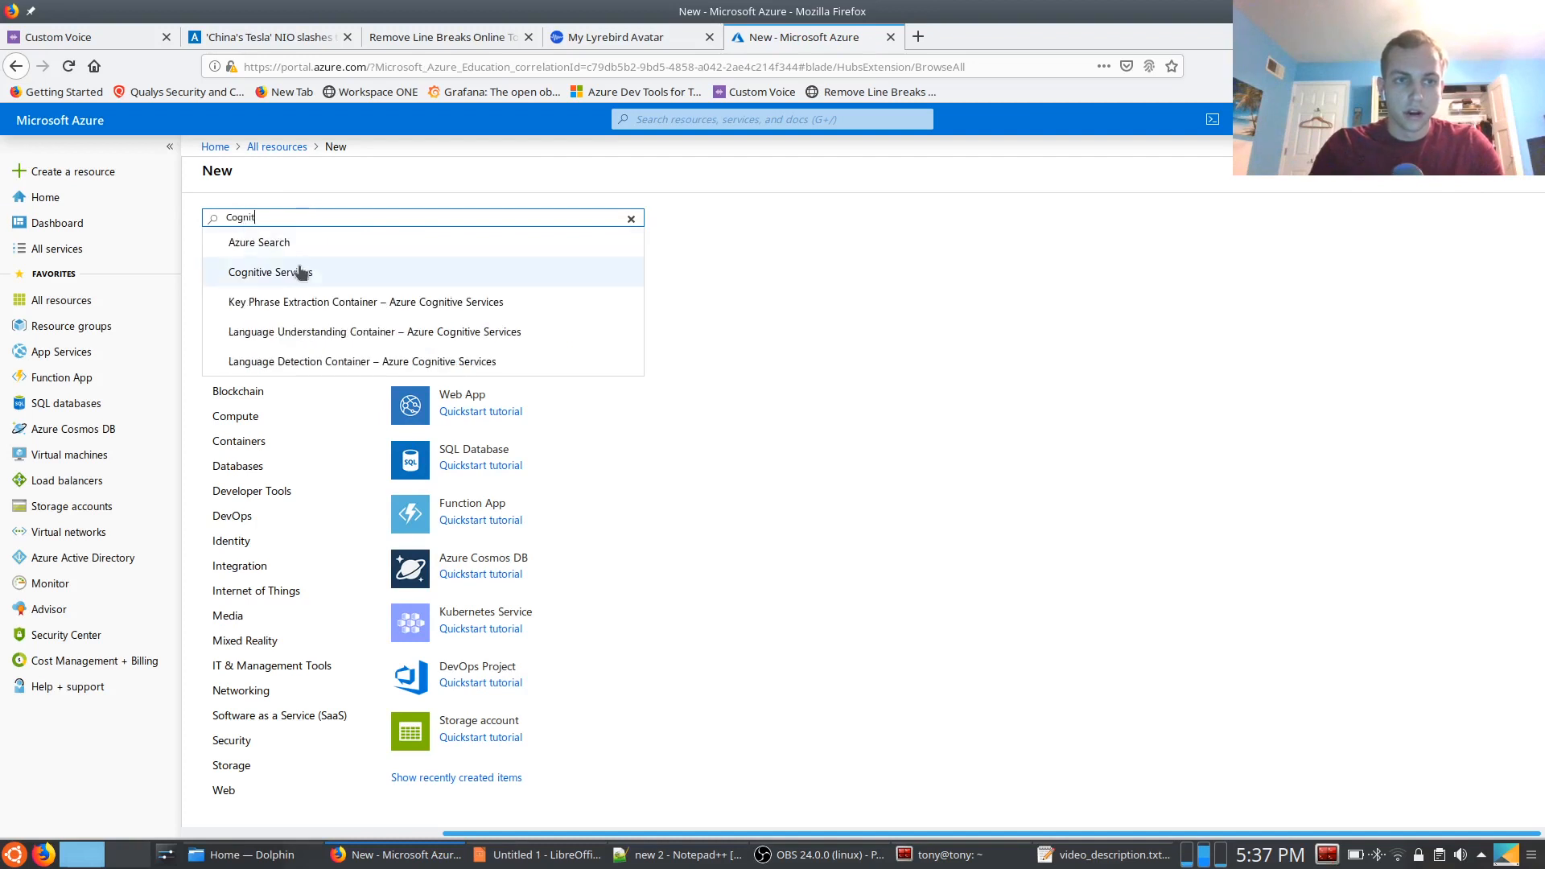
{"action": "left_click", "coordinate": [300, 272]}
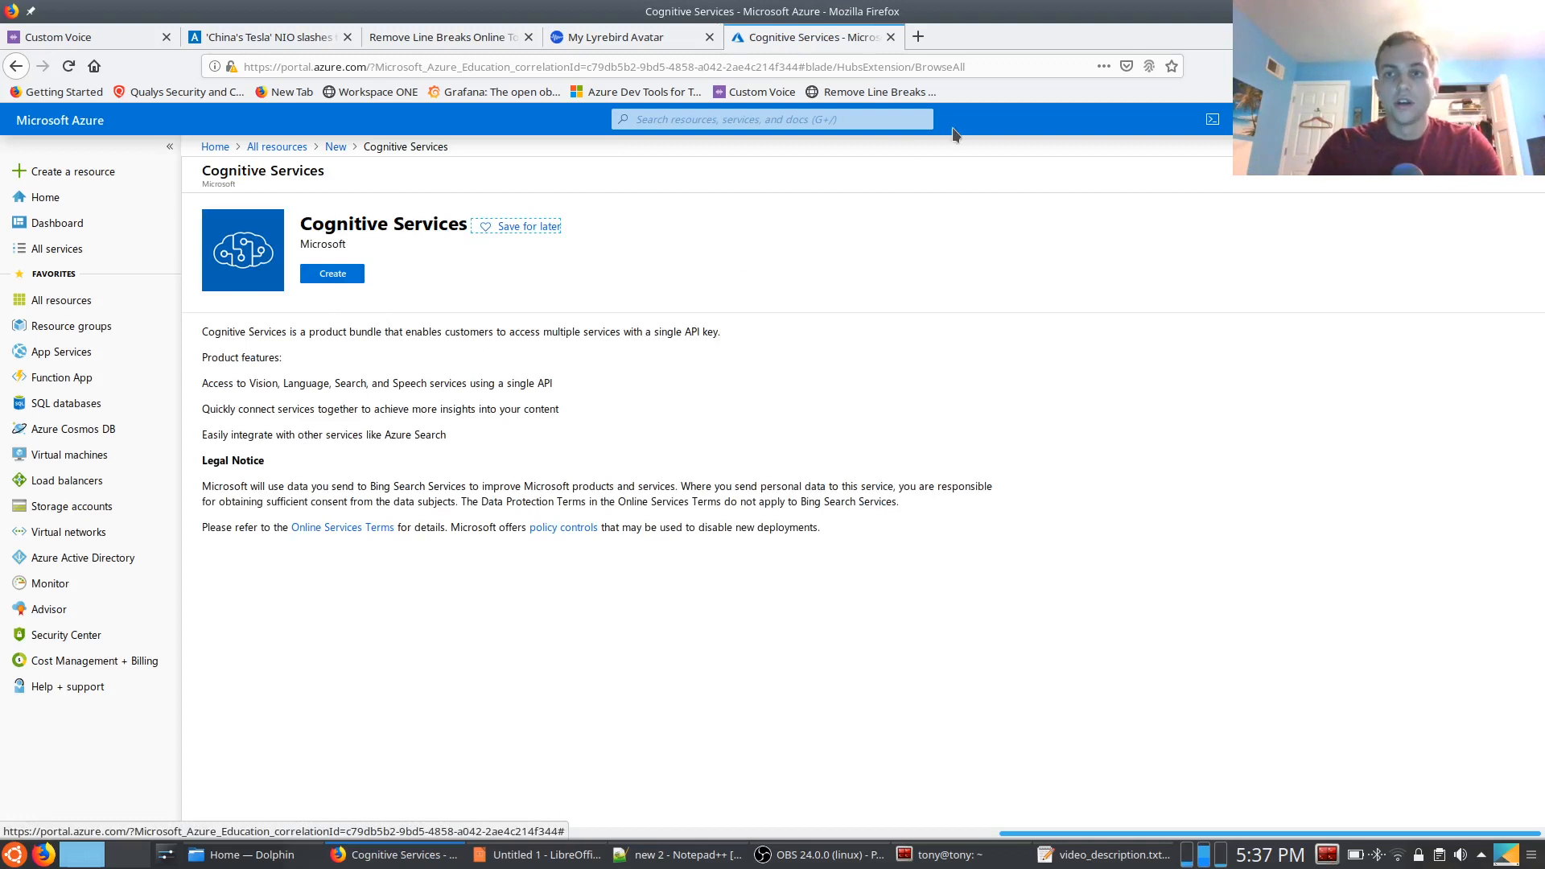
Check the Azure notifications for the remaining subscription credit, and close the Azure portal page
{"action": "left_click", "coordinate": [1277, 120]}
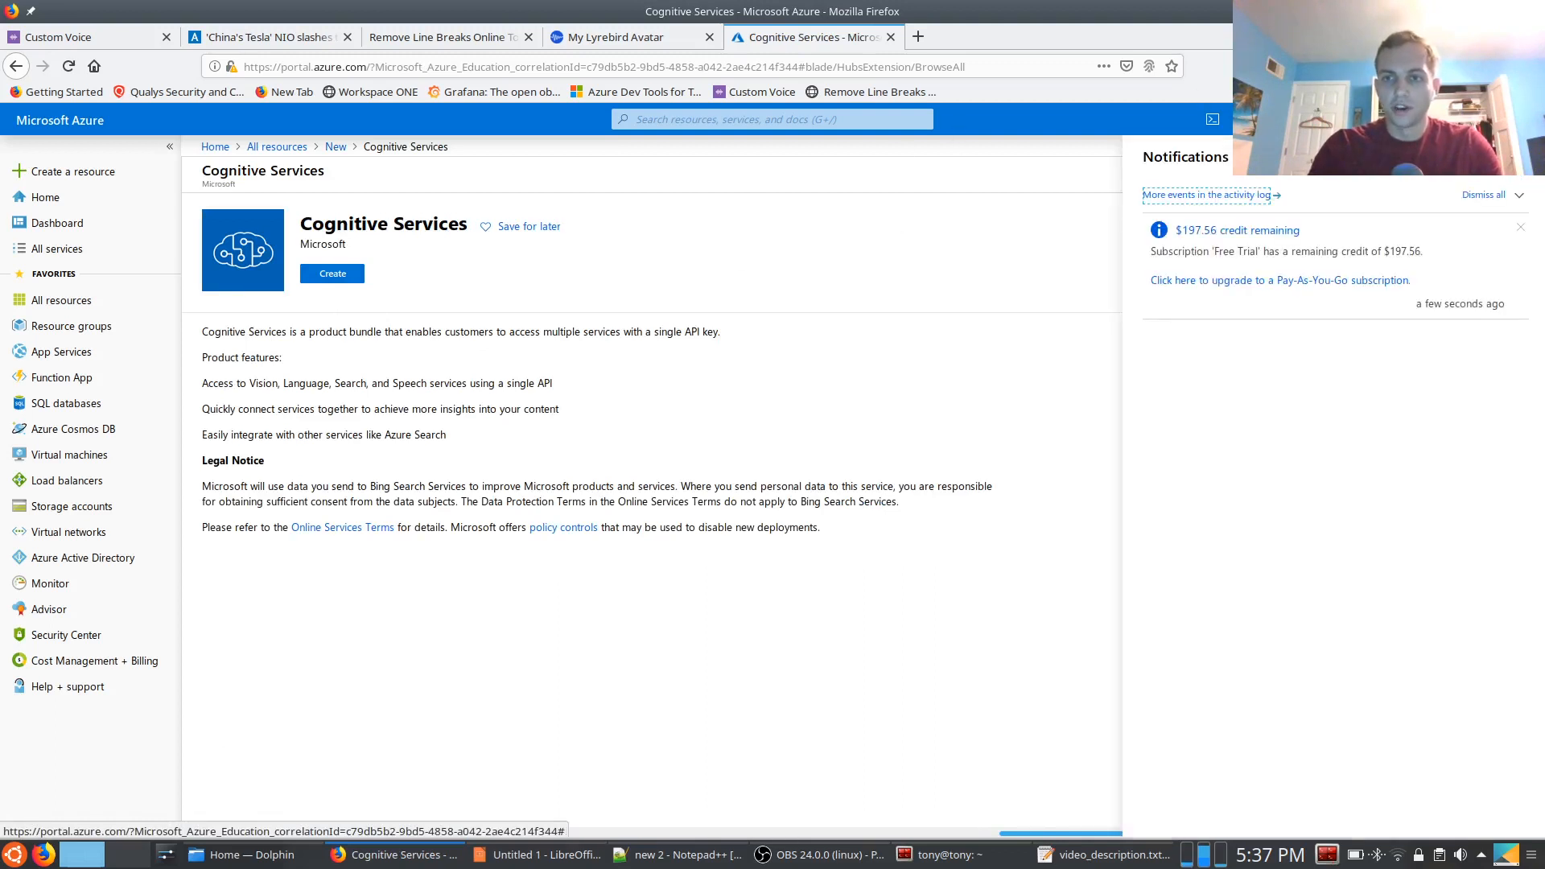
{"action": "left_click", "coordinate": [1277, 119]}
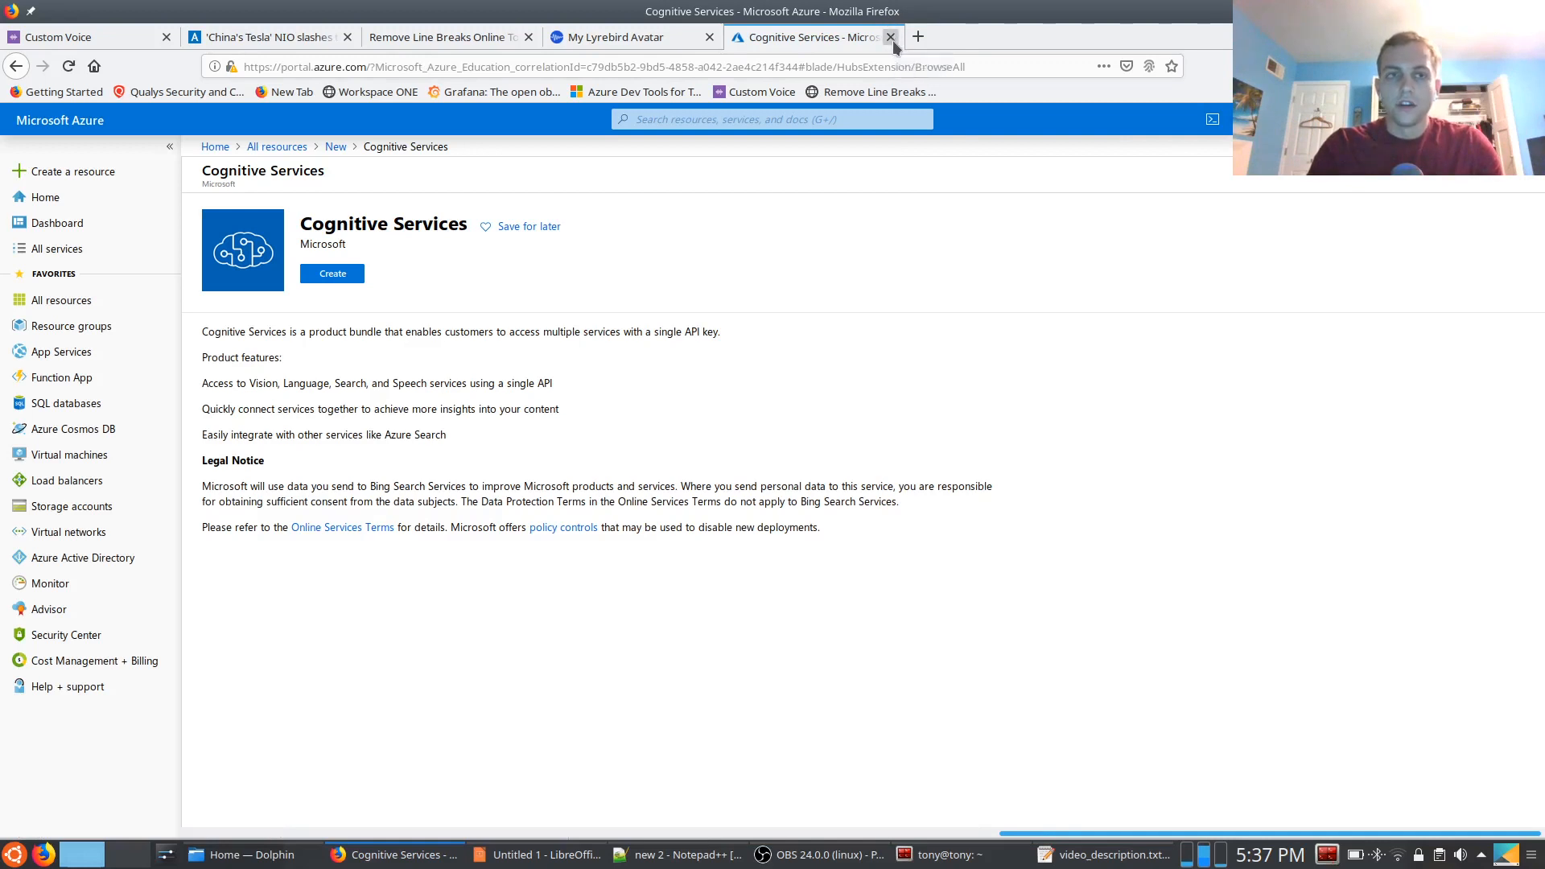
{"action": "left_click", "coordinate": [892, 38]}
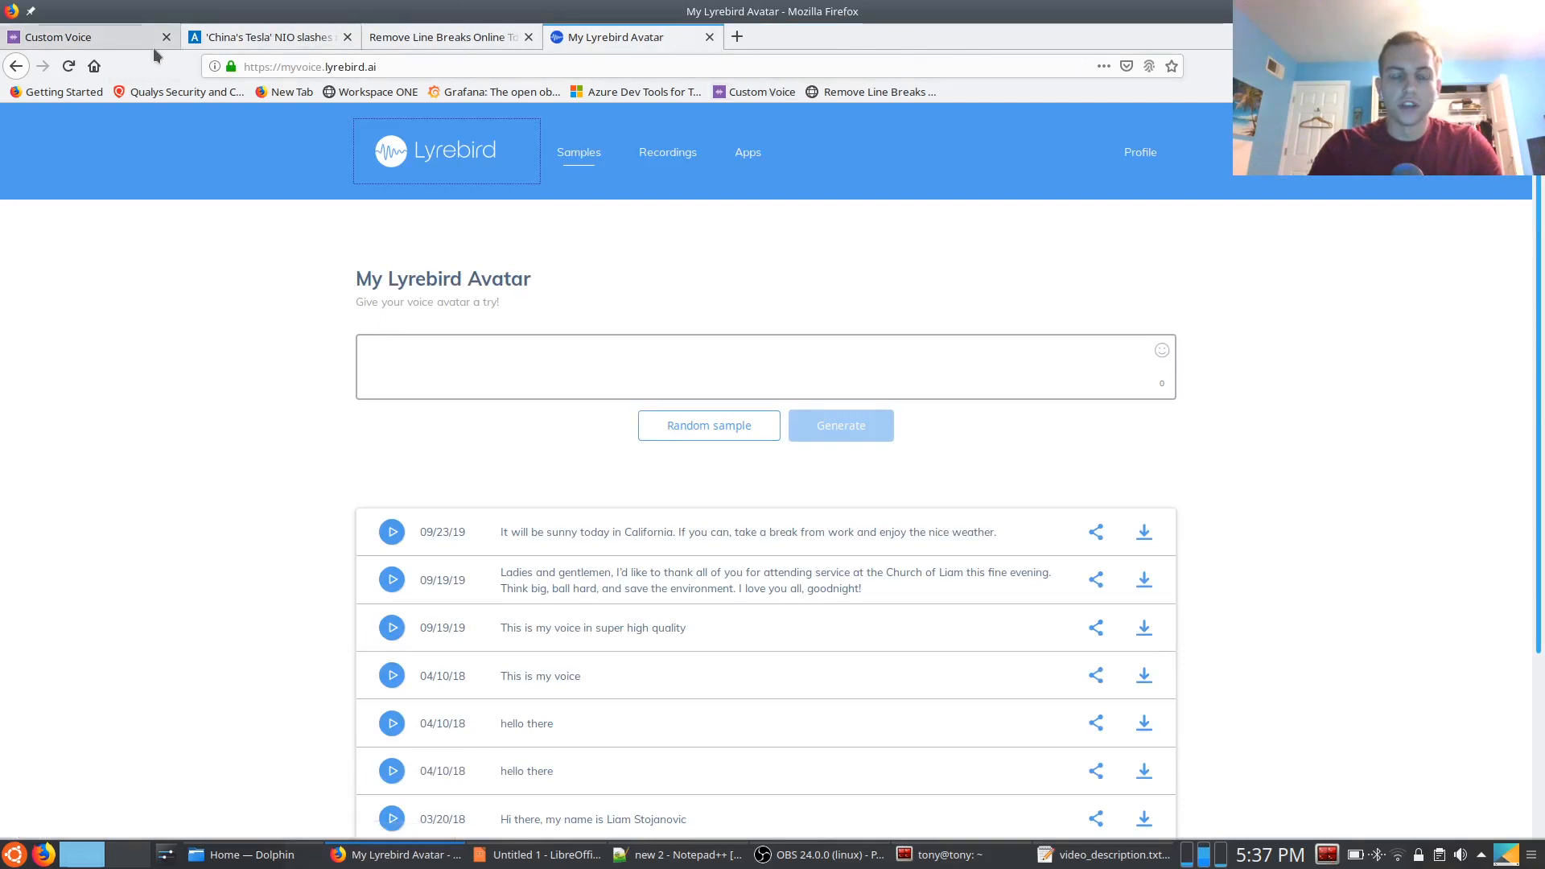
Switch to the open Custom Voice page and go to the Speech Customization home at speech.microsoft.com
{"action": "left_click", "coordinate": [129, 48]}
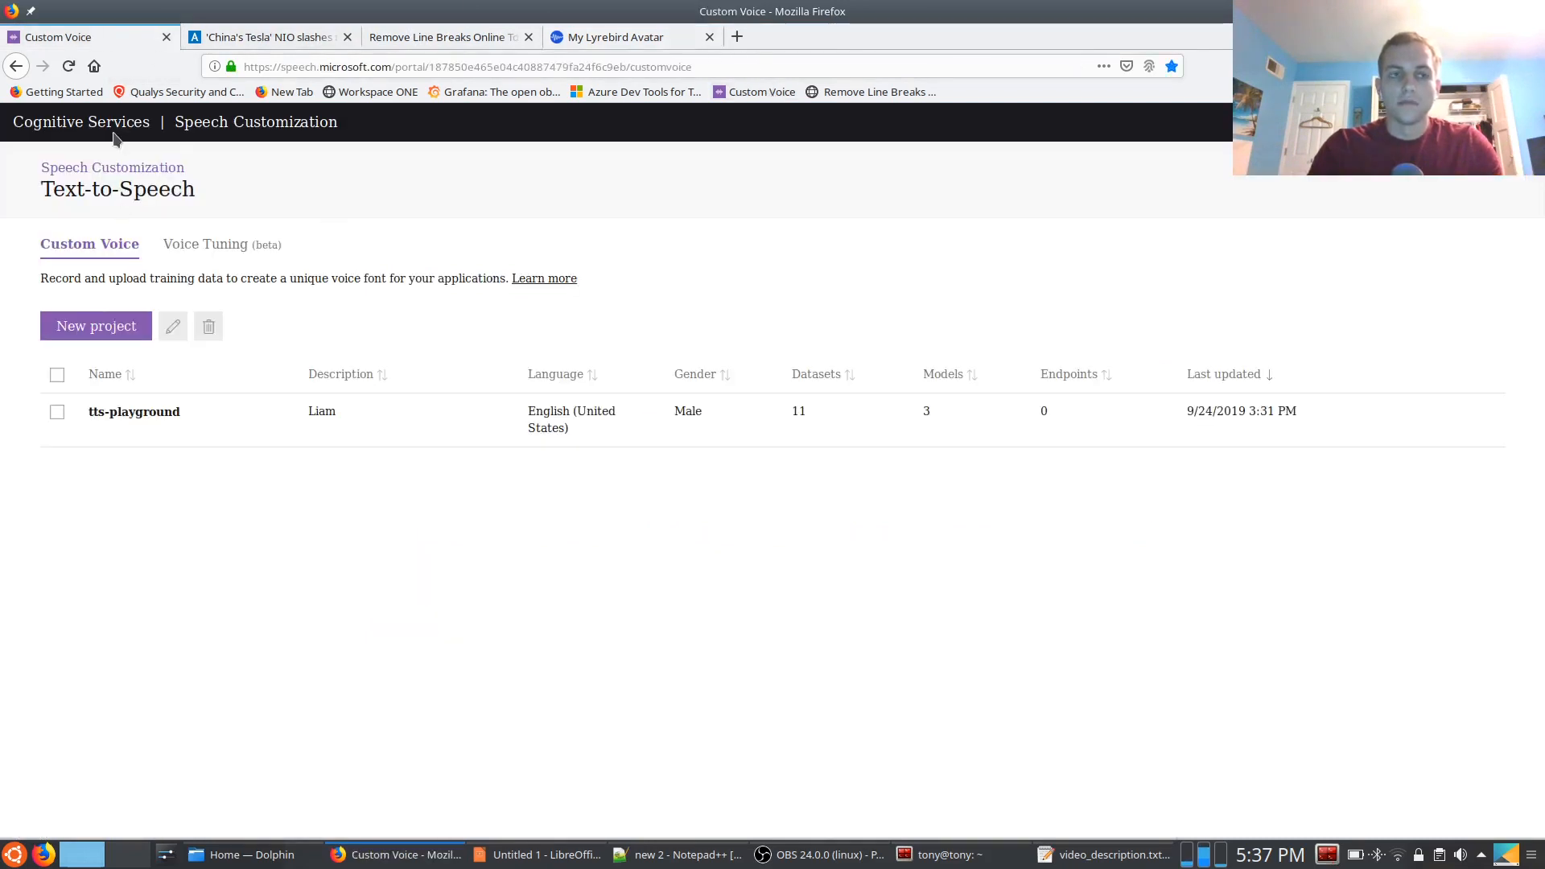
{"action": "left_click", "coordinate": [222, 123]}
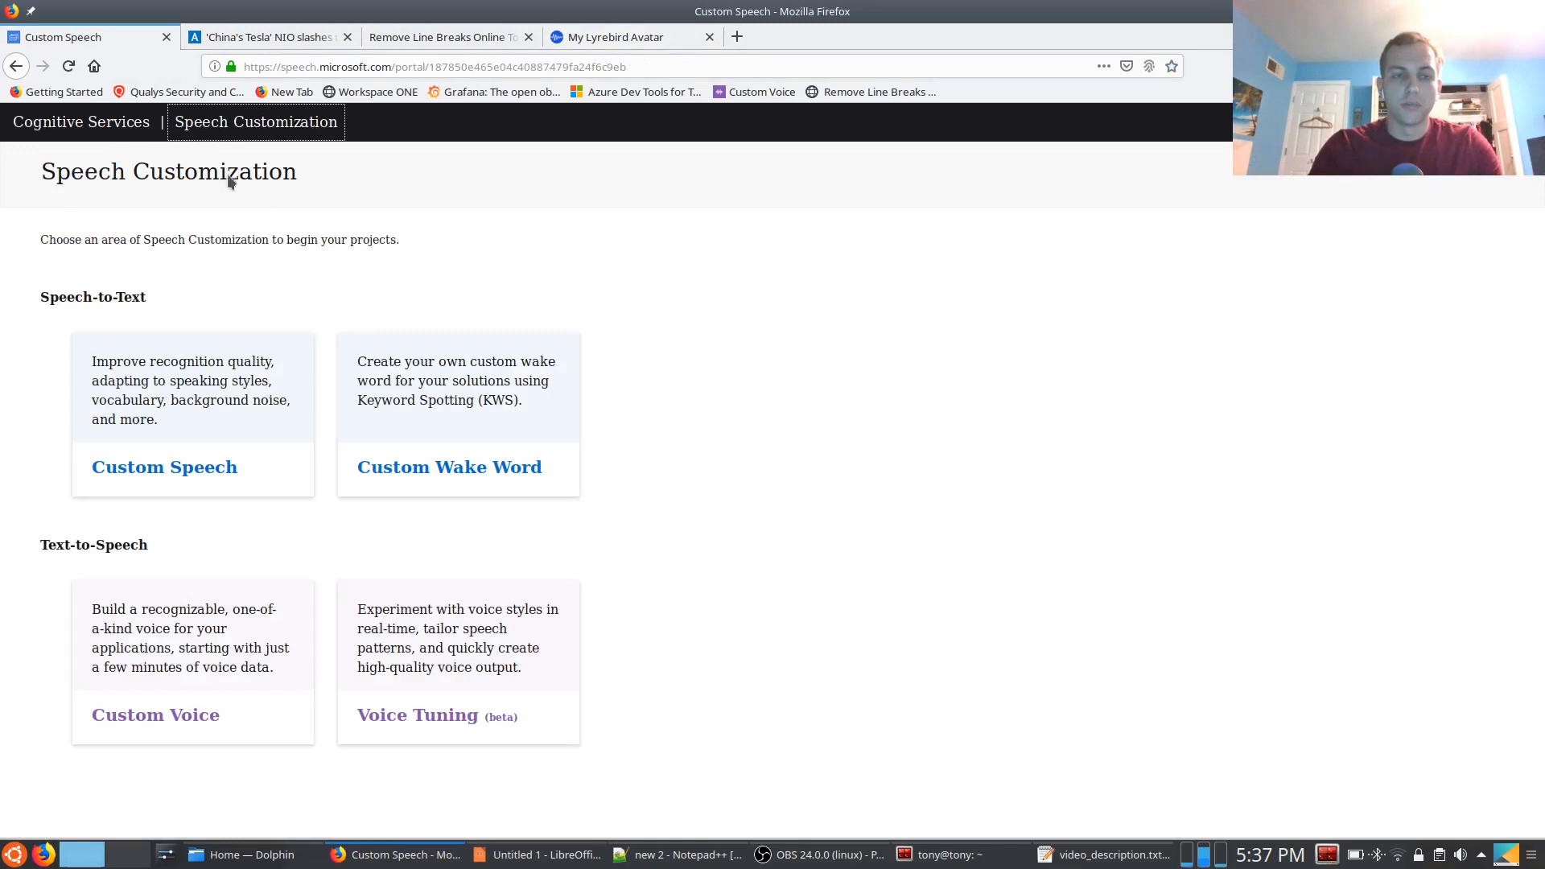
{"action": "left_click", "coordinate": [418, 67]}
{"action": "type", "text": "speech.microsoft.com"}
{"action": "key", "text": "Return"}
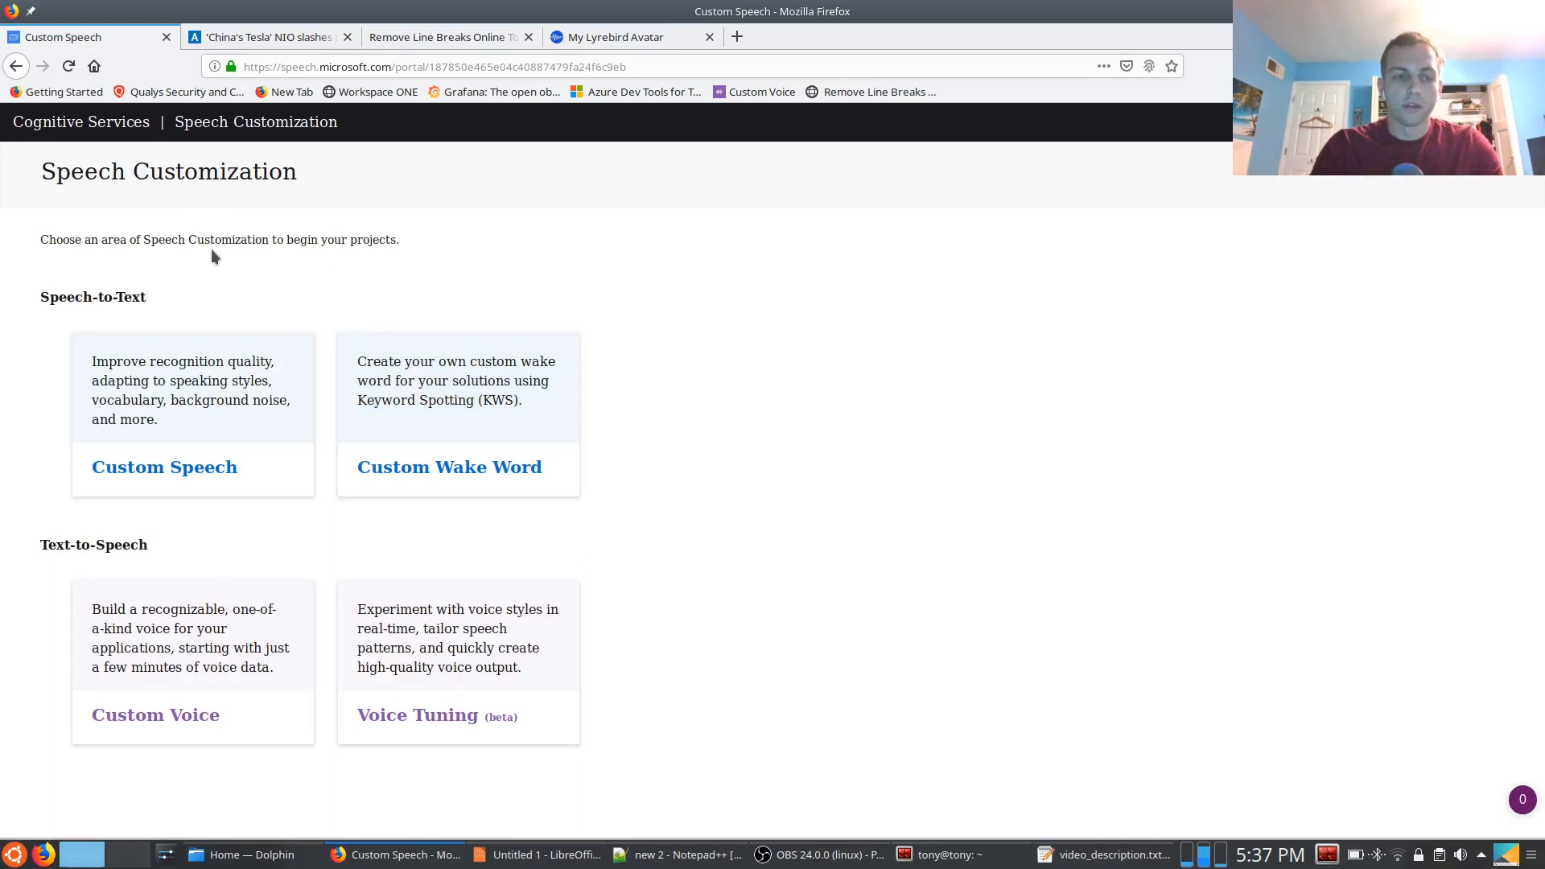
Open the tts-playground project in the Custom Voice area of Text-to-Speech
{"action": "left_click_drag", "start_coordinate": [83, 547], "coordinate": [158, 549]}
{"action": "double_click", "coordinate": [158, 549]}
{"action": "left_click", "coordinate": [158, 548]}
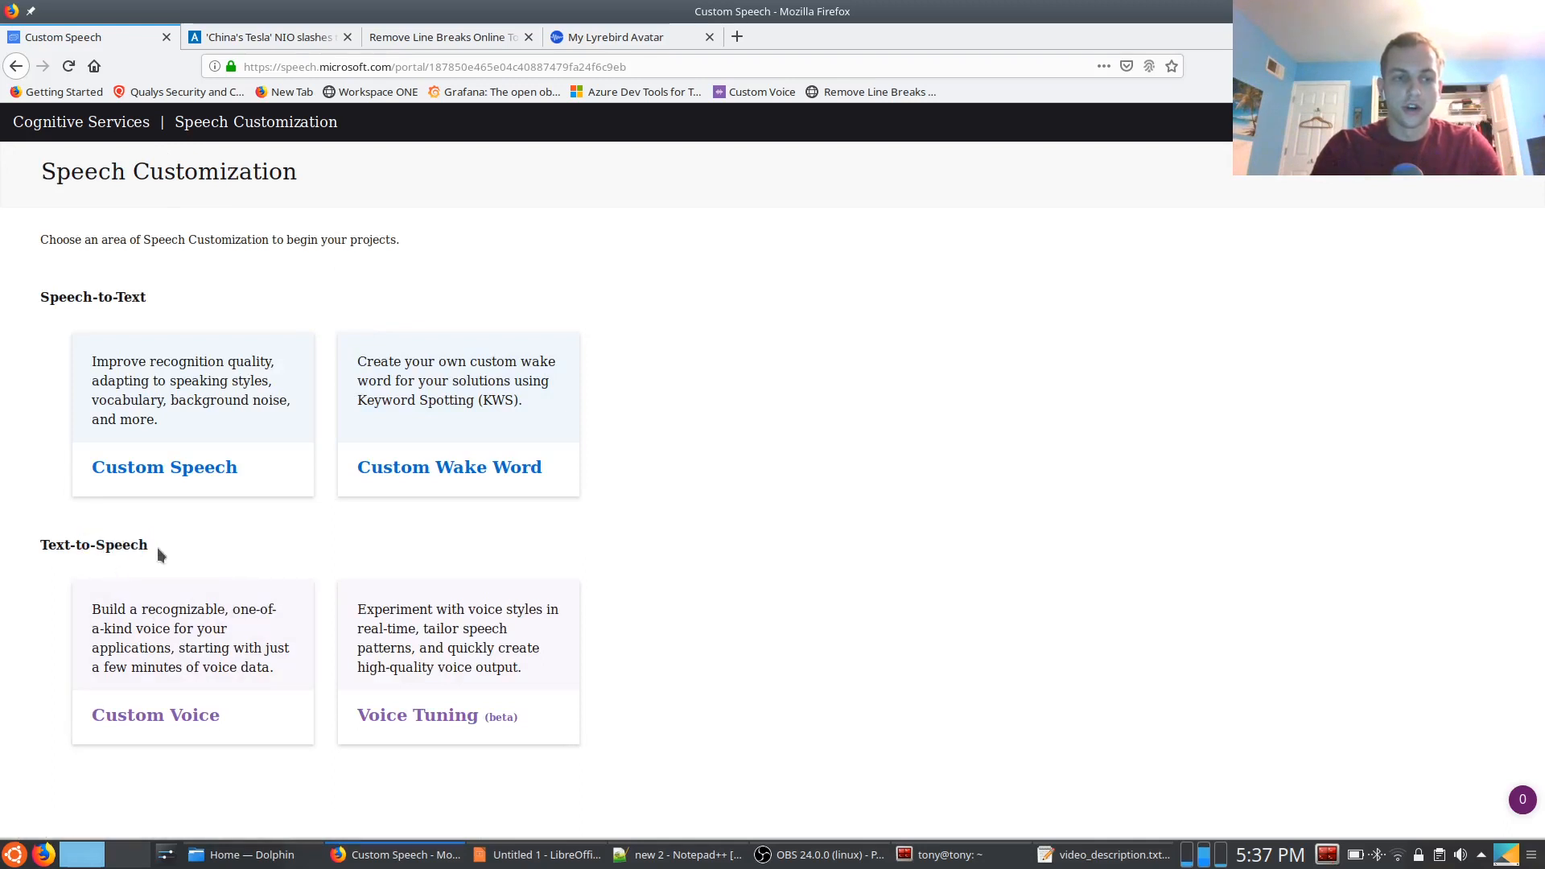
{"action": "left_click", "coordinate": [204, 716]}
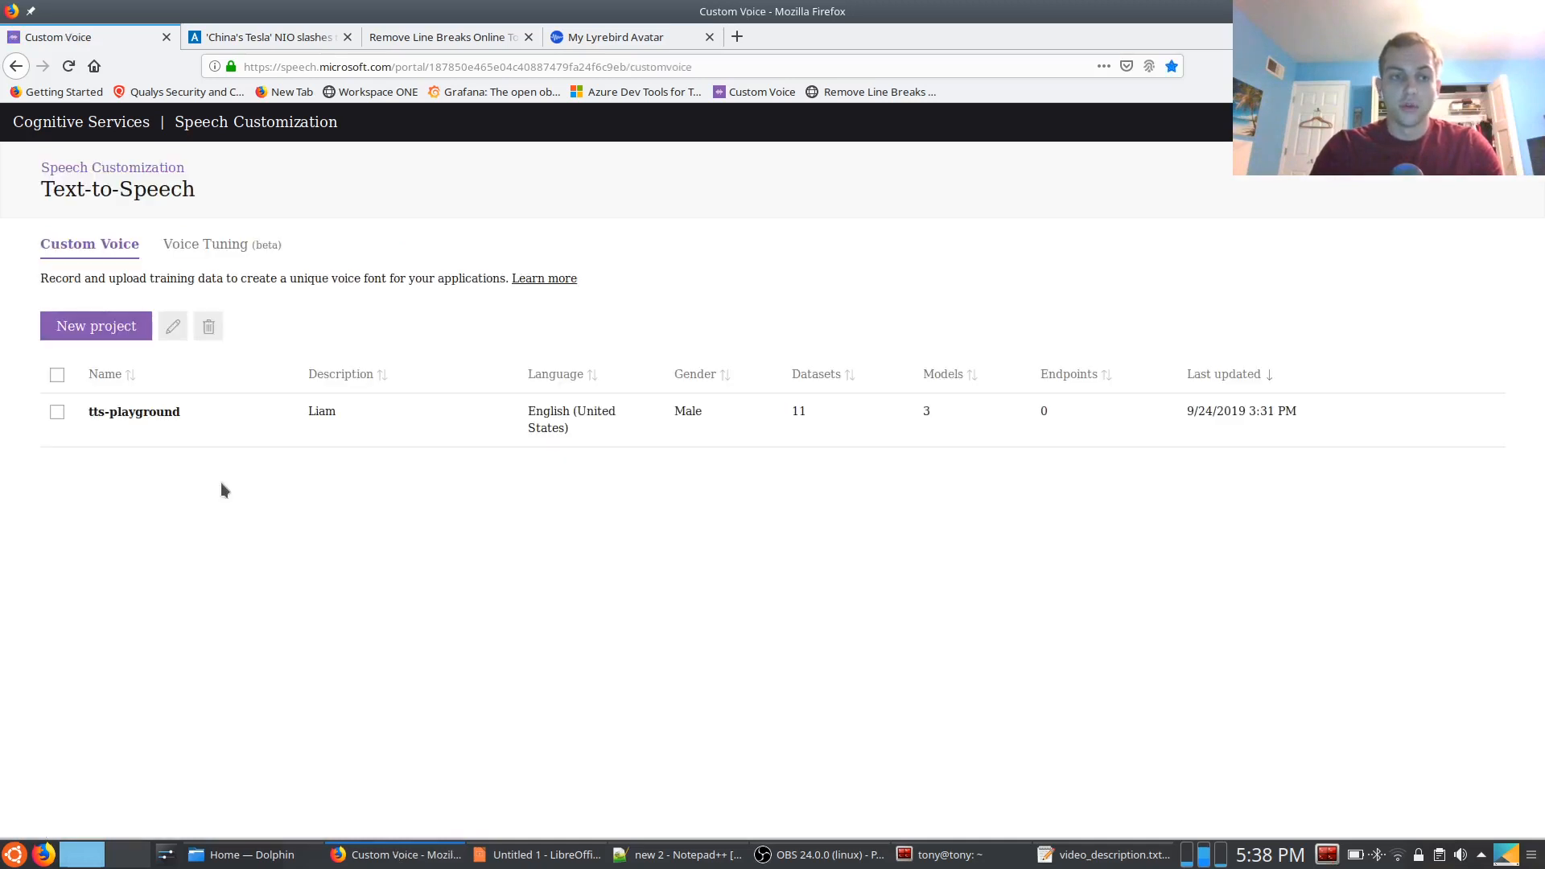
{"action": "left_click", "coordinate": [142, 420]}
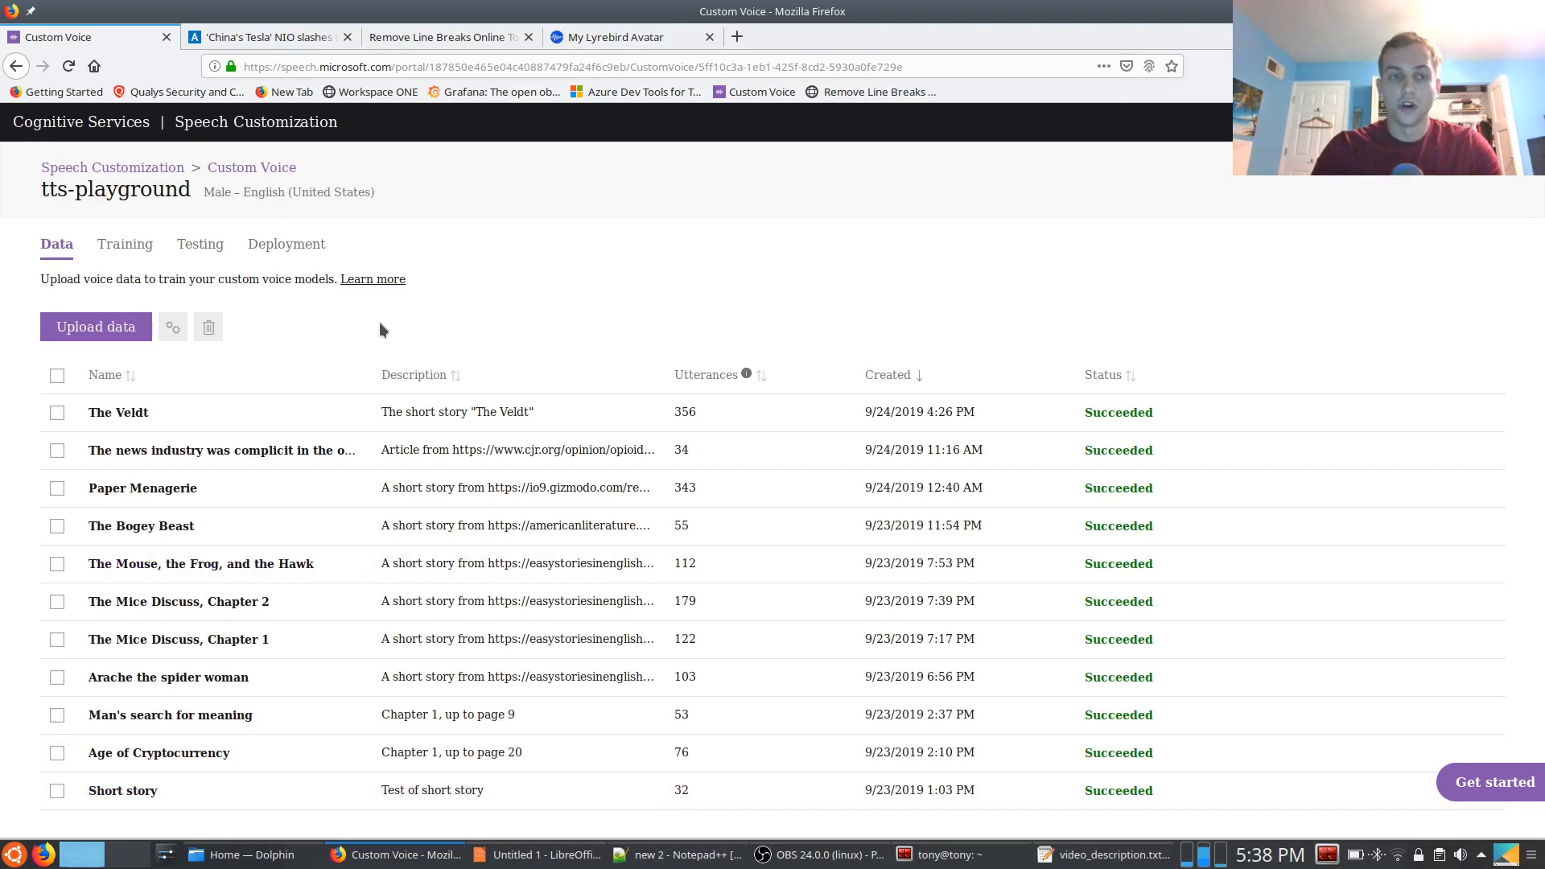
Review the project's Training, Testing and Deployment sections, and check when The Veldt dataset was created in the Data section
{"action": "left_click", "coordinate": [123, 250]}
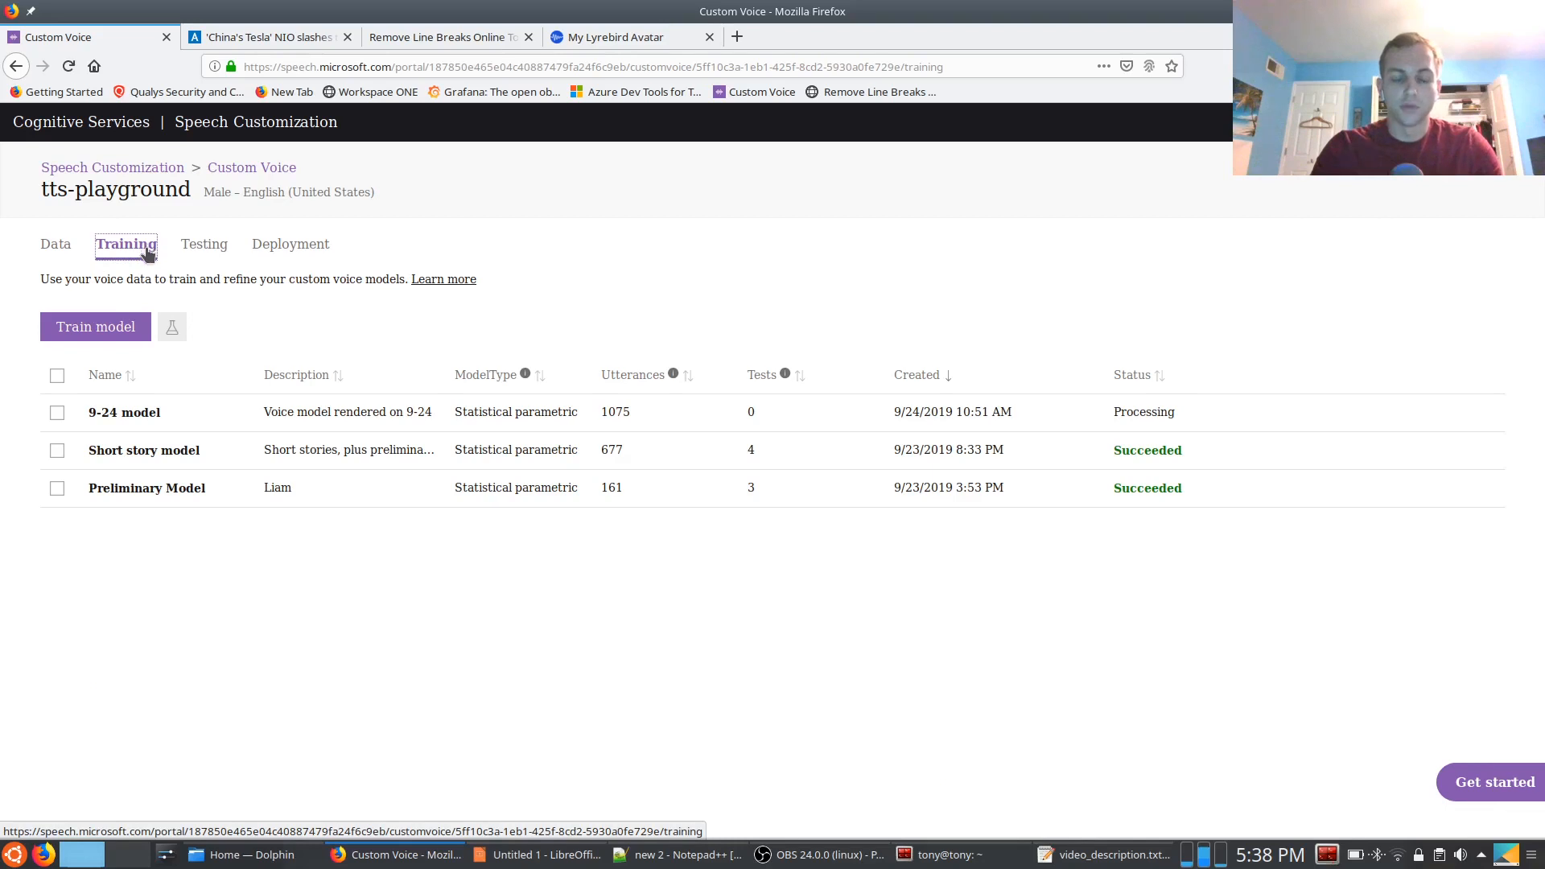
{"action": "left_click", "coordinate": [55, 249]}
{"action": "left_click", "coordinate": [117, 251]}
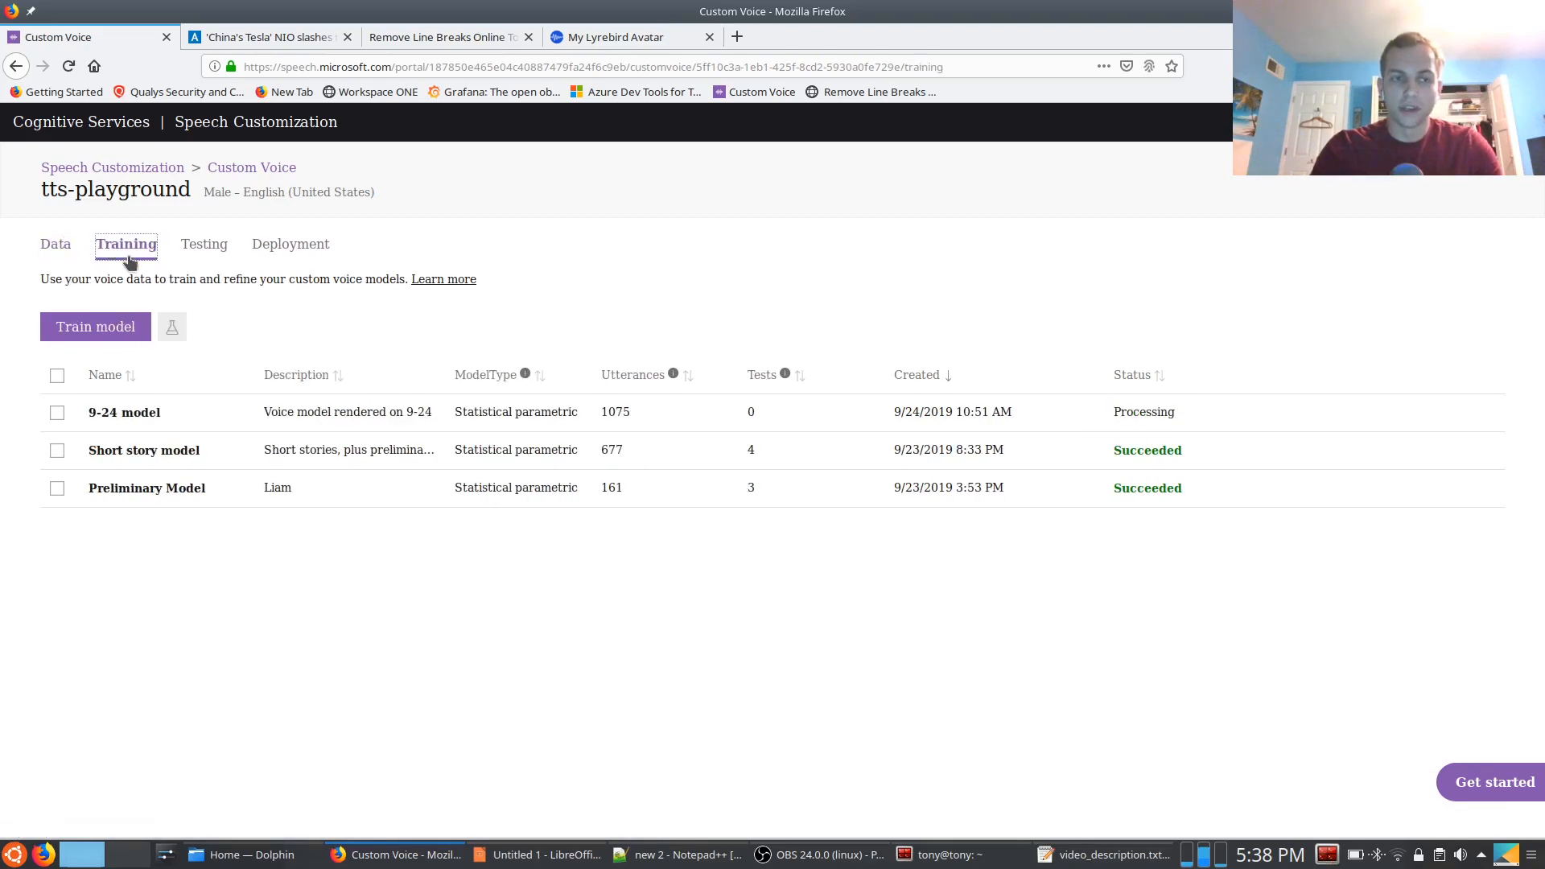
{"action": "left_click", "coordinate": [204, 245]}
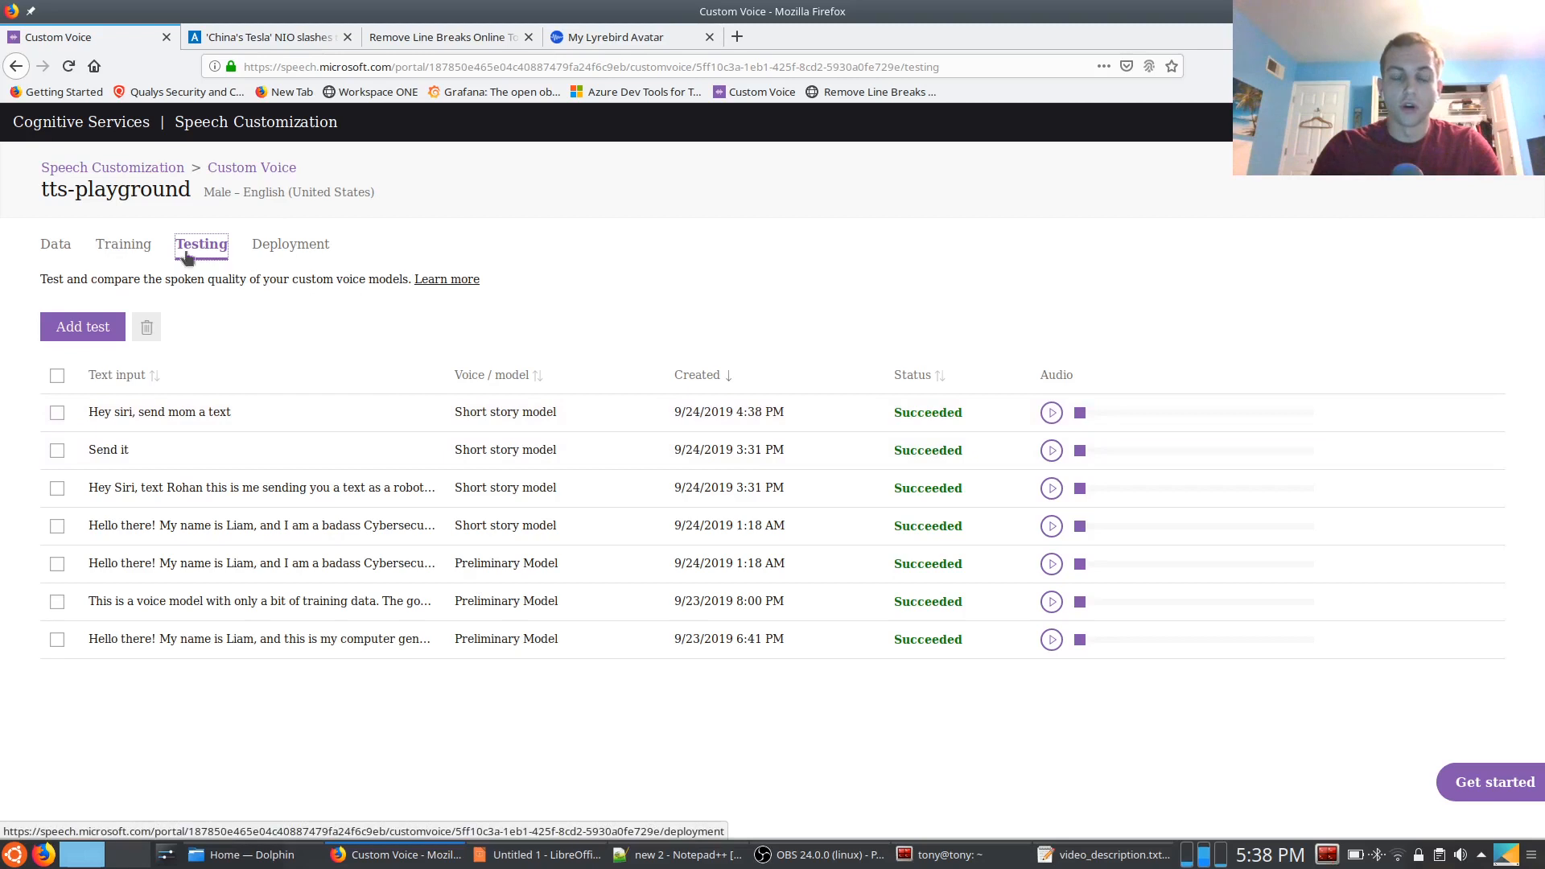
{"action": "left_click", "coordinate": [272, 247]}
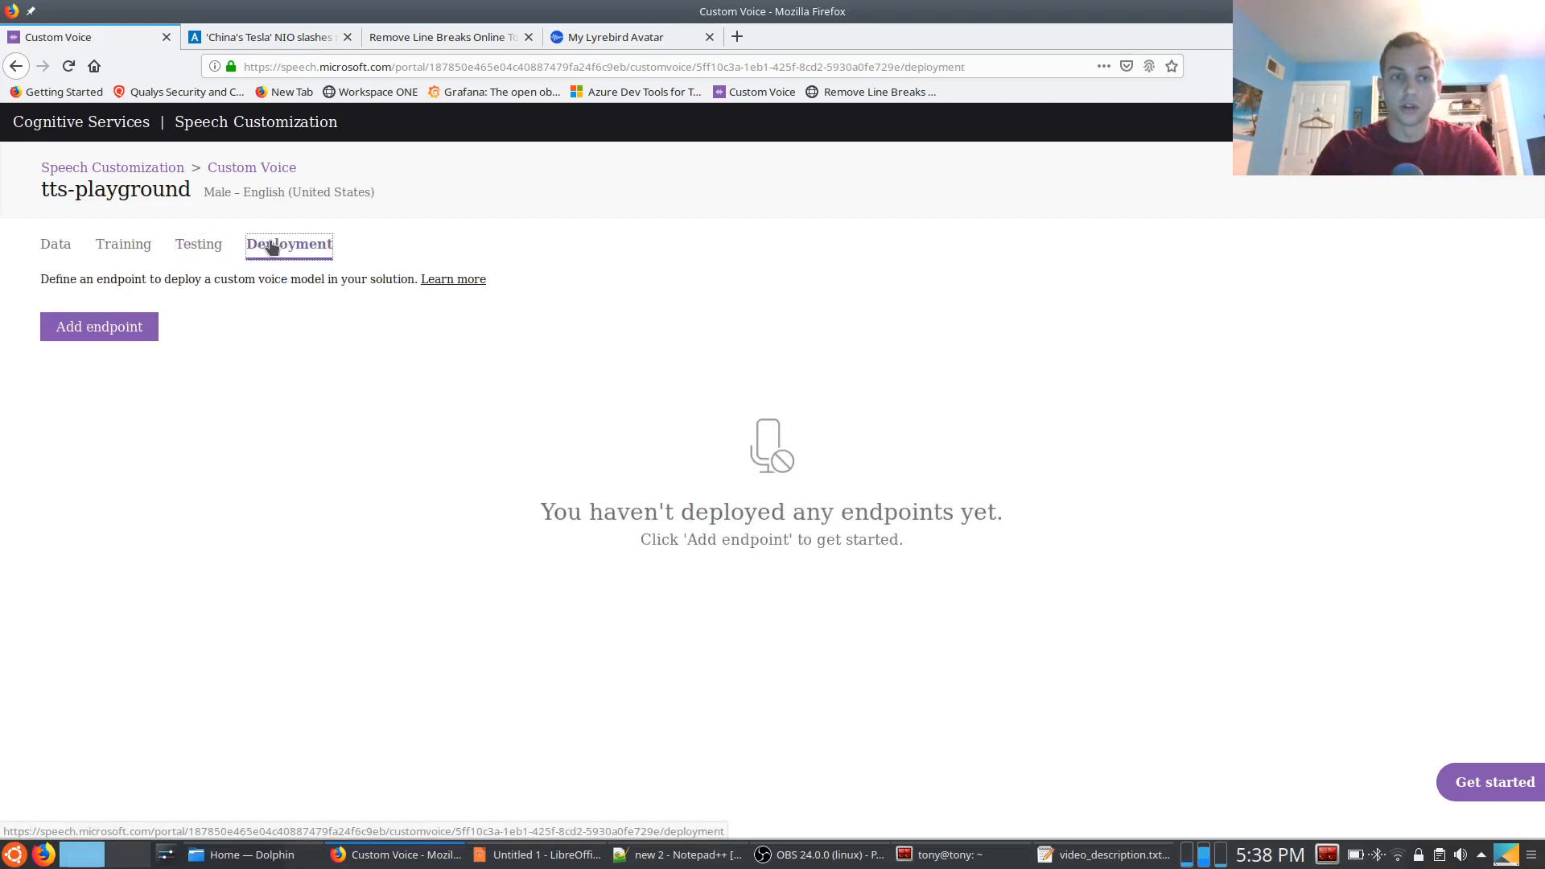
{"action": "left_click", "coordinate": [46, 246]}
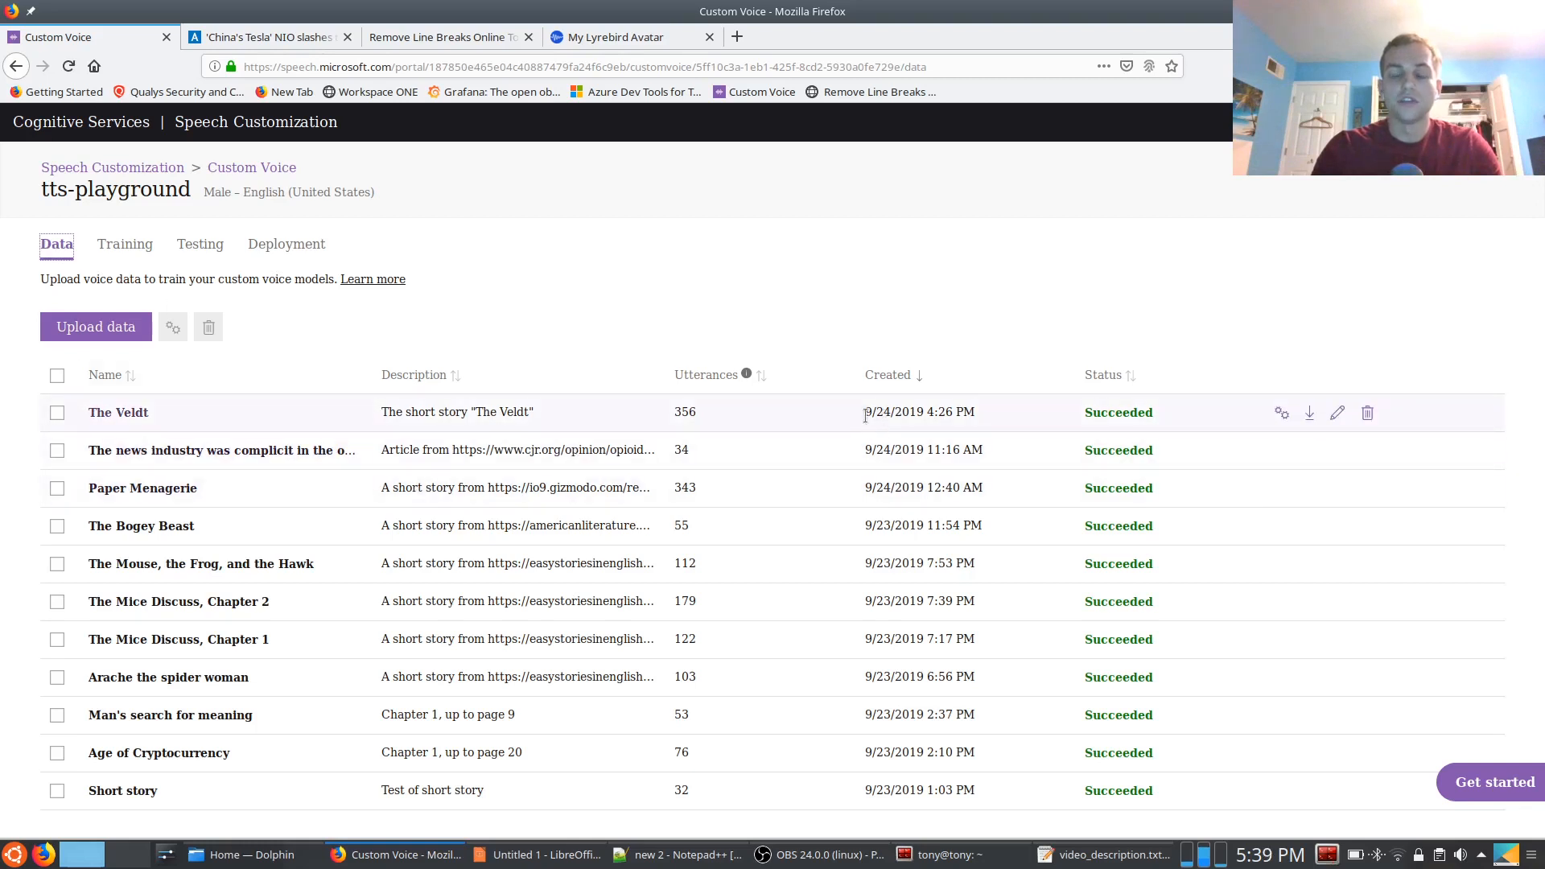
{"action": "left_click_drag", "start_coordinate": [863, 416], "coordinate": [975, 415]}
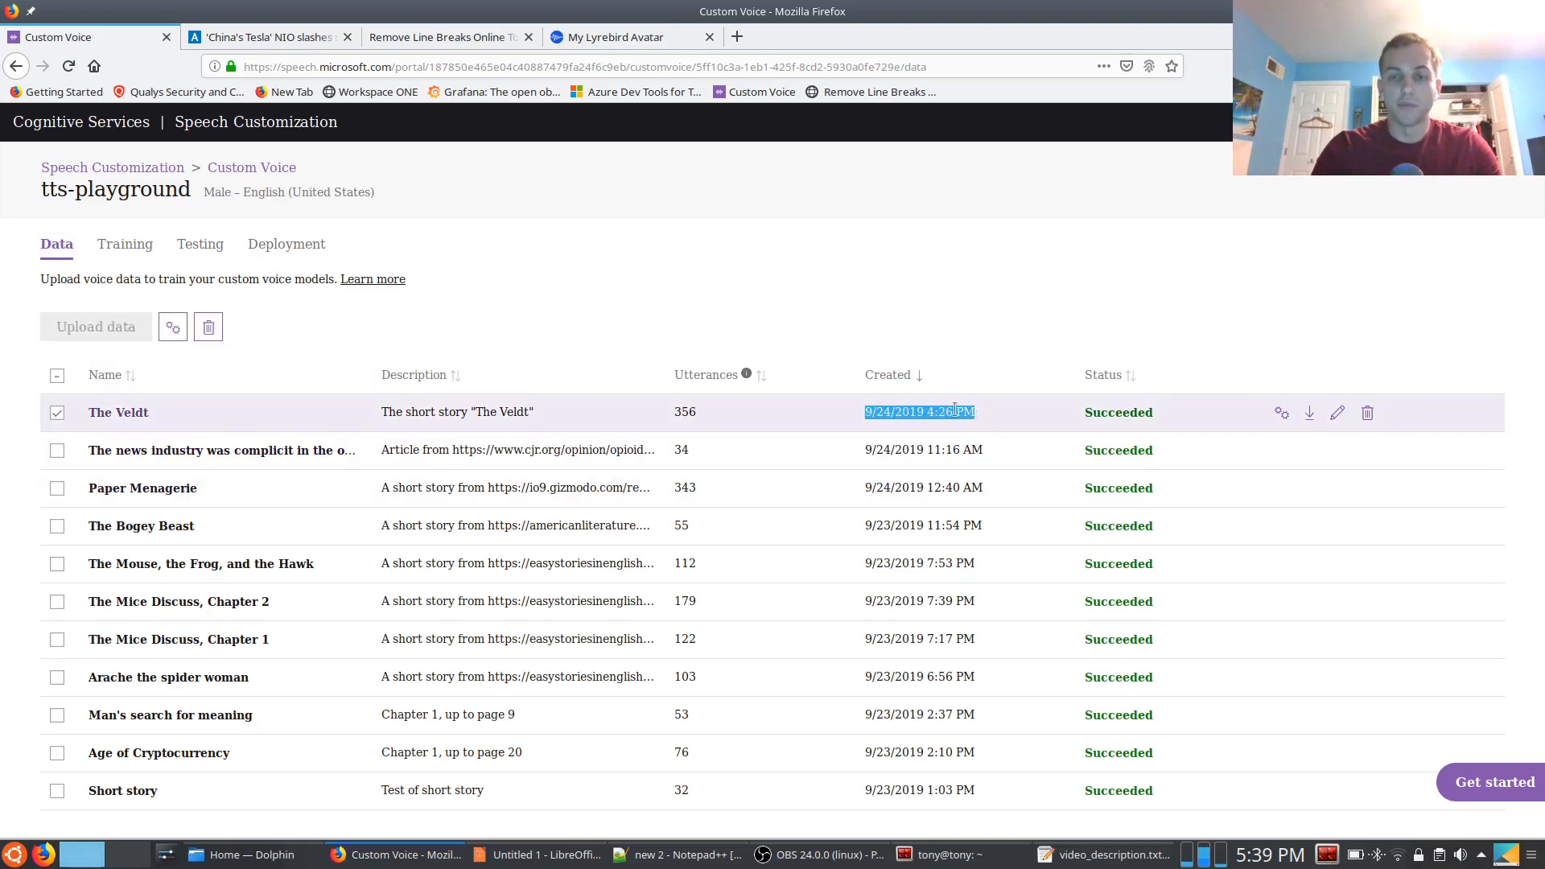
{"action": "left_click", "coordinate": [929, 154]}
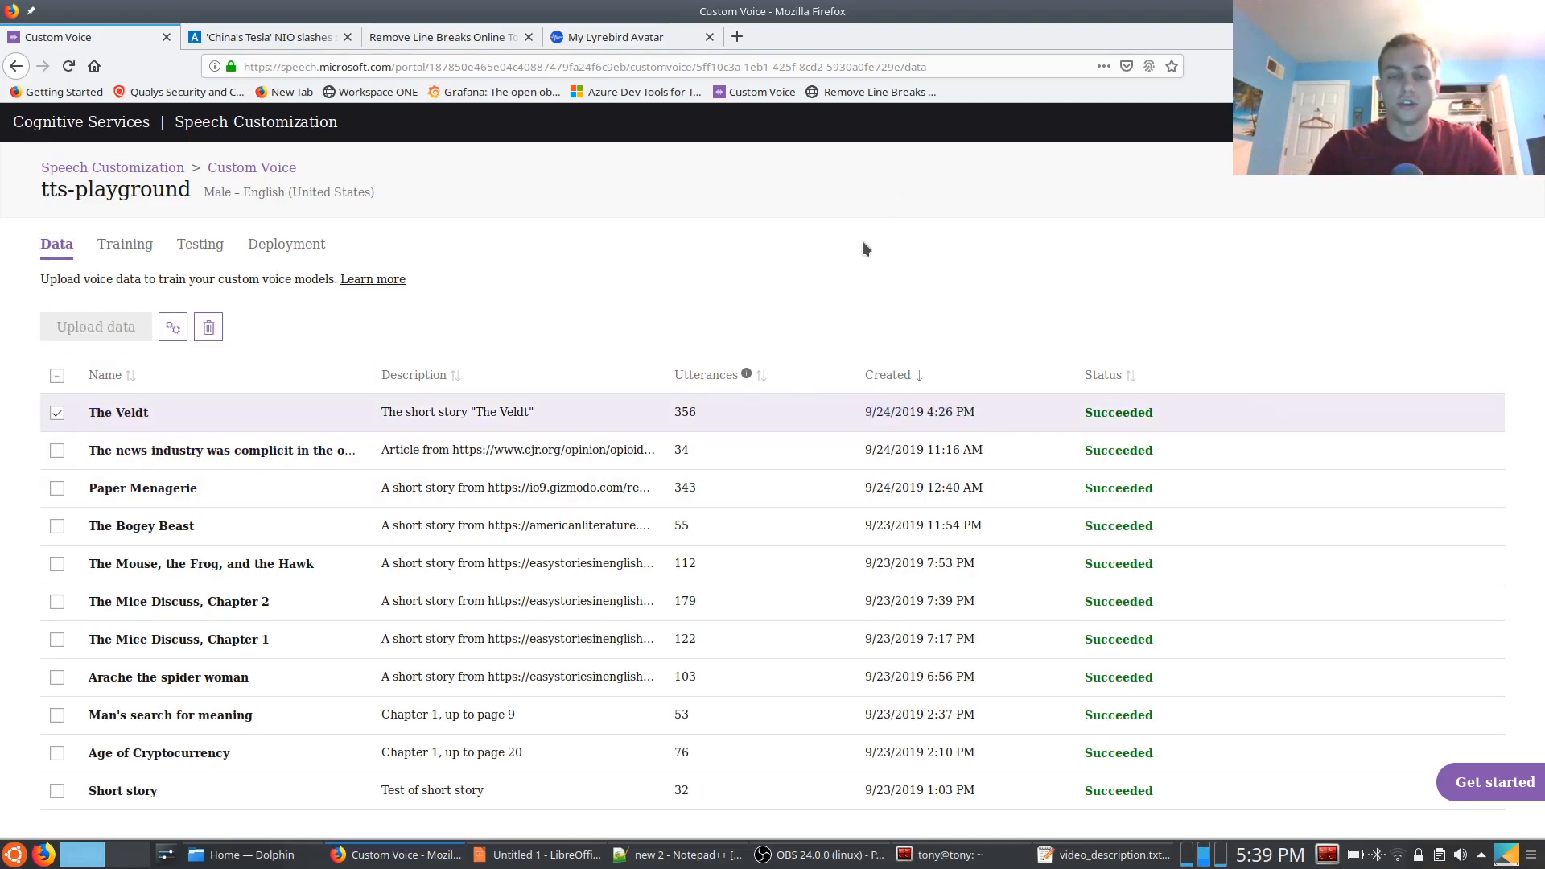
Switch to the open Nikkei Asian Review article on NIO's job cuts and examine its full text as a possible recording script
{"action": "left_click", "coordinate": [278, 38]}
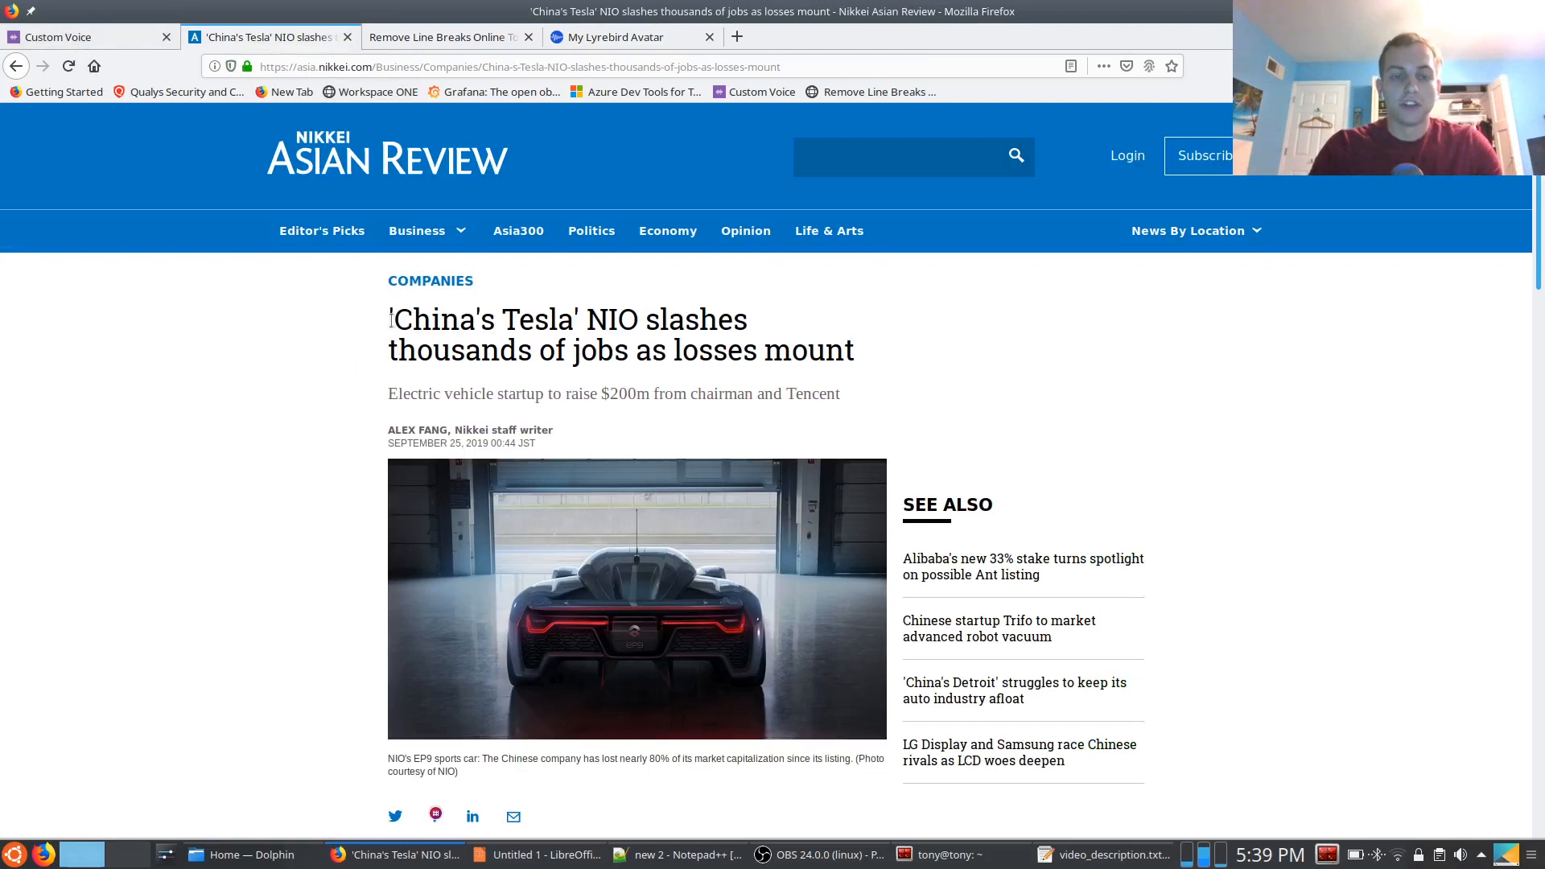
{"action": "scroll", "coordinate": [358, 326], "scroll_direction": "down", "scroll_amount": 3}
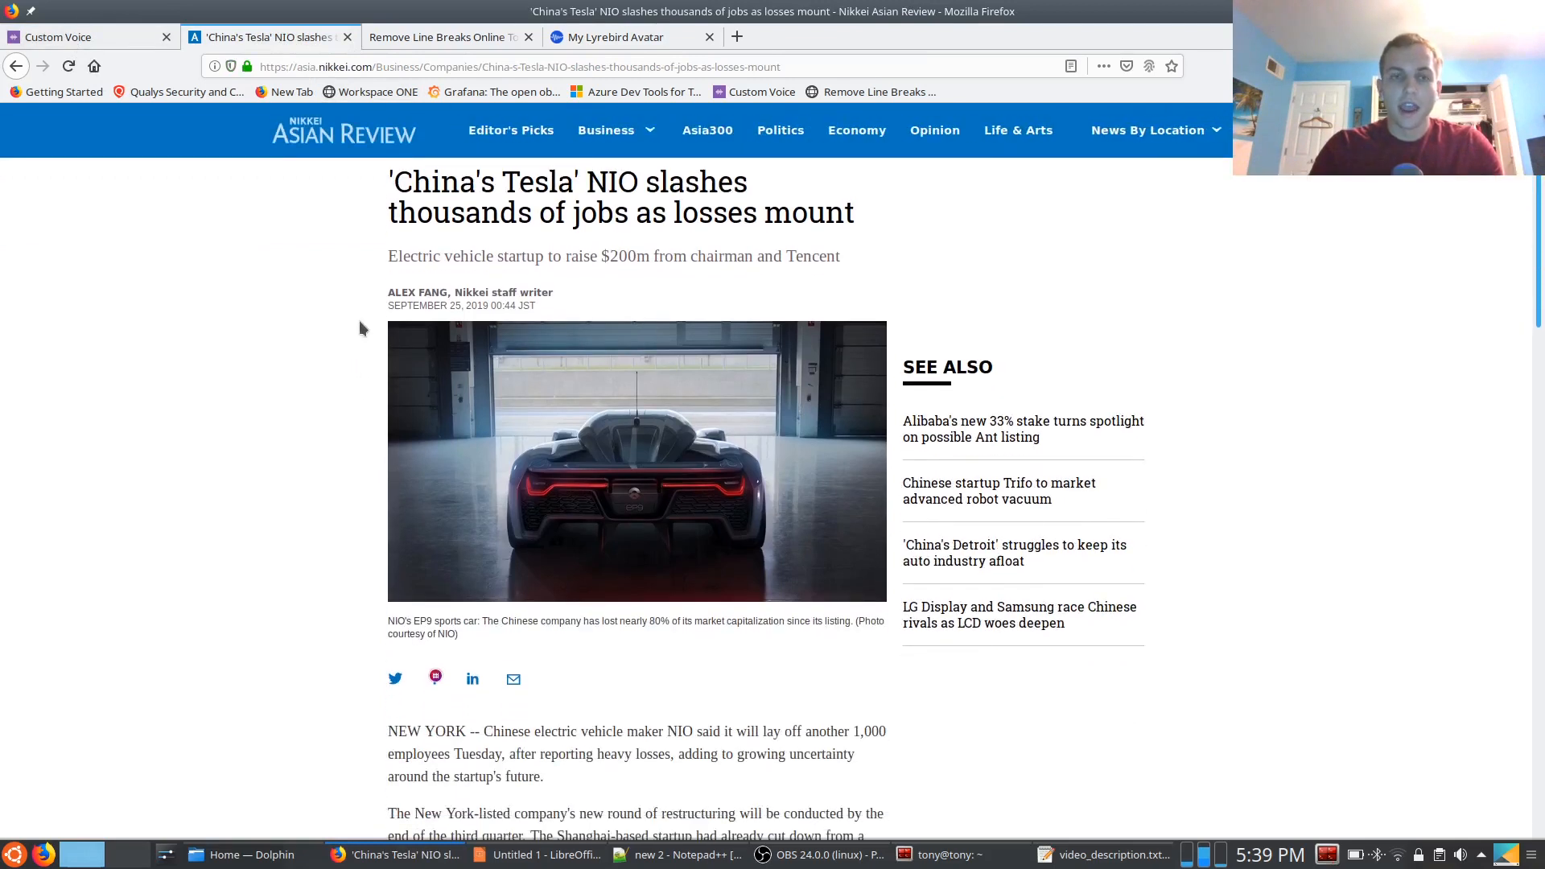
{"action": "scroll", "coordinate": [359, 350], "scroll_direction": "down", "scroll_amount": 9}
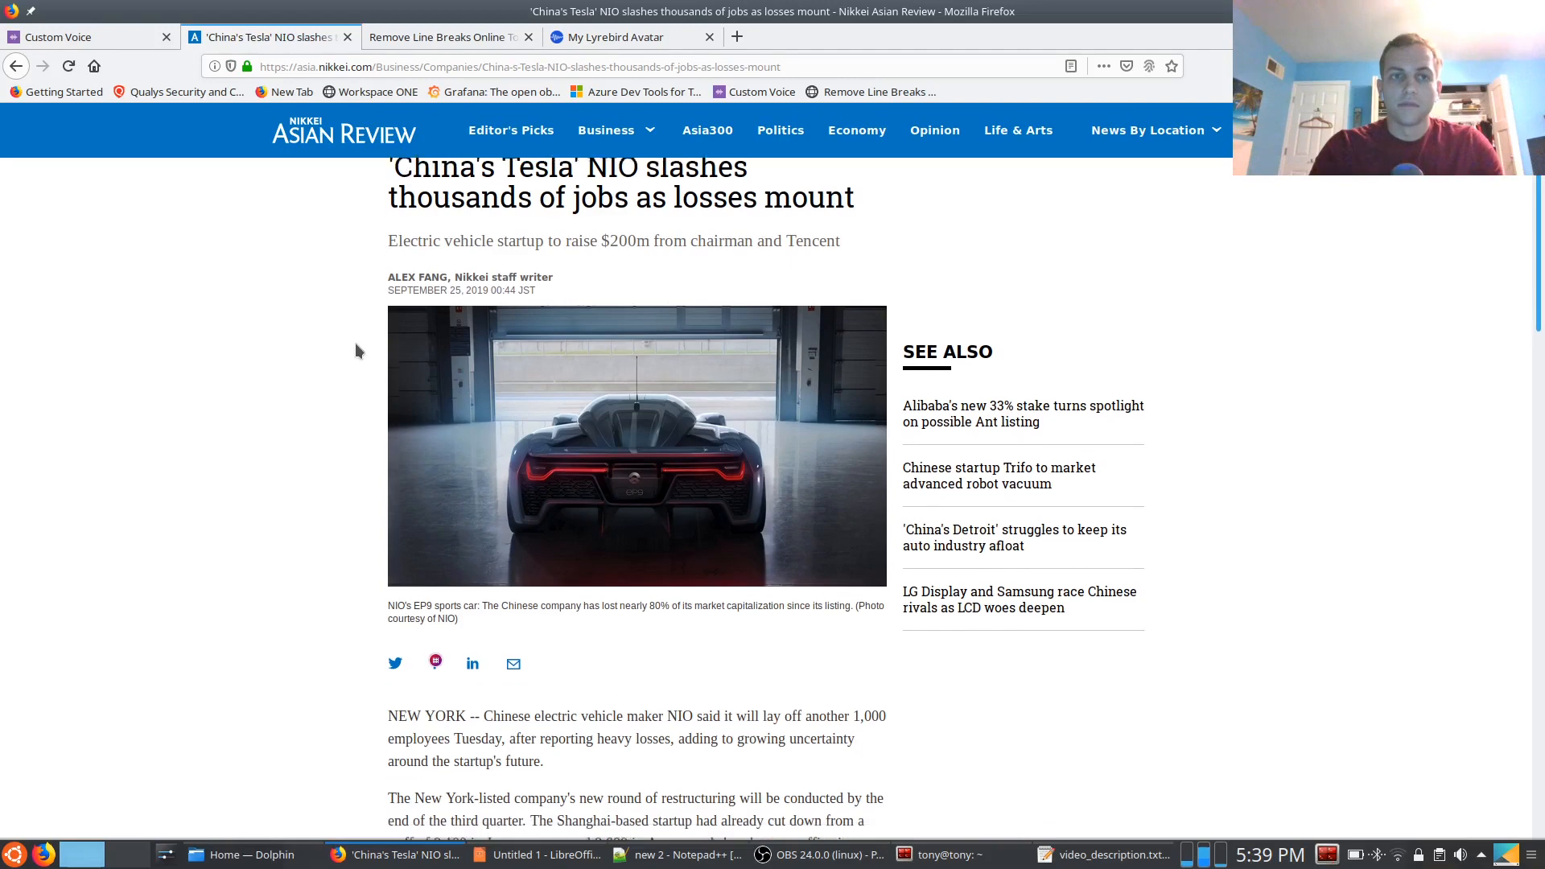
{"action": "scroll", "coordinate": [357, 350], "scroll_direction": "down", "scroll_amount": 3}
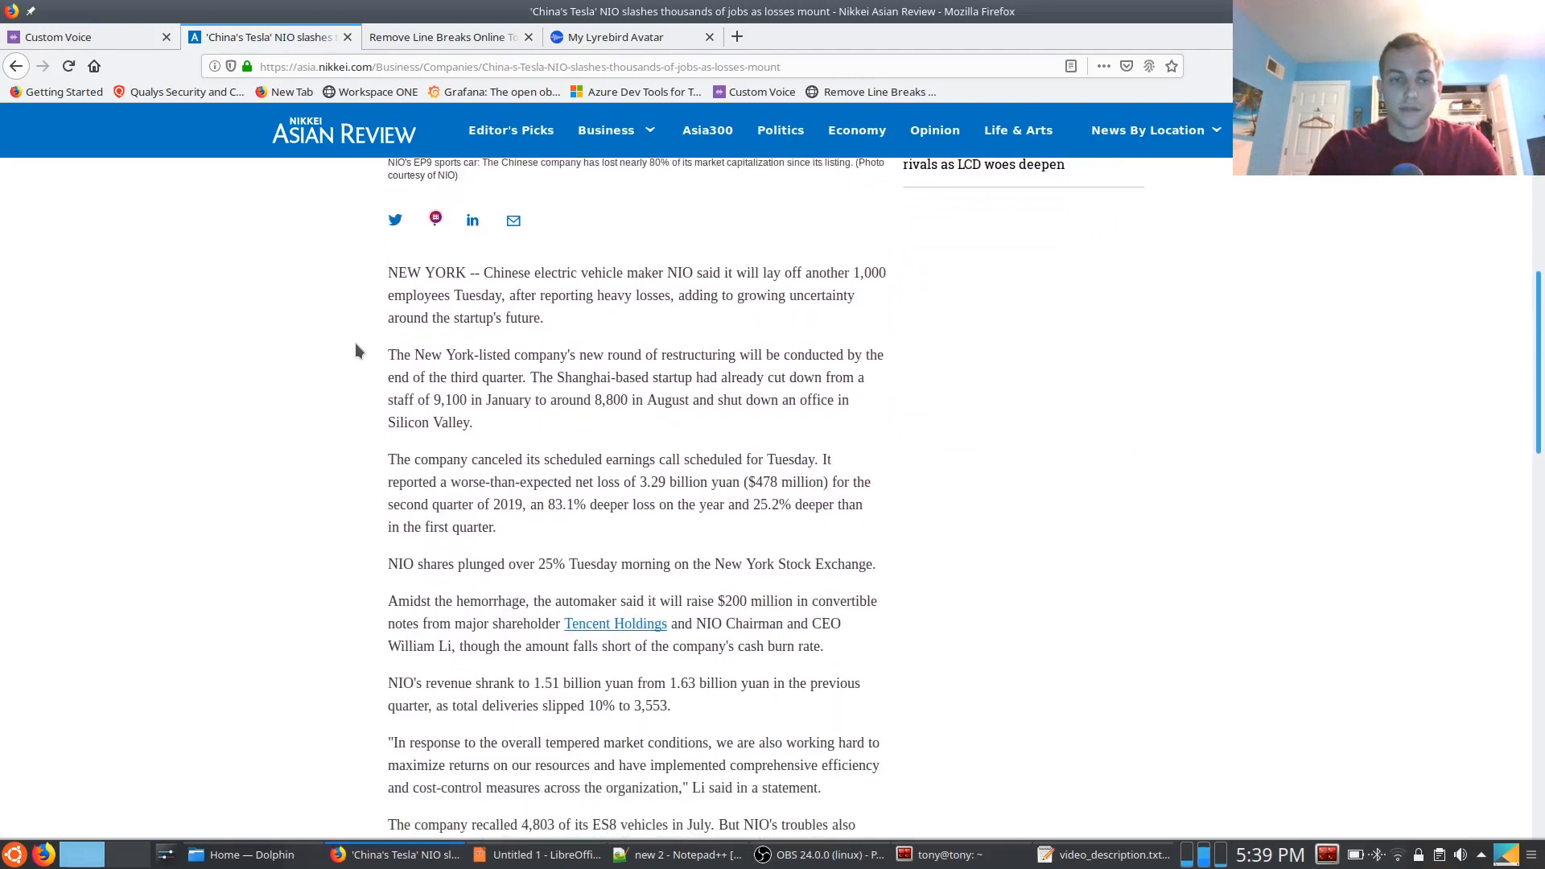
{"action": "scroll", "coordinate": [359, 350], "scroll_direction": "down", "scroll_amount": 9}
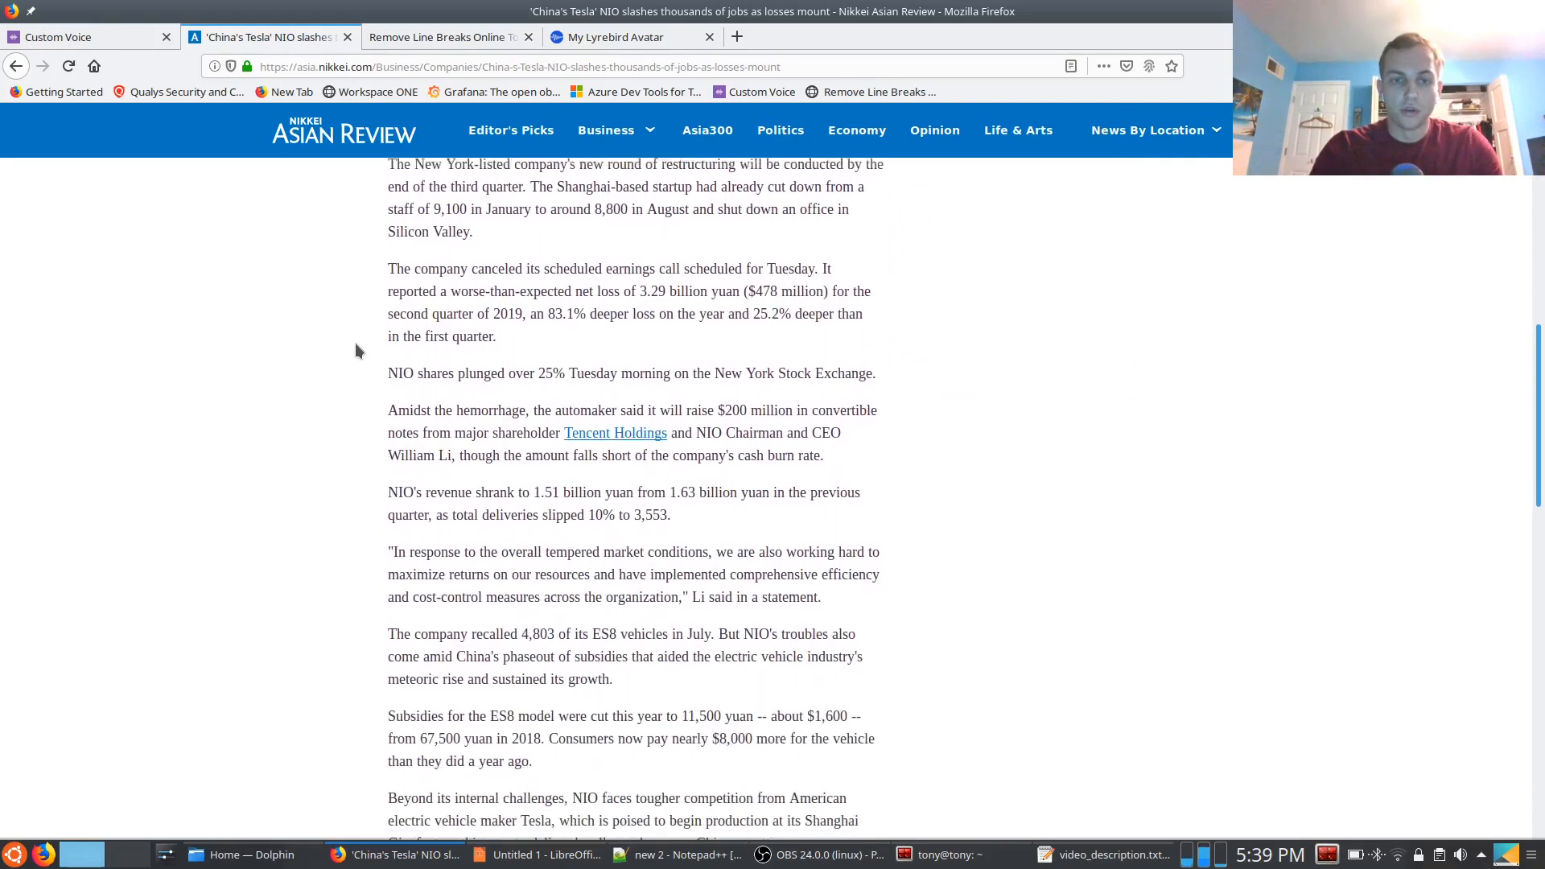
{"action": "scroll", "coordinate": [356, 344], "scroll_direction": "down", "scroll_amount": 9}
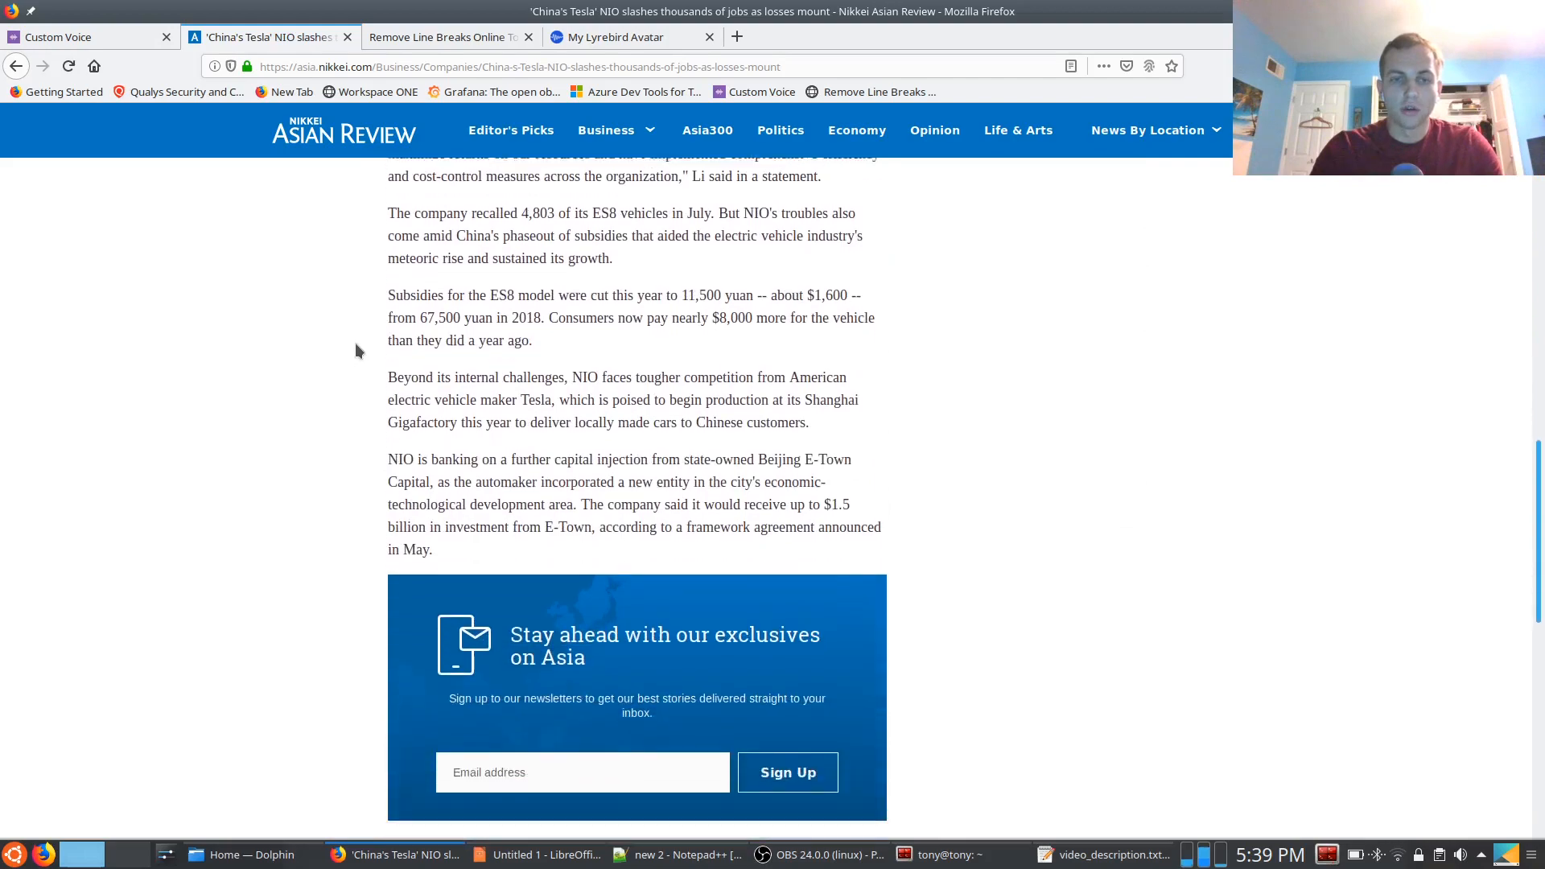
{"action": "scroll", "coordinate": [357, 350], "scroll_direction": "up", "scroll_amount": 20}
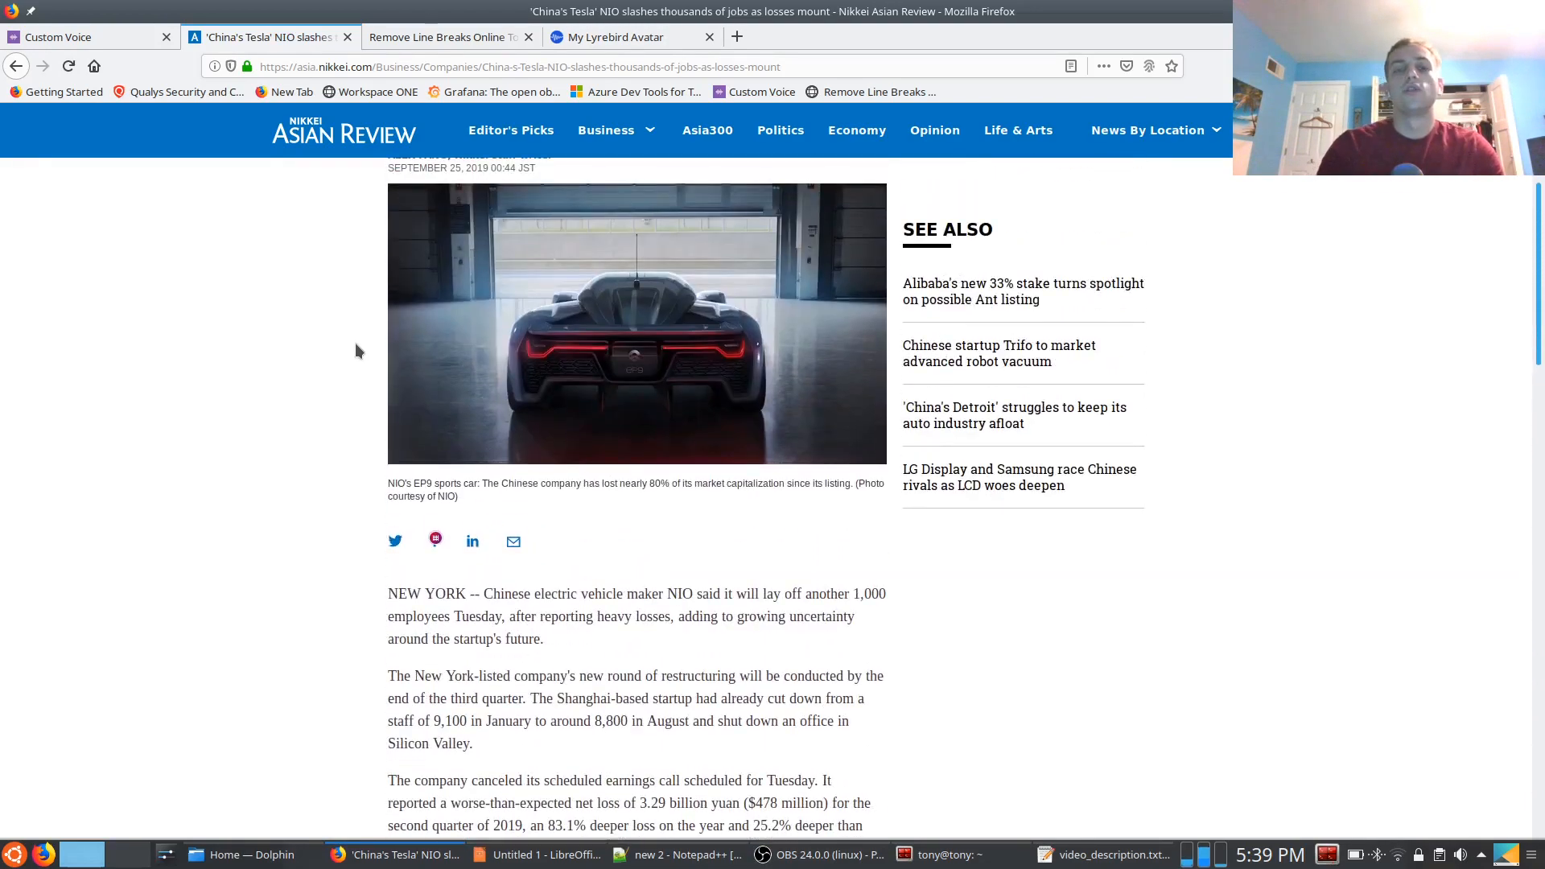
{"action": "scroll", "coordinate": [355, 343], "scroll_direction": "up", "scroll_amount": 3}
{"action": "scroll", "coordinate": [355, 343], "scroll_direction": "up", "scroll_amount": 5}
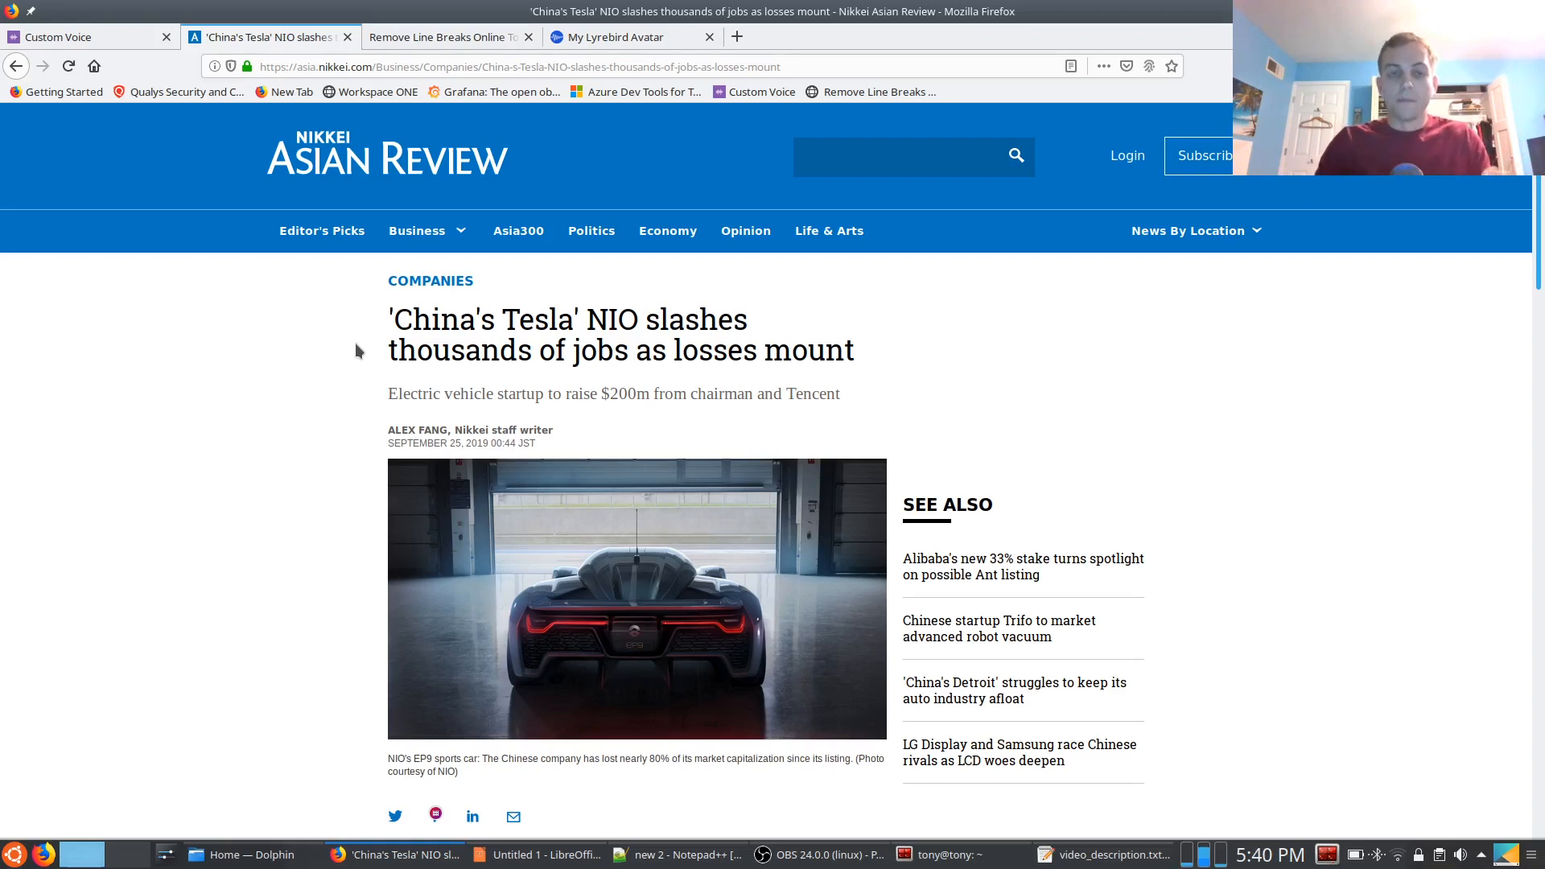
Copy the article's body text from "Chinese electric vehicle maker NIO" through the paragraph ending "announced in May."
{"action": "scroll", "coordinate": [291, 434], "scroll_direction": "down", "scroll_amount": 3}
{"action": "scroll", "coordinate": [291, 437], "scroll_direction": "down", "scroll_amount": 3}
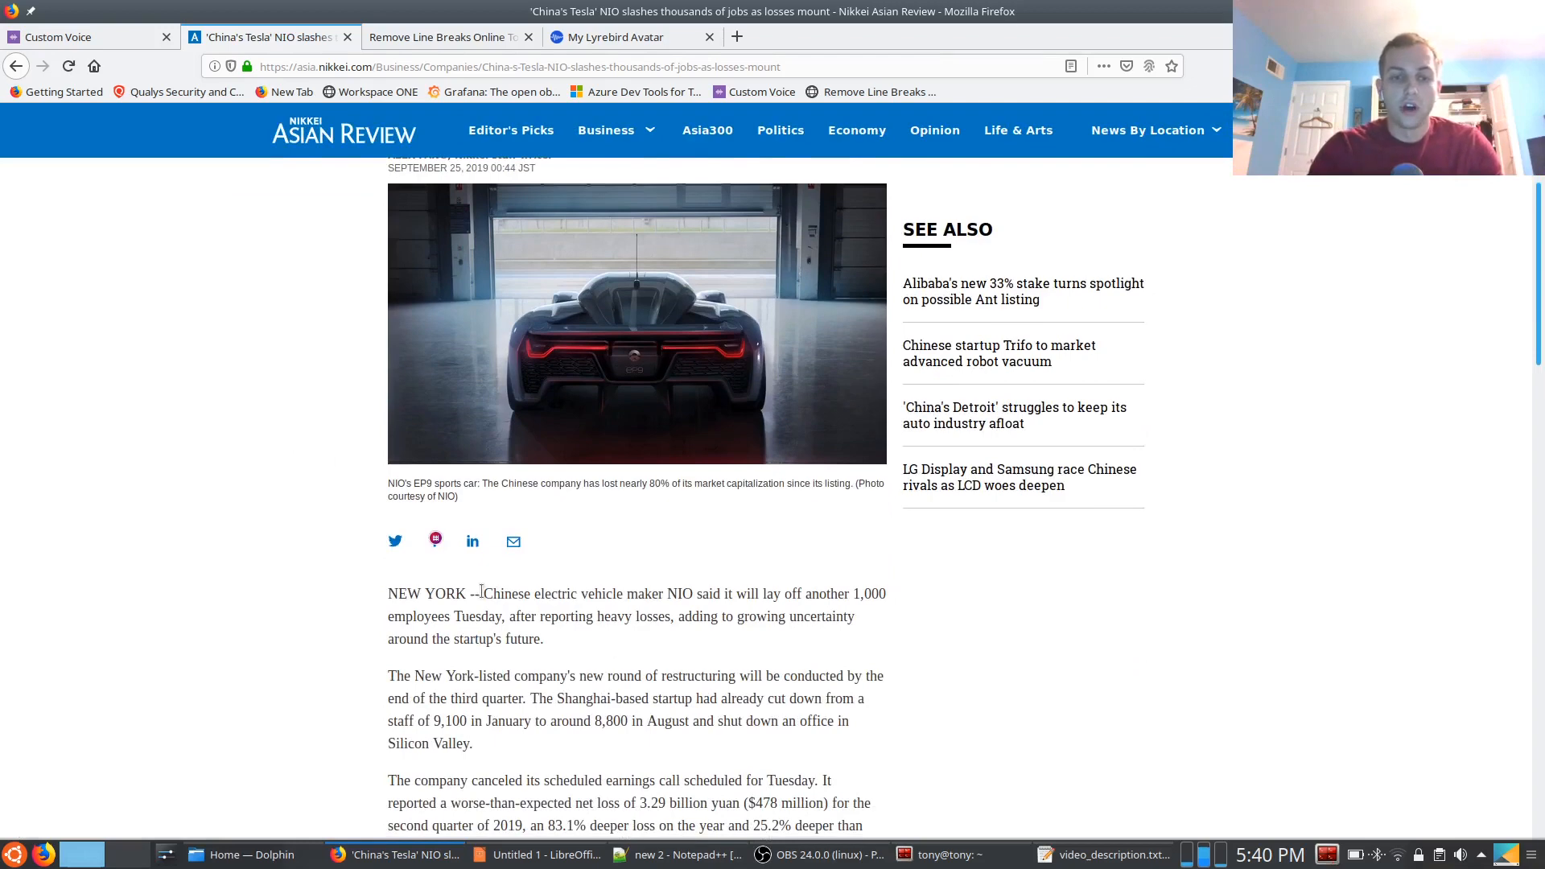
{"action": "left_click_drag", "start_coordinate": [486, 597], "coordinate": [507, 296]}
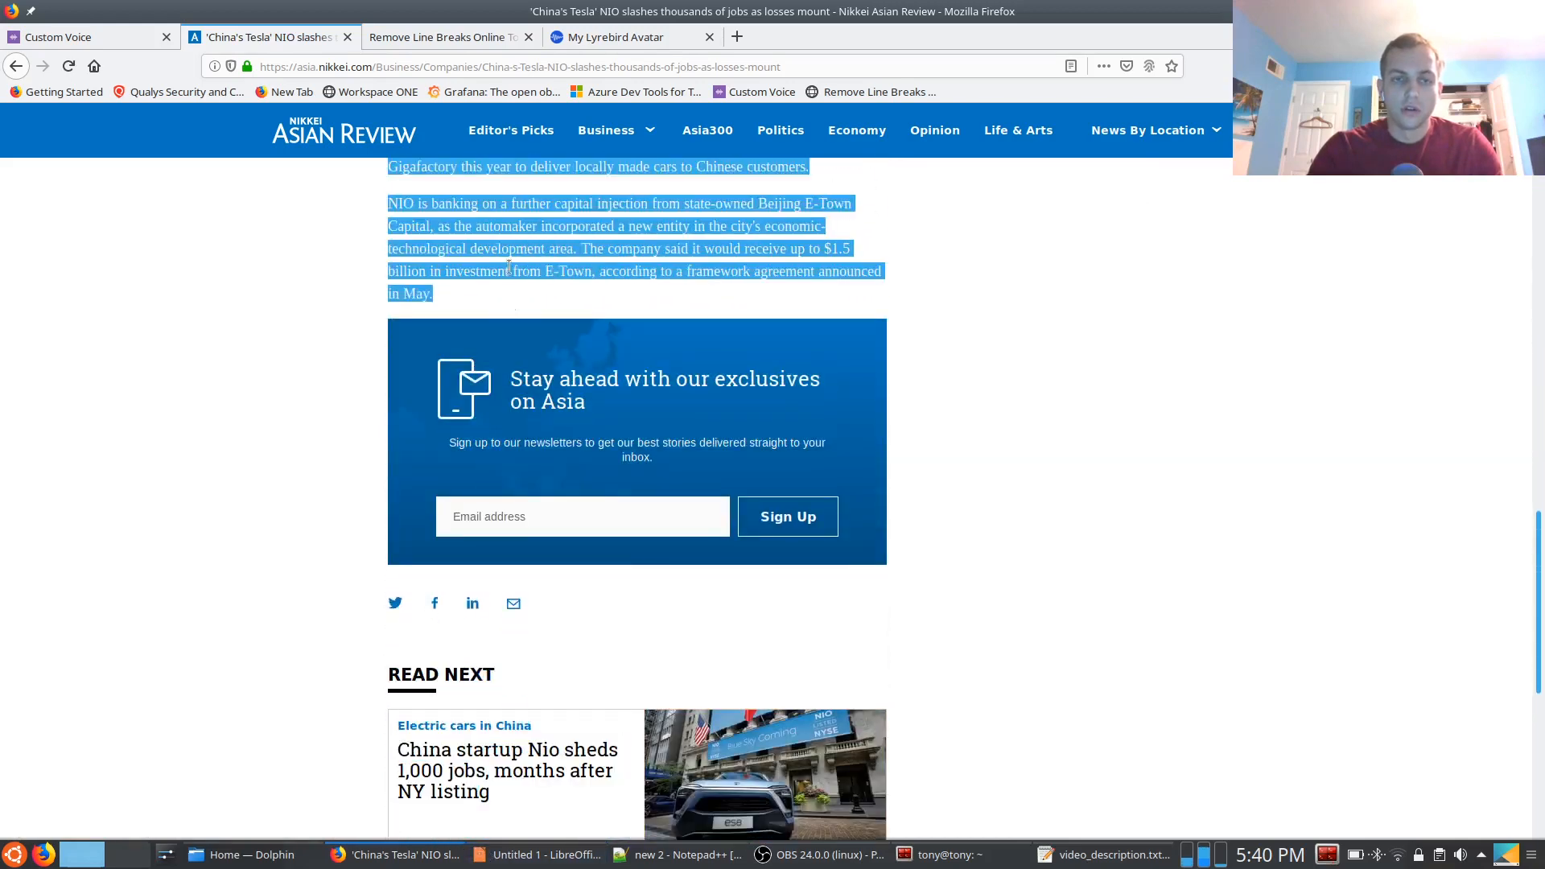
{"action": "right_click", "coordinate": [521, 273]}
{"action": "left_click", "coordinate": [521, 279]}
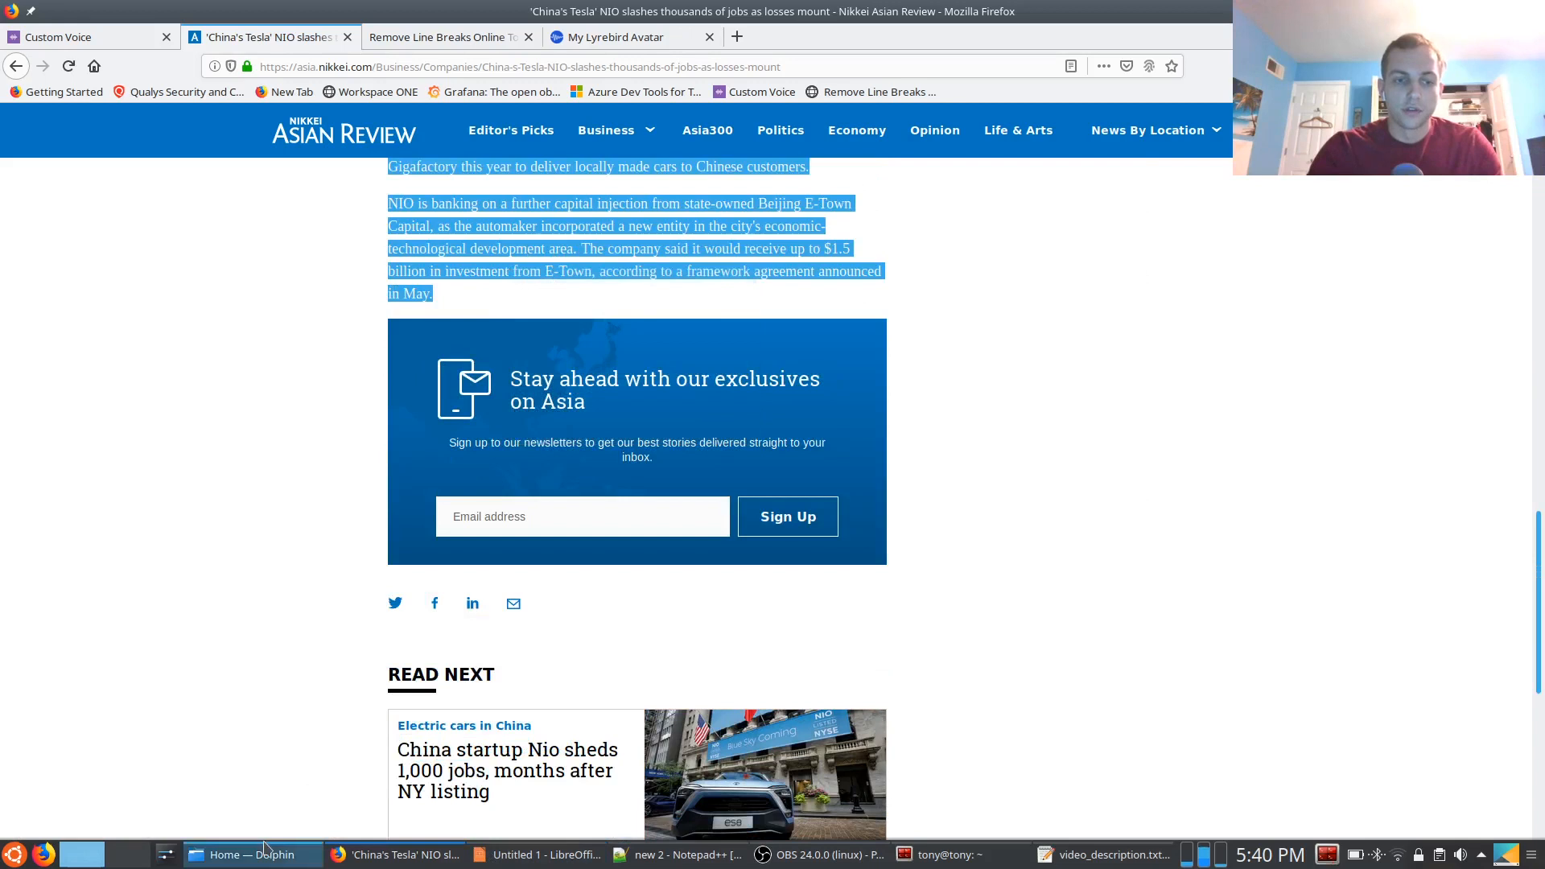
Switch to the Dolphin file manager and open Documents/azure-voice-training/pending/china-tesla-nio-slahes-thousands-of-jobs
{"action": "left_click", "coordinate": [242, 854]}
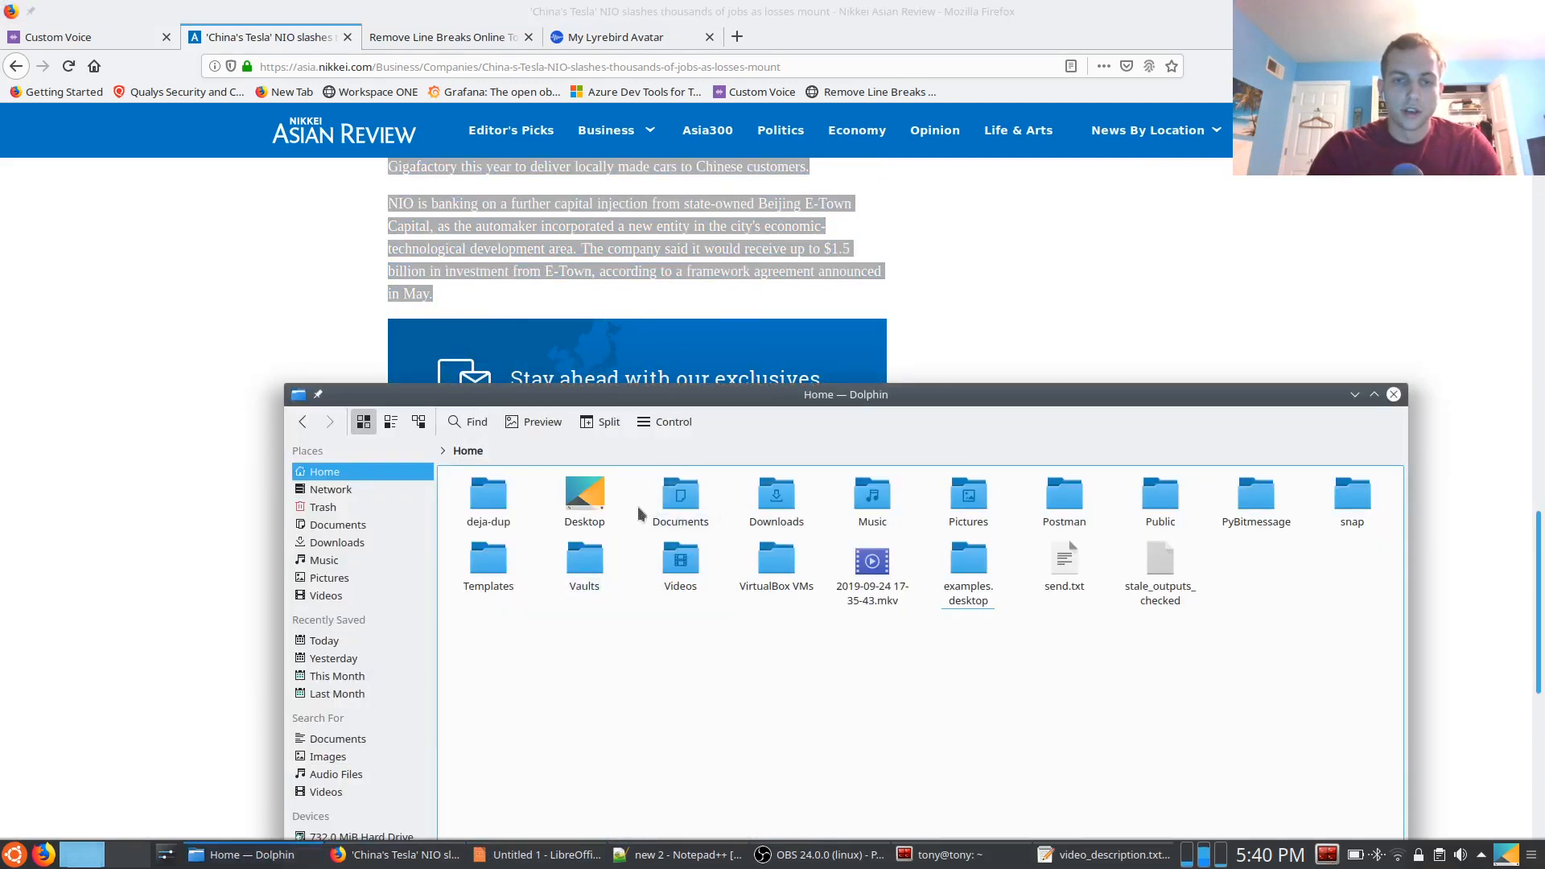
{"action": "left_click", "coordinate": [681, 516]}
{"action": "left_click", "coordinate": [581, 515]}
{"action": "left_click", "coordinate": [583, 513]}
{"action": "left_click", "coordinate": [496, 538]}
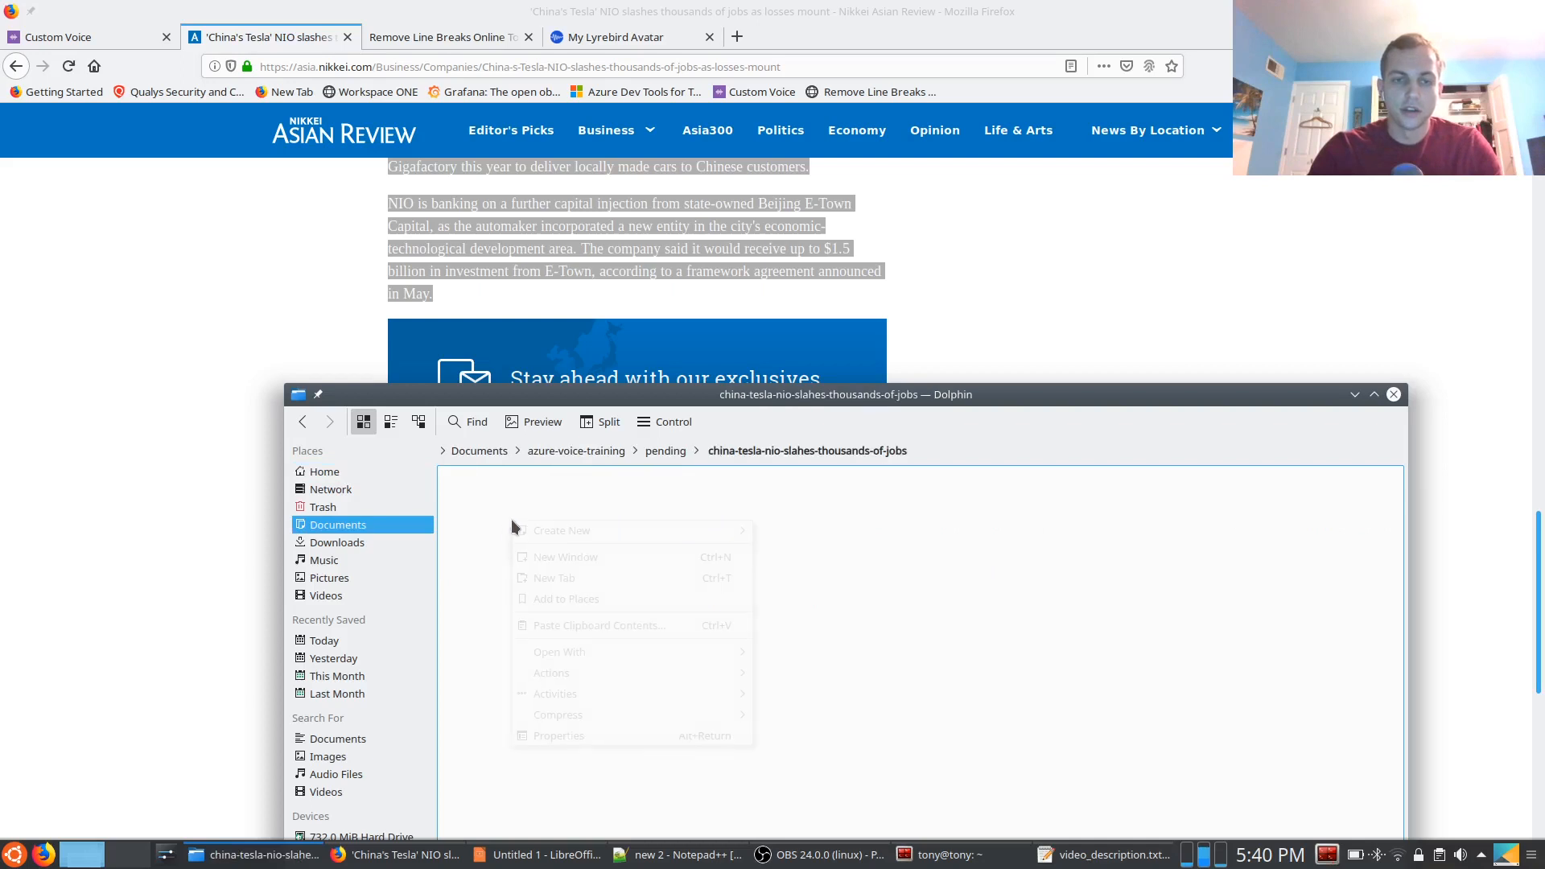
{"action": "right_click", "coordinate": [510, 519]}
Launch gedit, paste the copied article text into a blank document and select all of it
{"action": "left_click", "coordinate": [3, 865]}
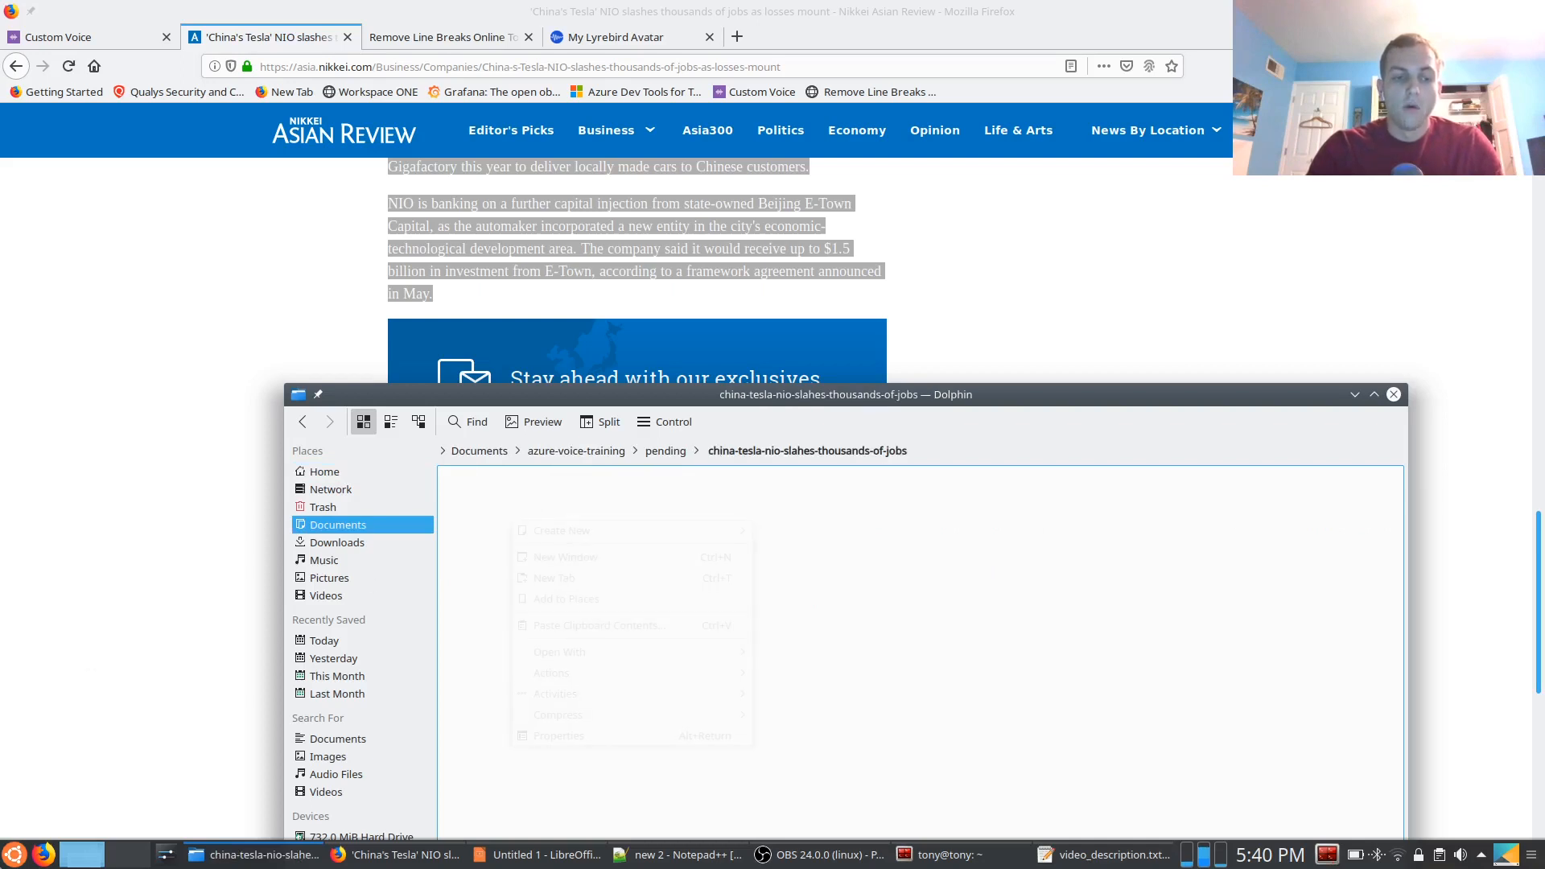
{"action": "type", "text": "gedit"}
{"action": "key", "text": "Return"}
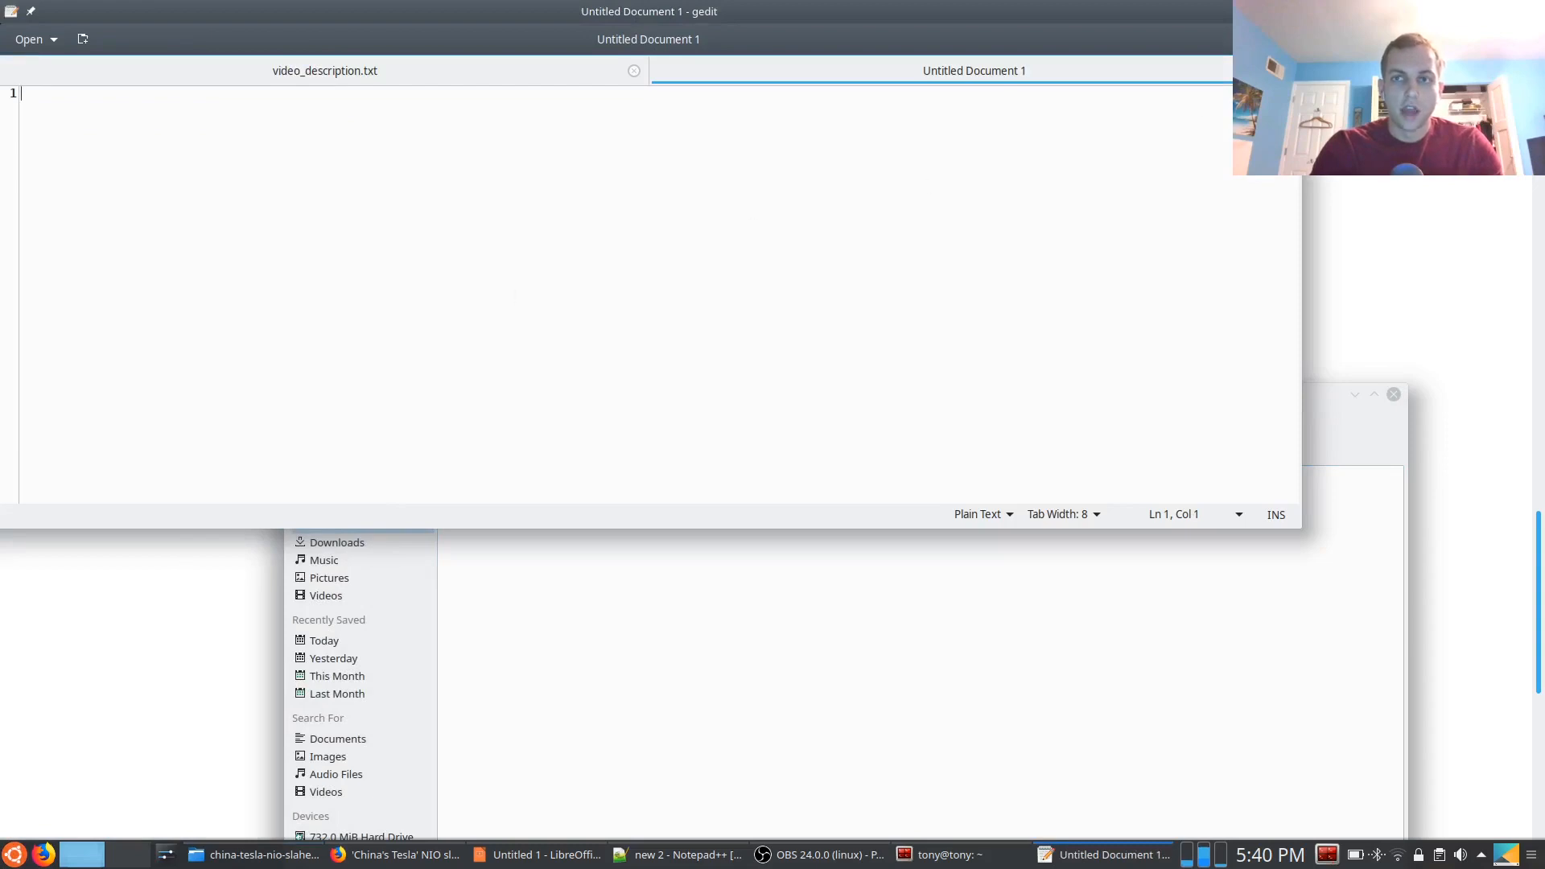
{"action": "key", "text": "ctrl+v"}
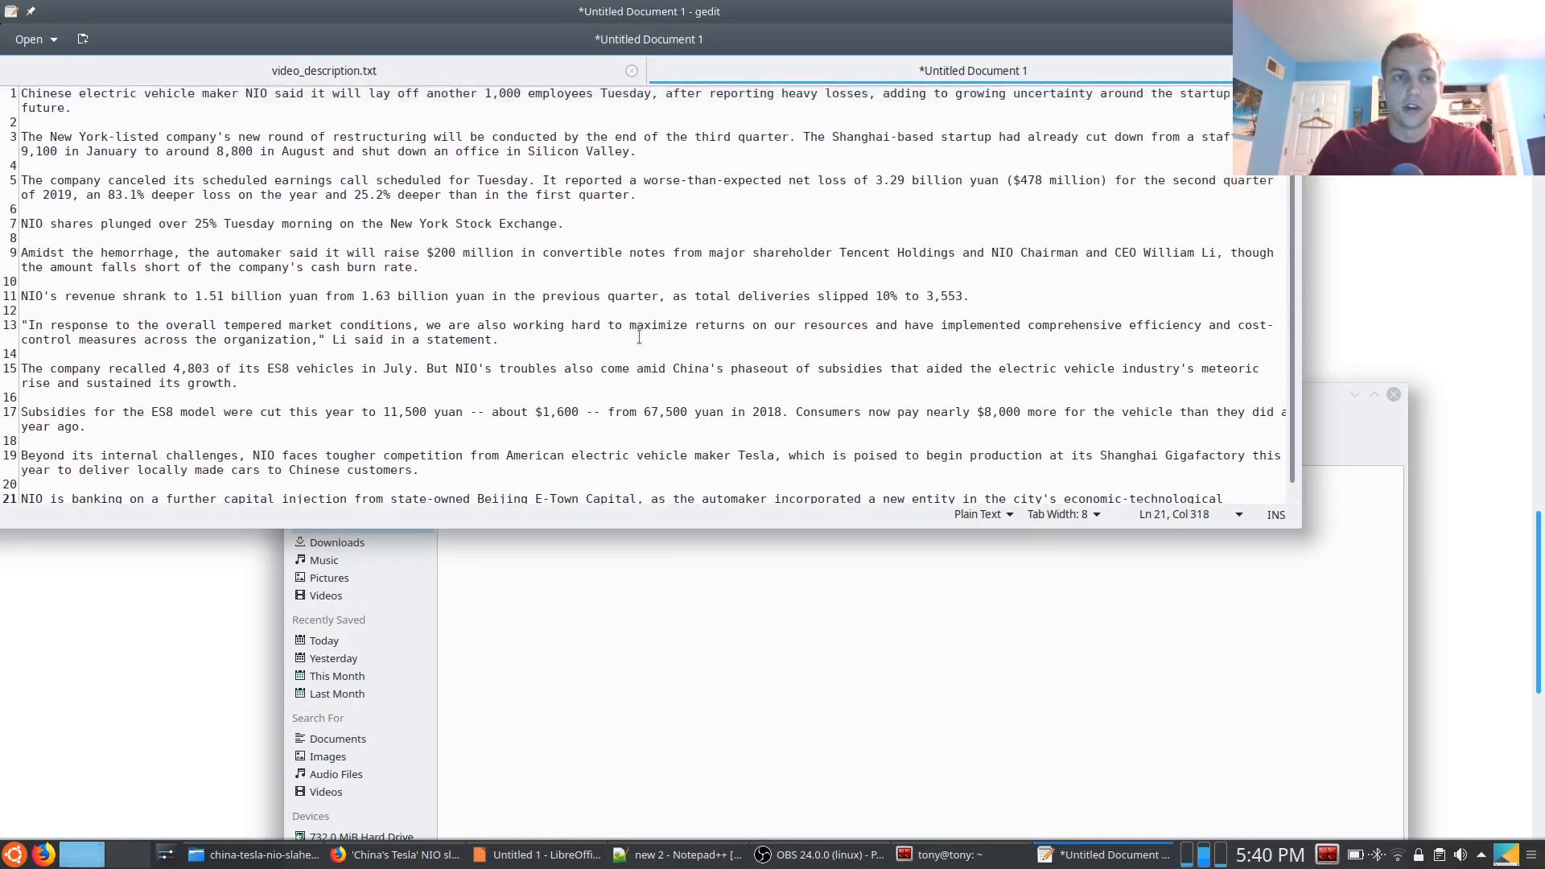
{"action": "key", "text": "ctrl+a"}
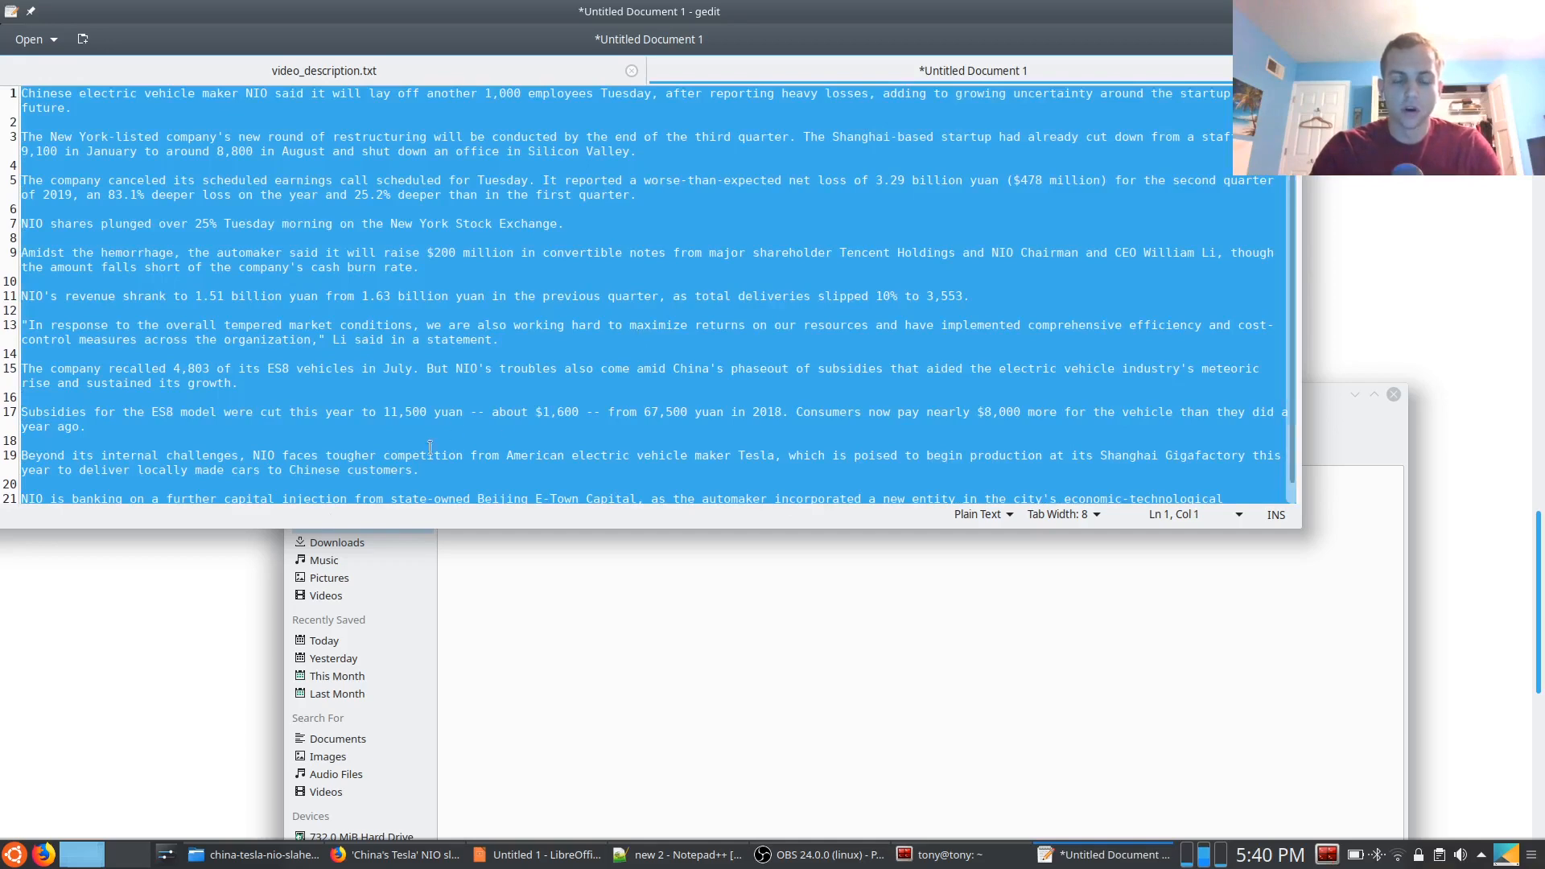
In Firefox's open TextFixer page, paste the article text and strip it with the "Remove line breaks and paragraph breaks" option
{"action": "left_click", "coordinate": [190, 593]}
{"action": "left_click", "coordinate": [439, 36]}
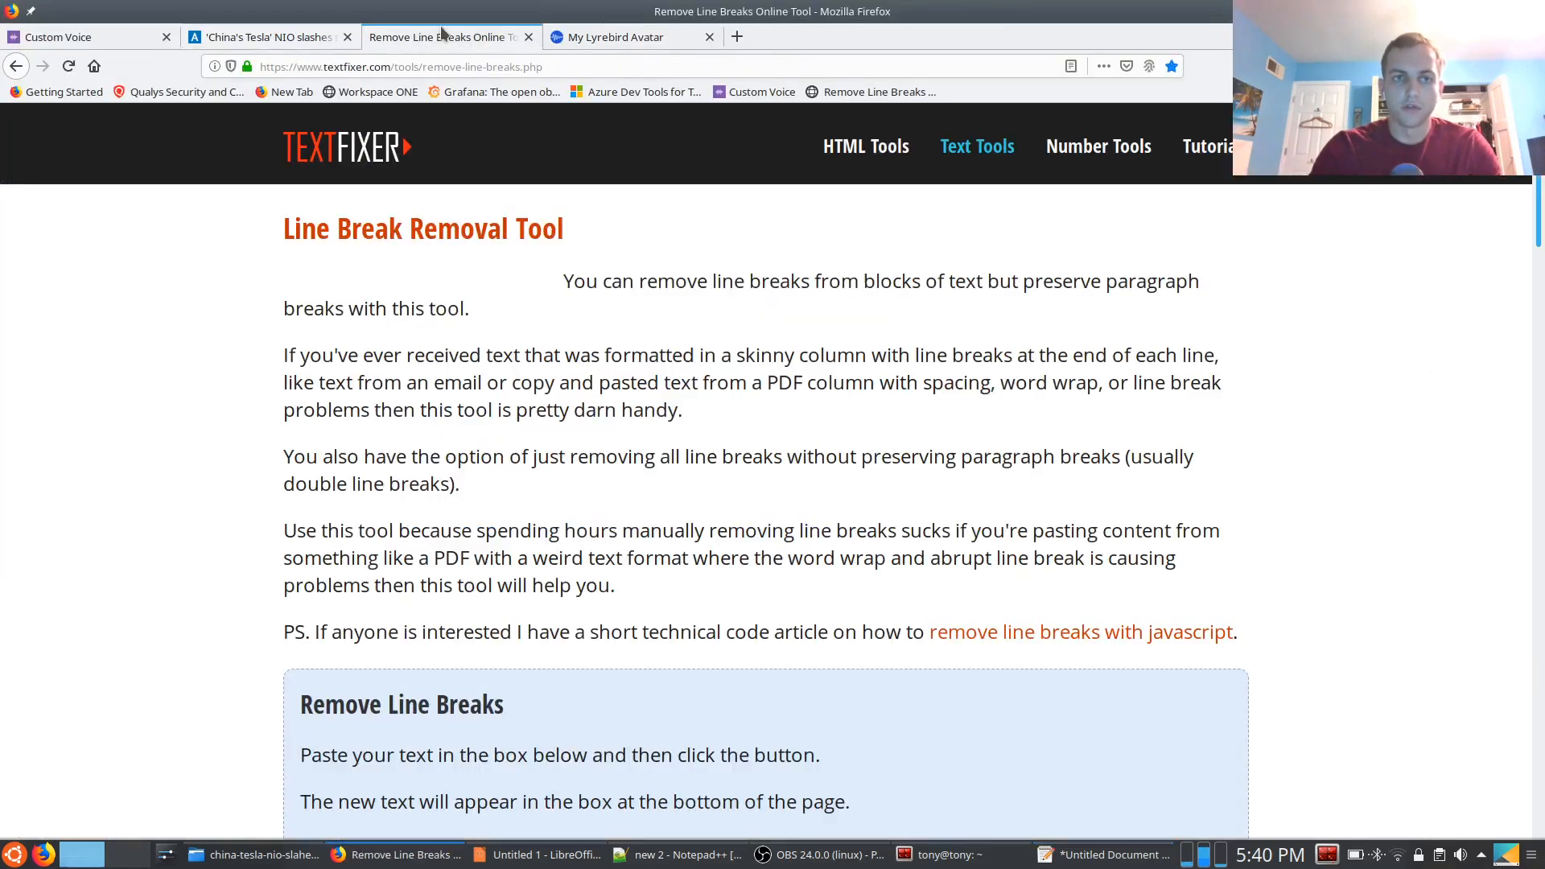
{"action": "scroll", "coordinate": [512, 566], "scroll_direction": "down", "scroll_amount": 3}
{"action": "left_click", "coordinate": [312, 620]}
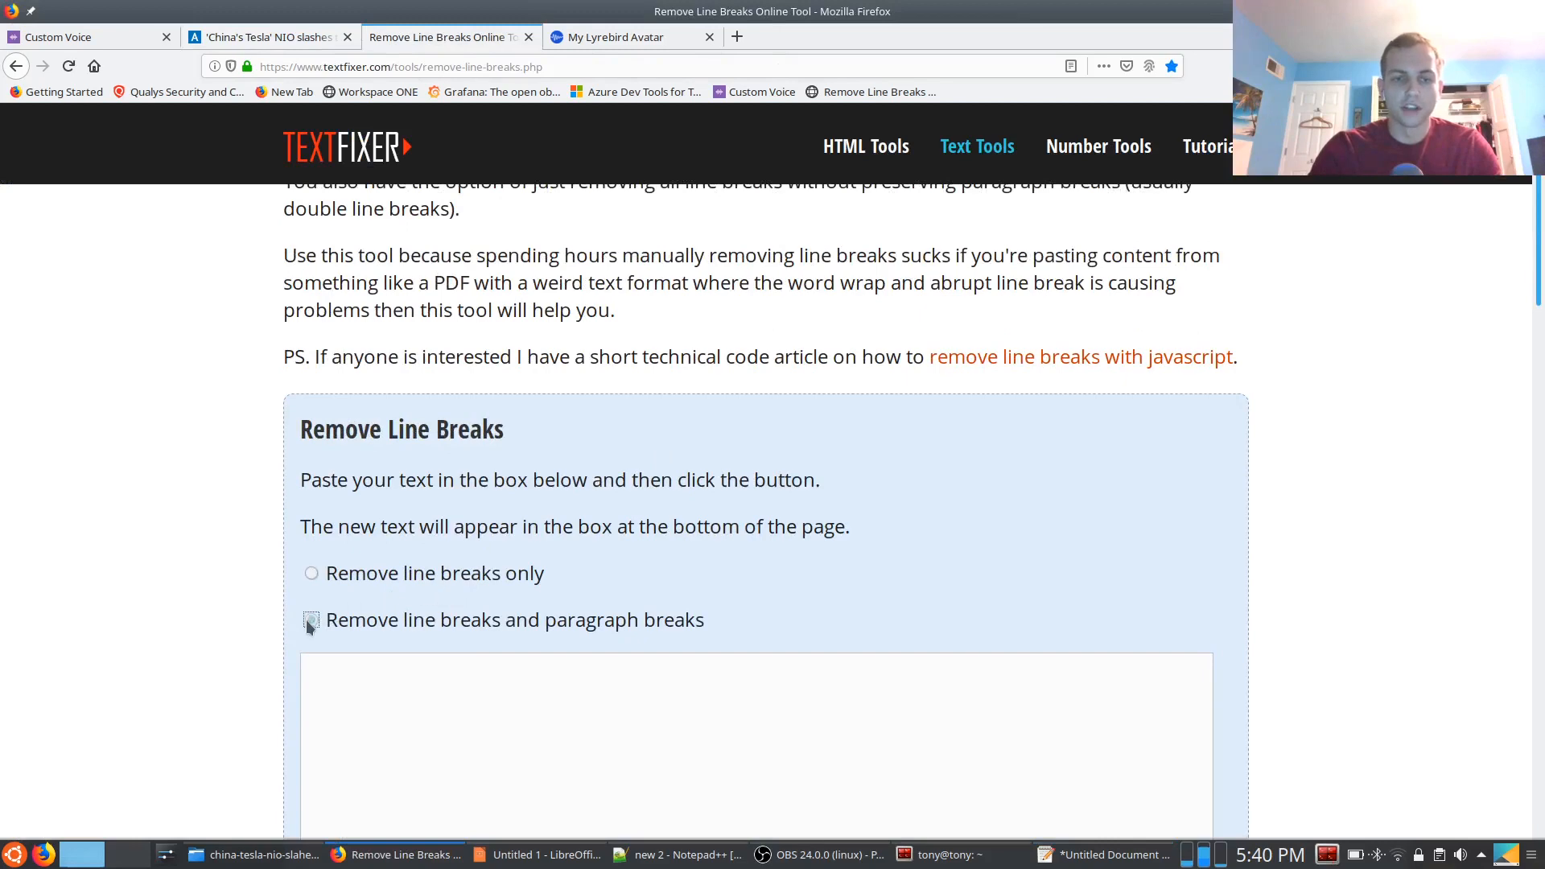
{"action": "scroll", "coordinate": [563, 475], "scroll_direction": "down", "scroll_amount": 5}
{"action": "scroll", "coordinate": [546, 420], "scroll_direction": "up", "scroll_amount": 1}
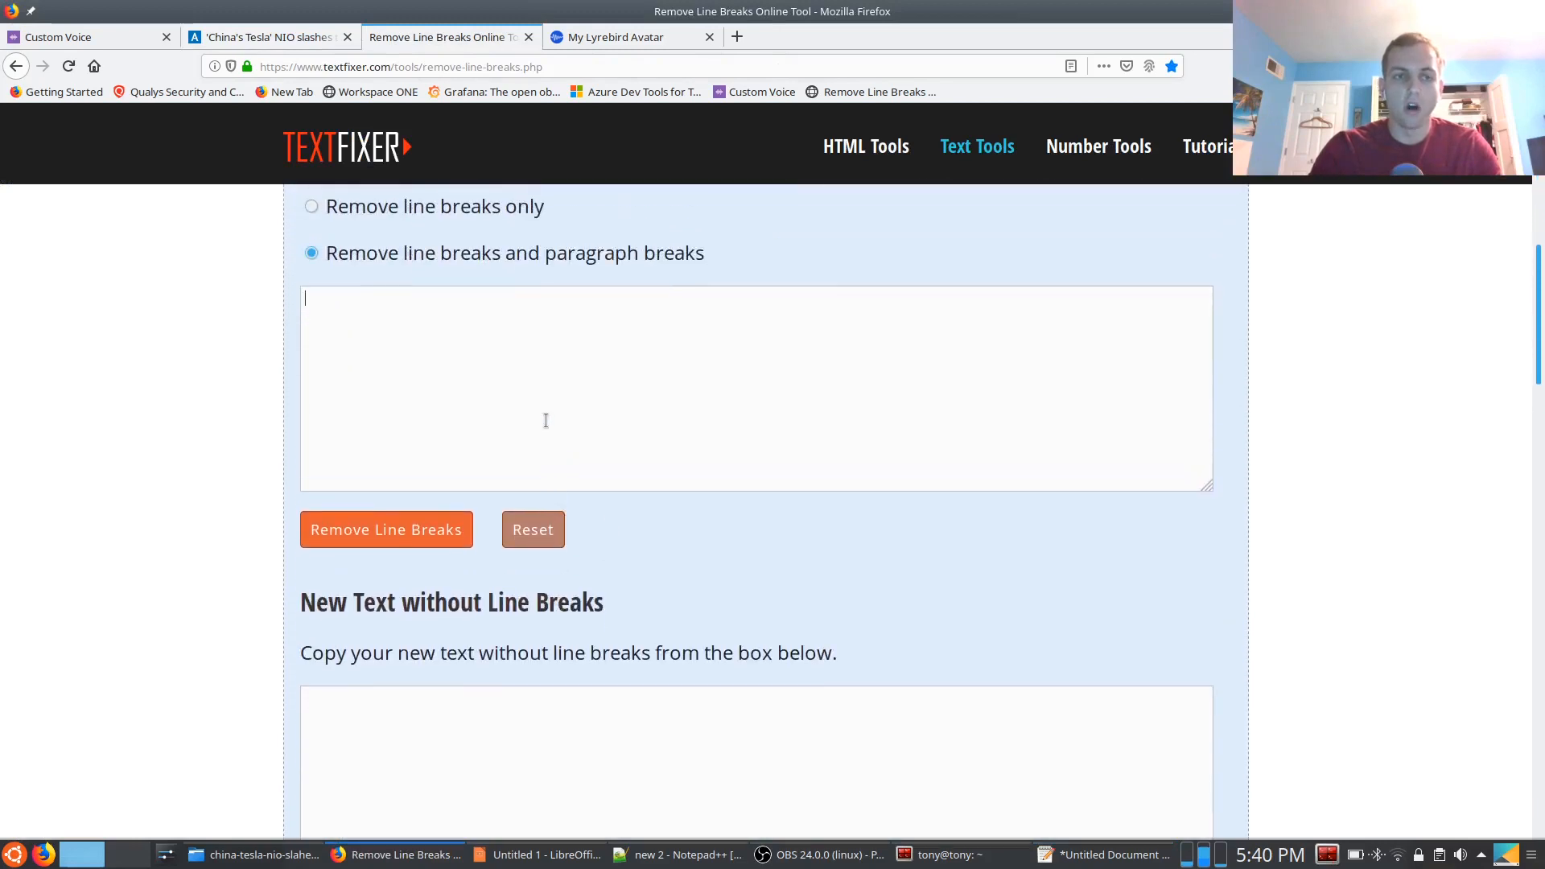
{"action": "key", "text": "ctrl+v"}
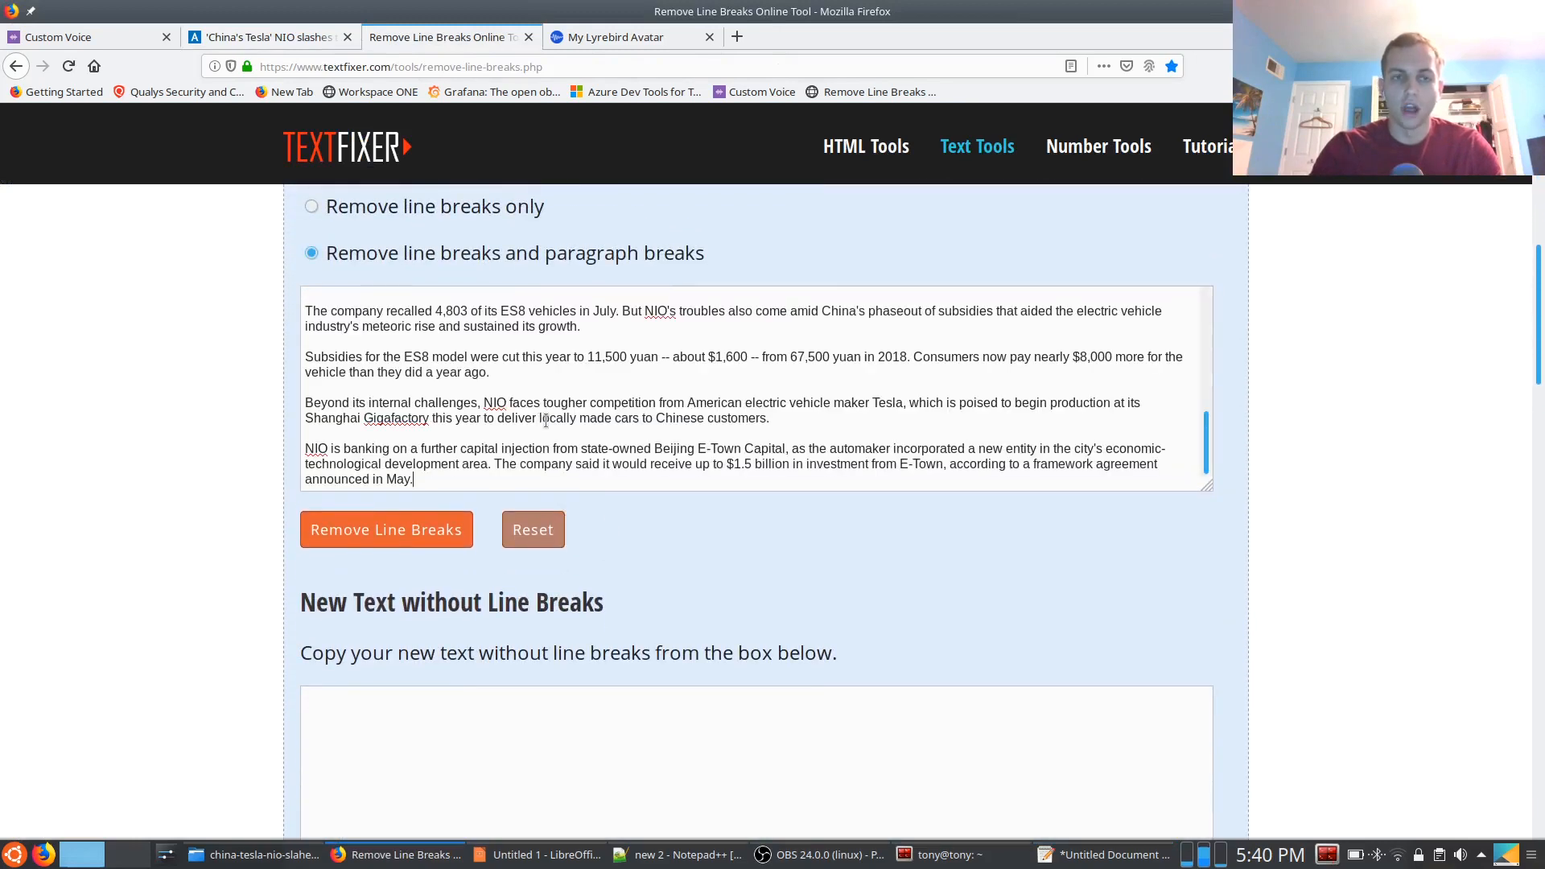
{"action": "left_click", "coordinate": [403, 528]}
Copy the text without line breaks into the blank Notepad++ document and set its encoding to UTF-8-BOM
{"action": "scroll", "coordinate": [766, 569], "scroll_direction": "down", "scroll_amount": 4}
{"action": "left_click", "coordinate": [624, 505]}
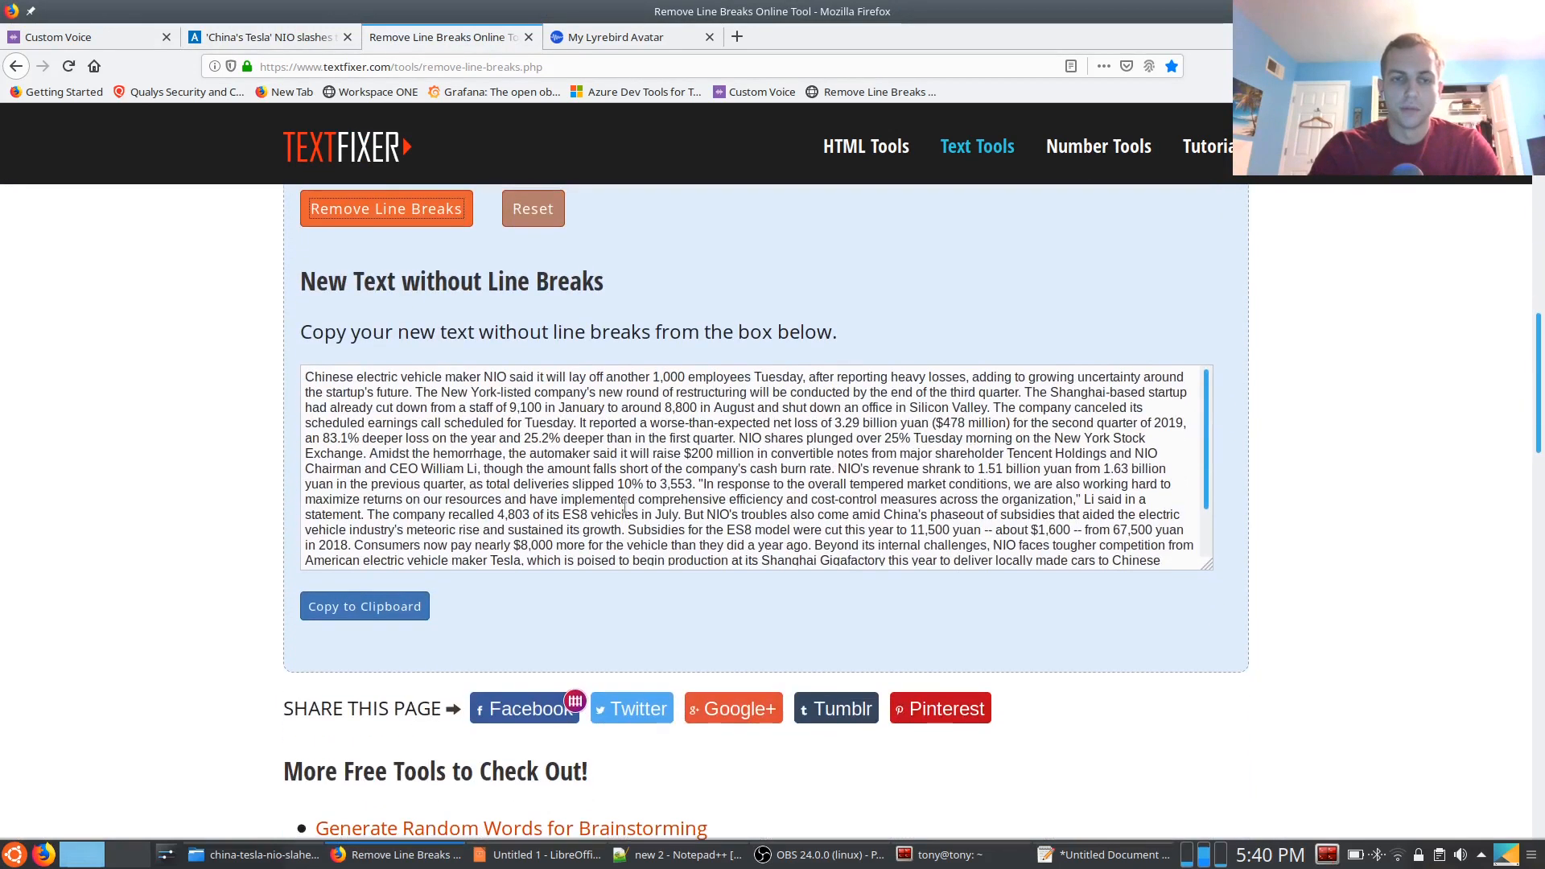
{"action": "key", "text": "ctrl+a"}
{"action": "key", "text": "ctrl+c"}
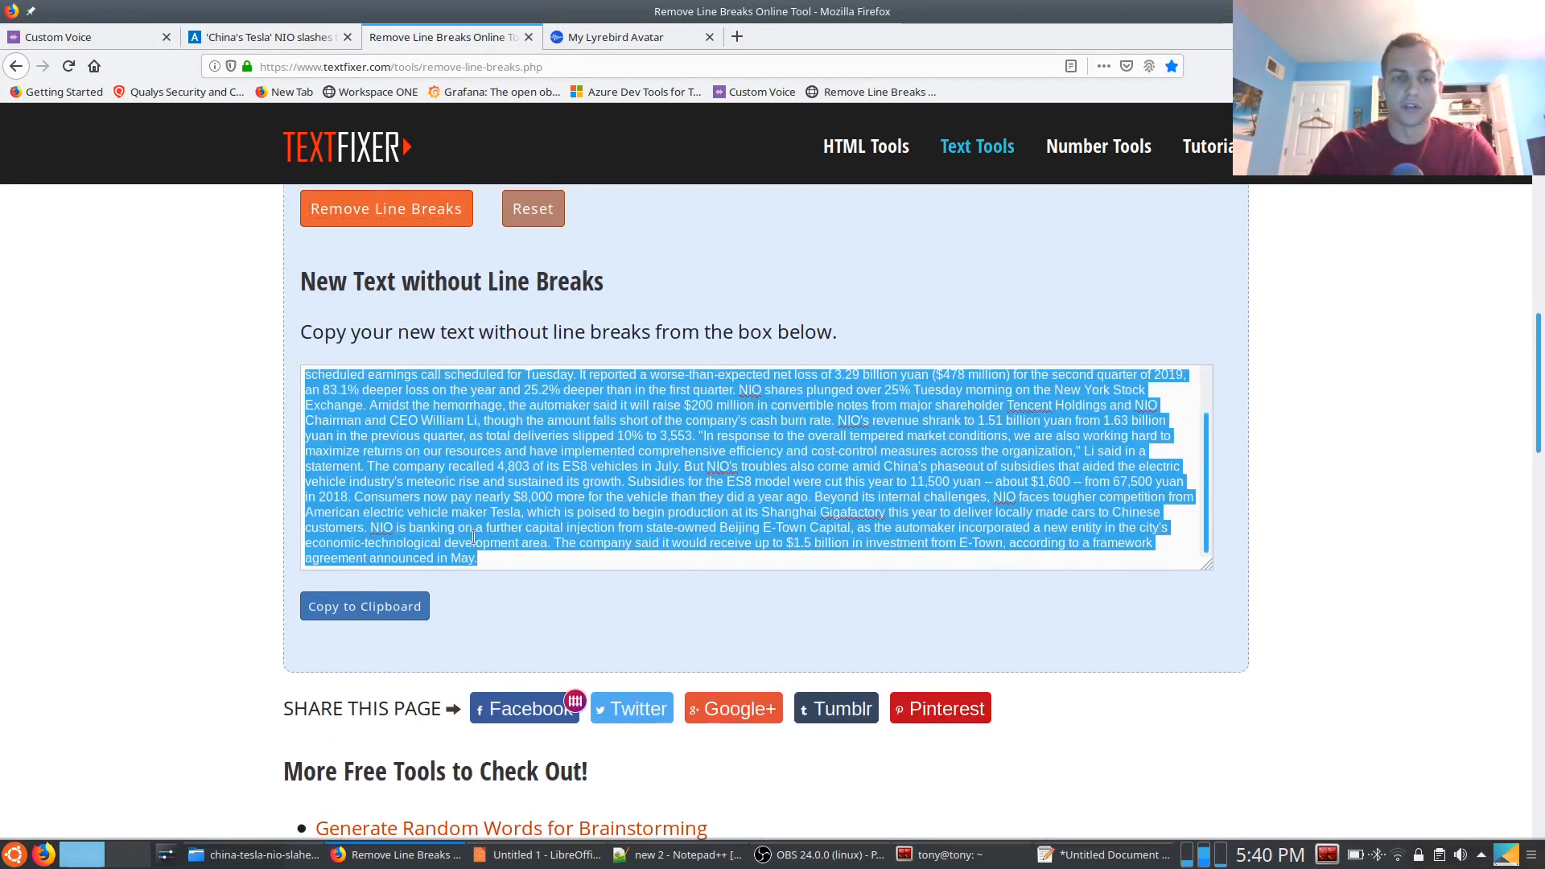
{"action": "key", "text": "super"}
{"action": "type", "text": "notepad"}
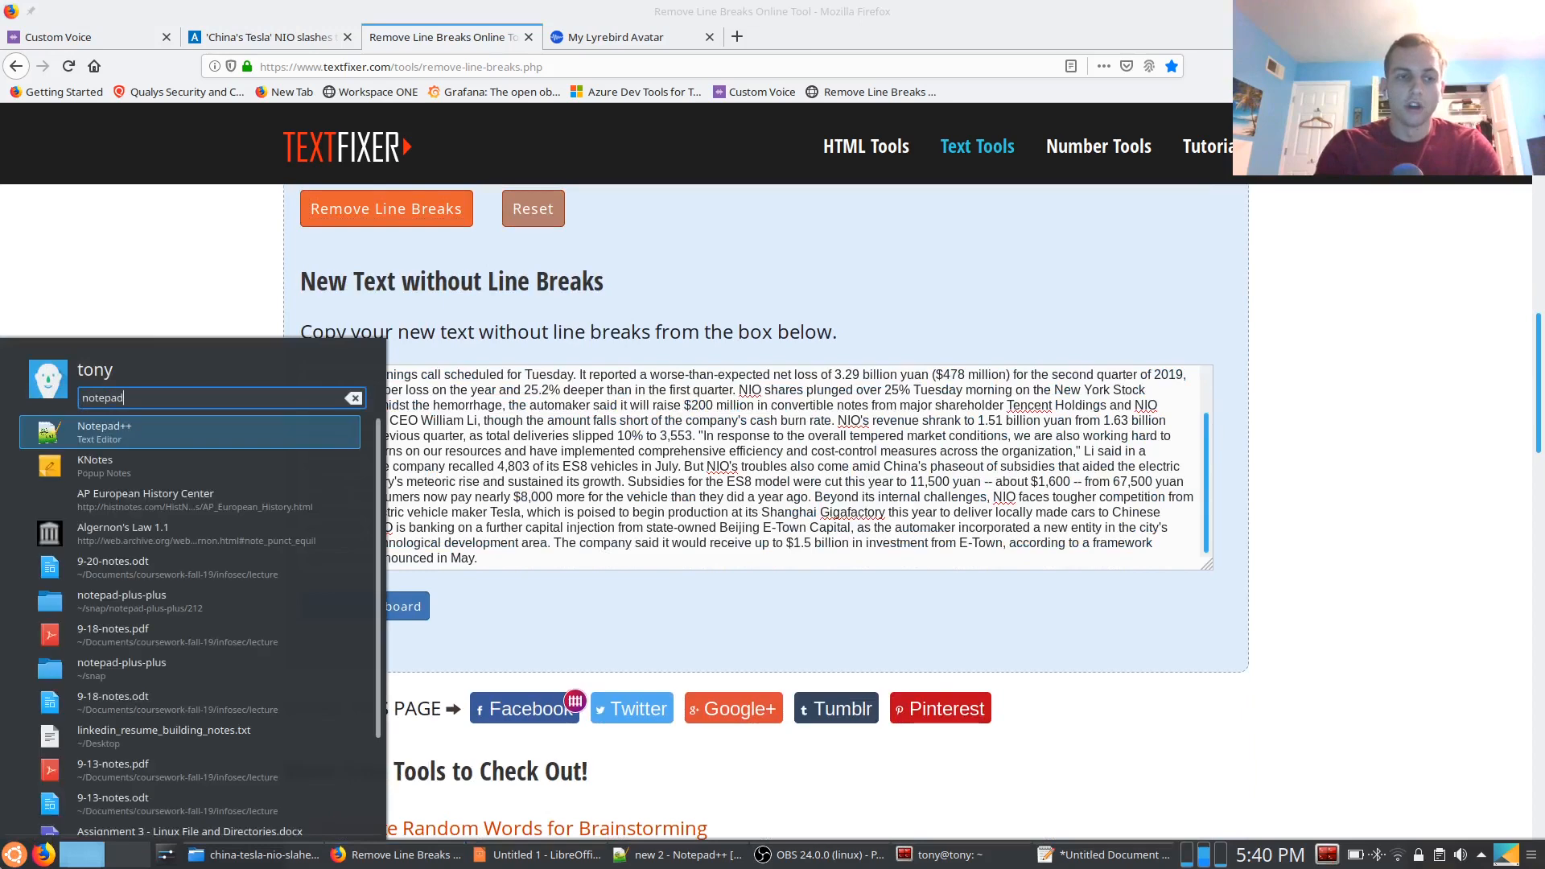
{"action": "key", "text": "Return"}
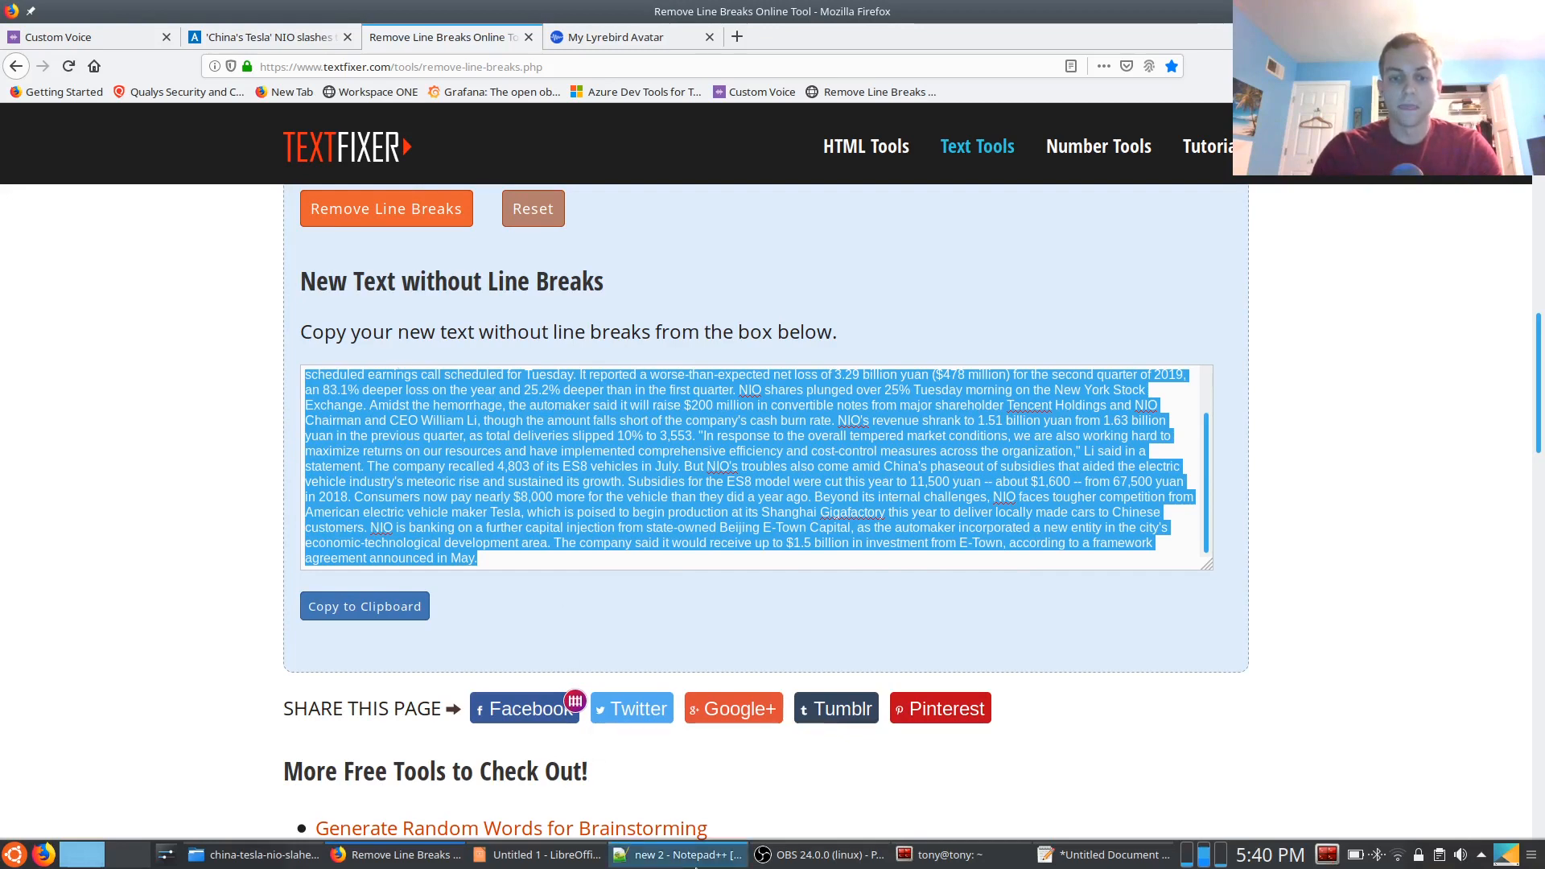
{"action": "left_click", "coordinate": [649, 855]}
{"action": "key", "text": "ctrl+v"}
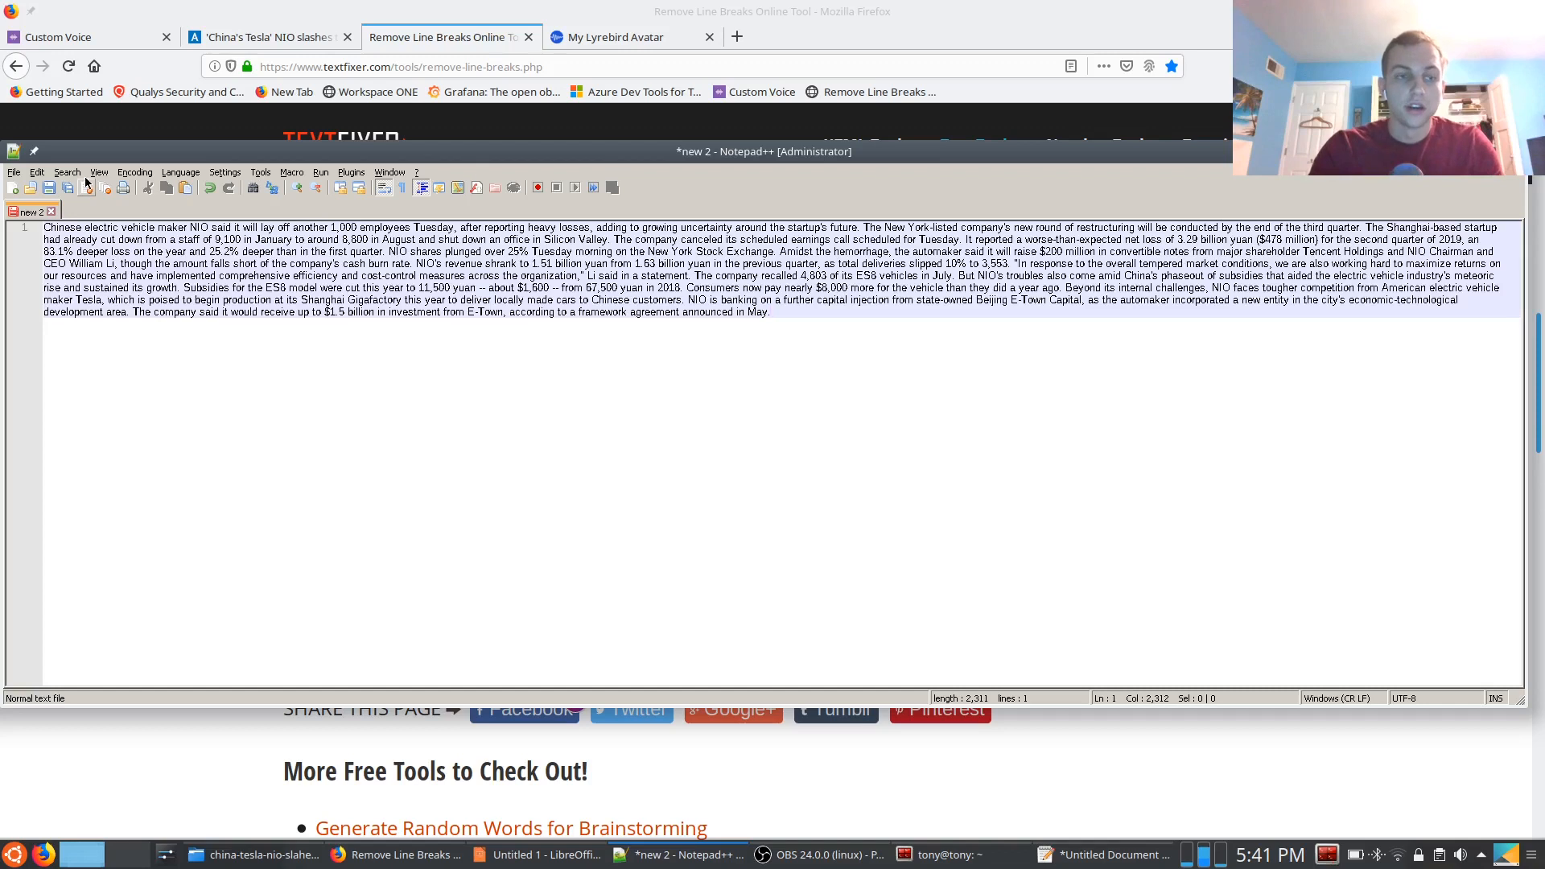
{"action": "left_click", "coordinate": [134, 173]}
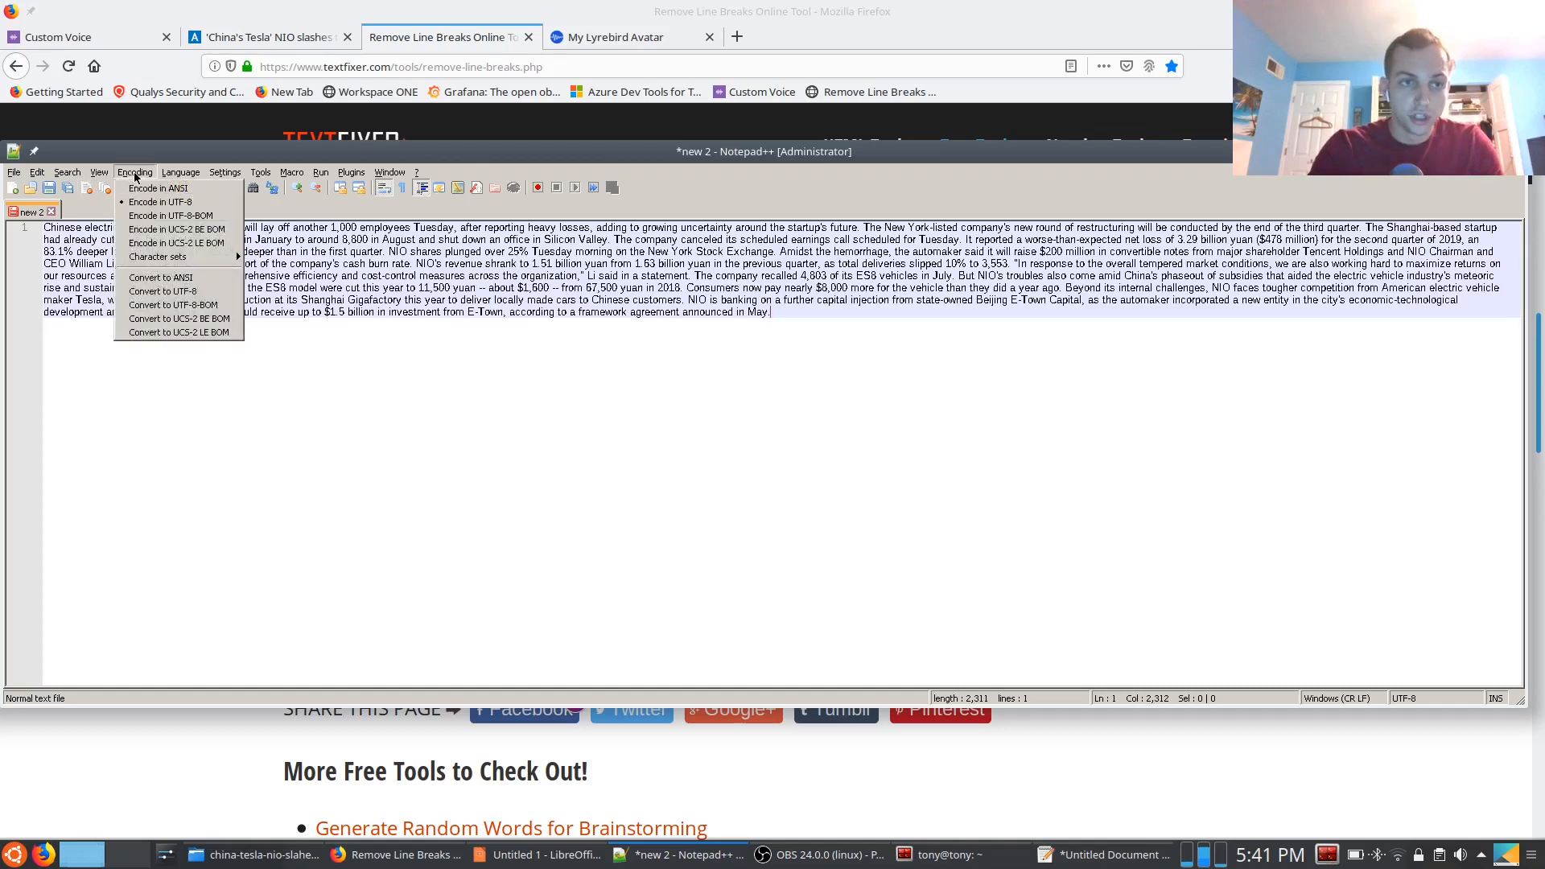
{"action": "left_click", "coordinate": [171, 217]}
Save the document as china-tesla.txt in Documents/azure-voice-training/pending/china-tesla-nio-slahes-thousands-of-jobs
{"action": "key", "text": "ctrl+s"}
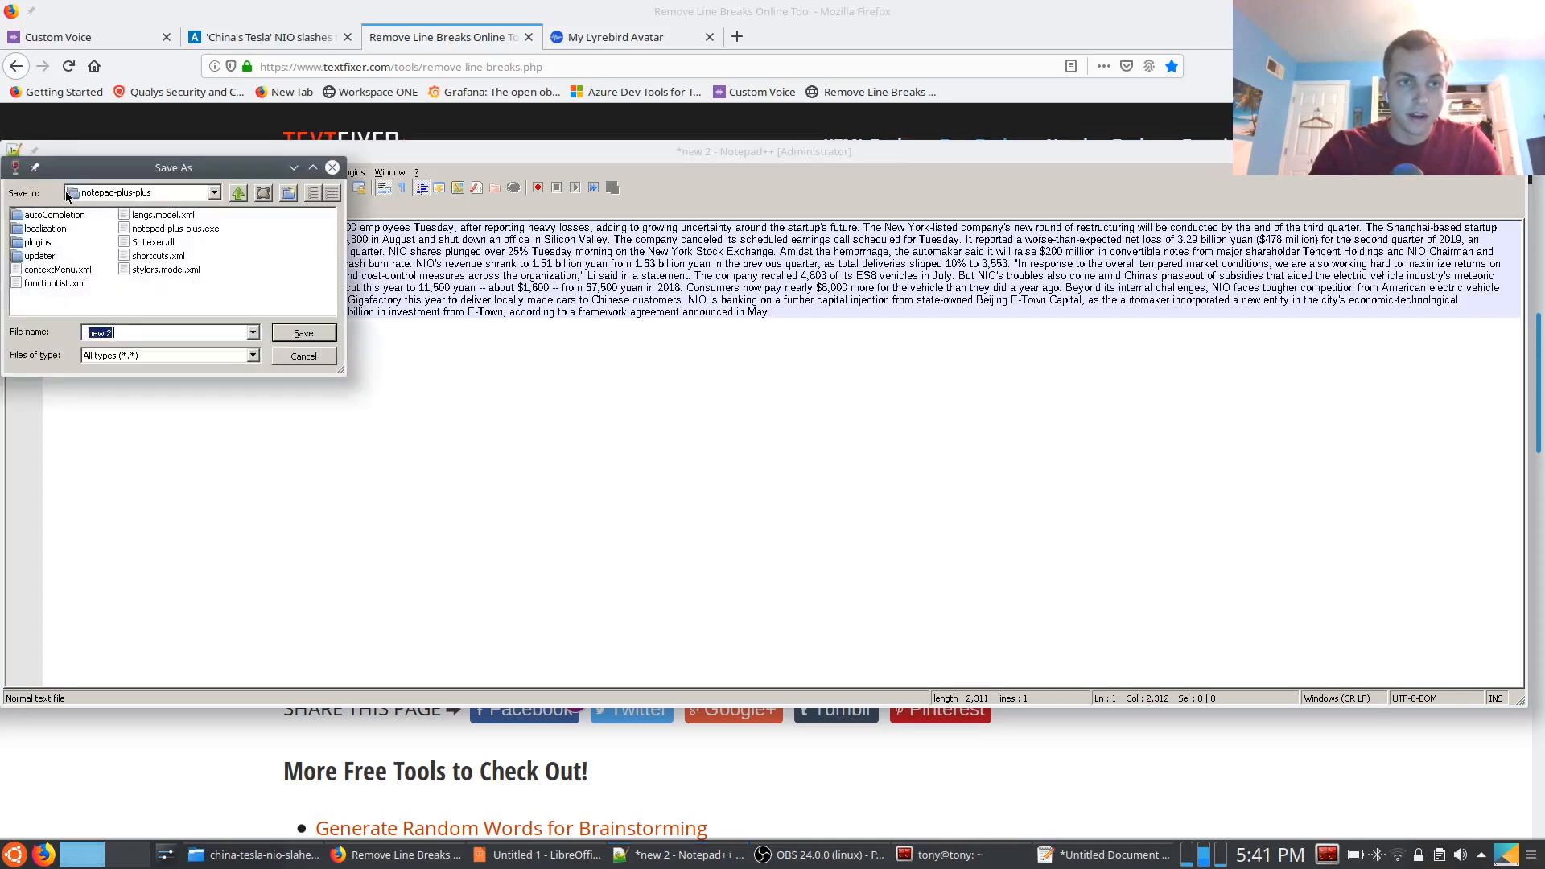
{"action": "left_click", "coordinate": [239, 193]}
{"action": "left_click", "coordinate": [214, 193]}
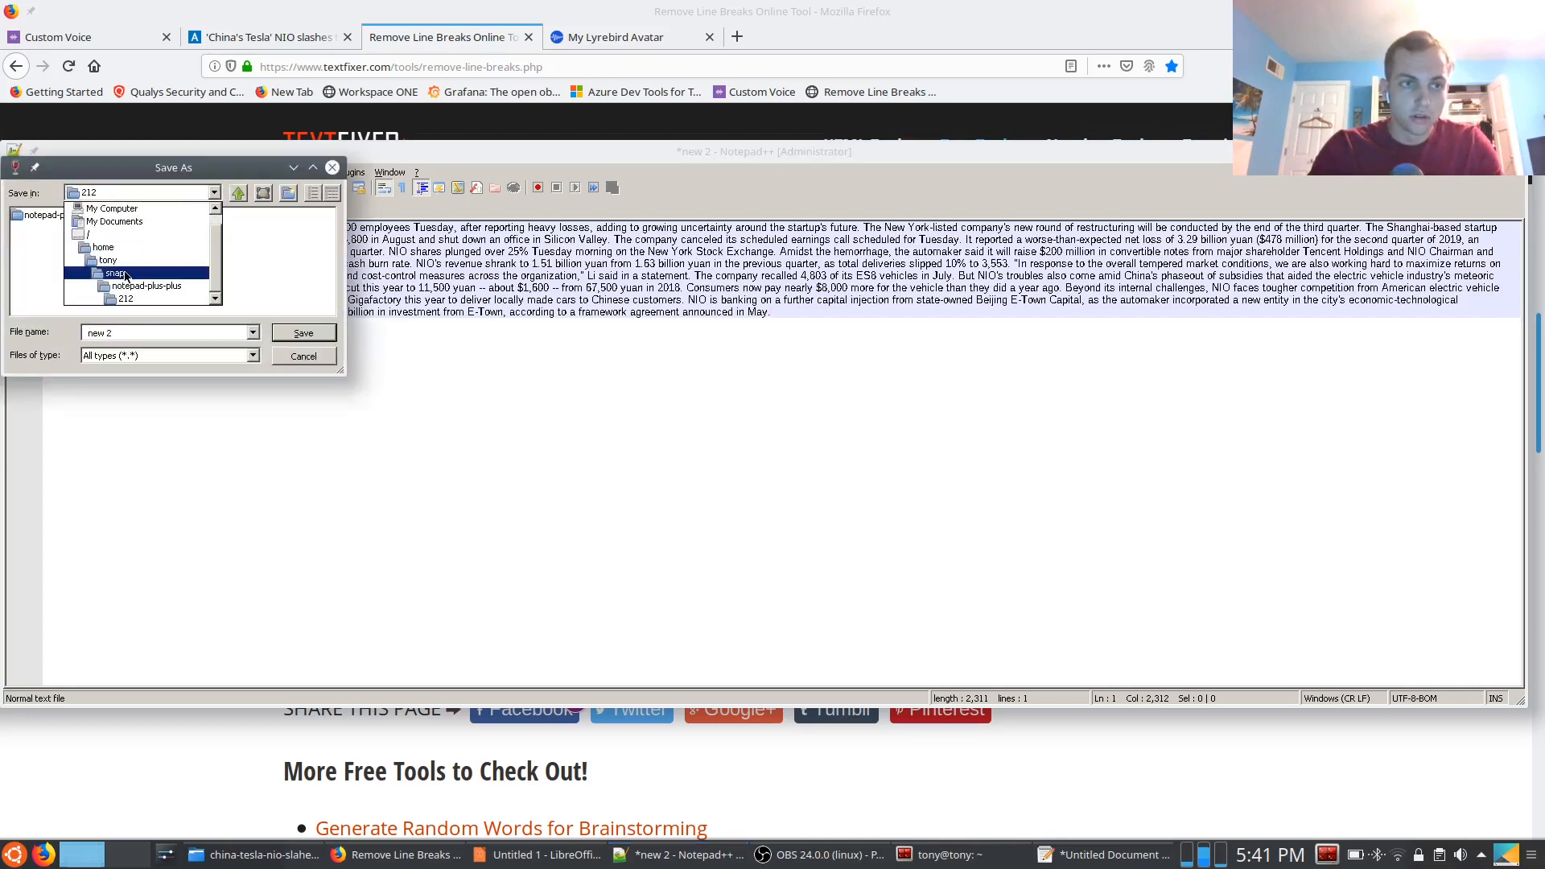
{"action": "left_click", "coordinate": [111, 260]}
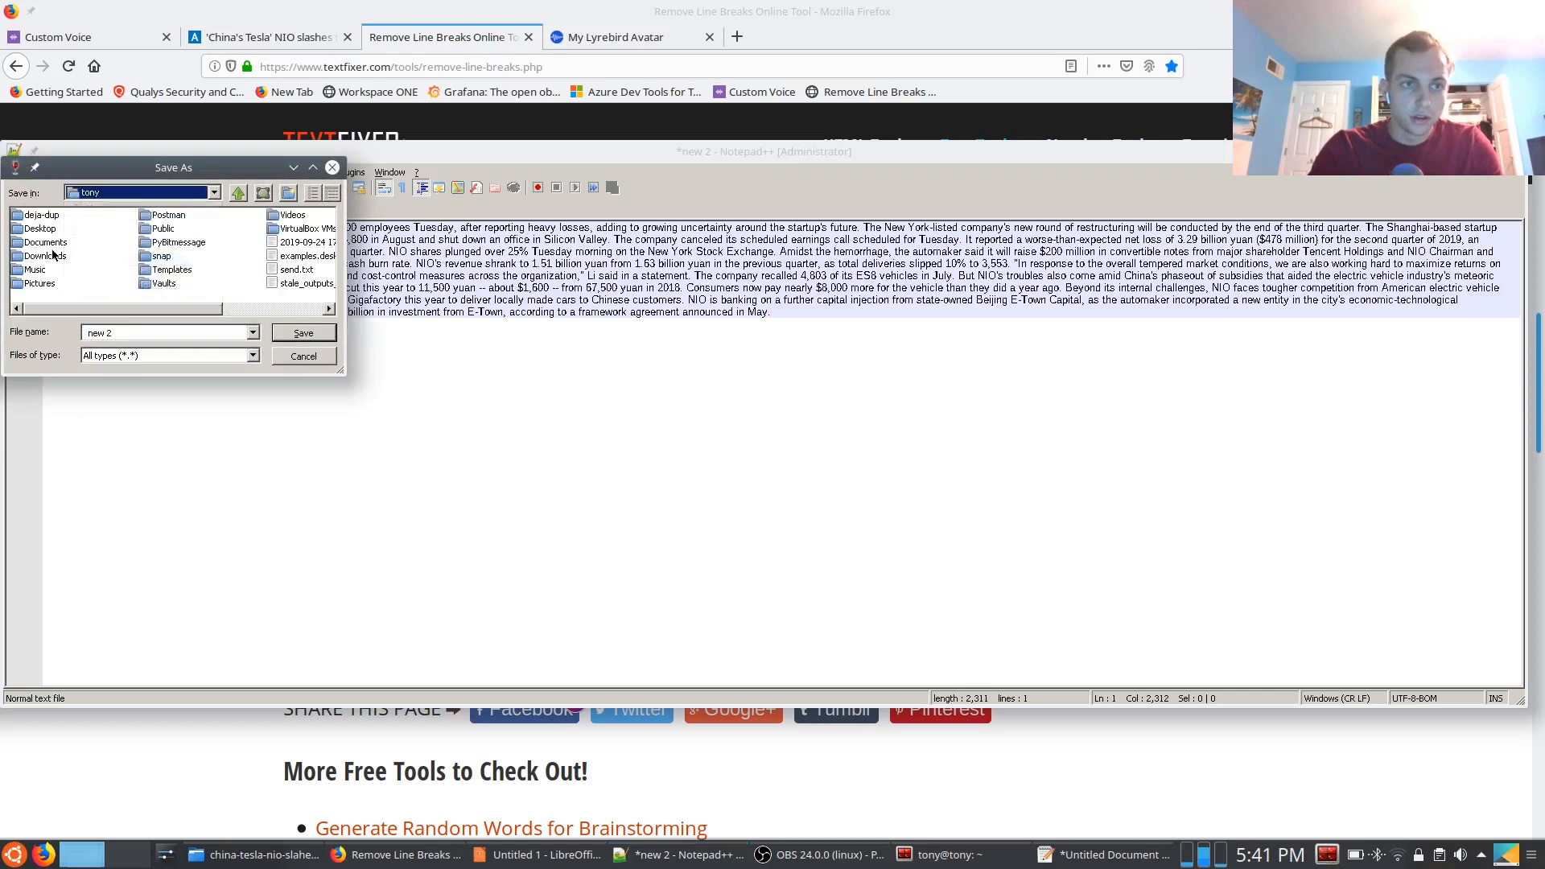
{"action": "left_click", "coordinate": [50, 251]}
{"action": "double_click", "coordinate": [50, 243]}
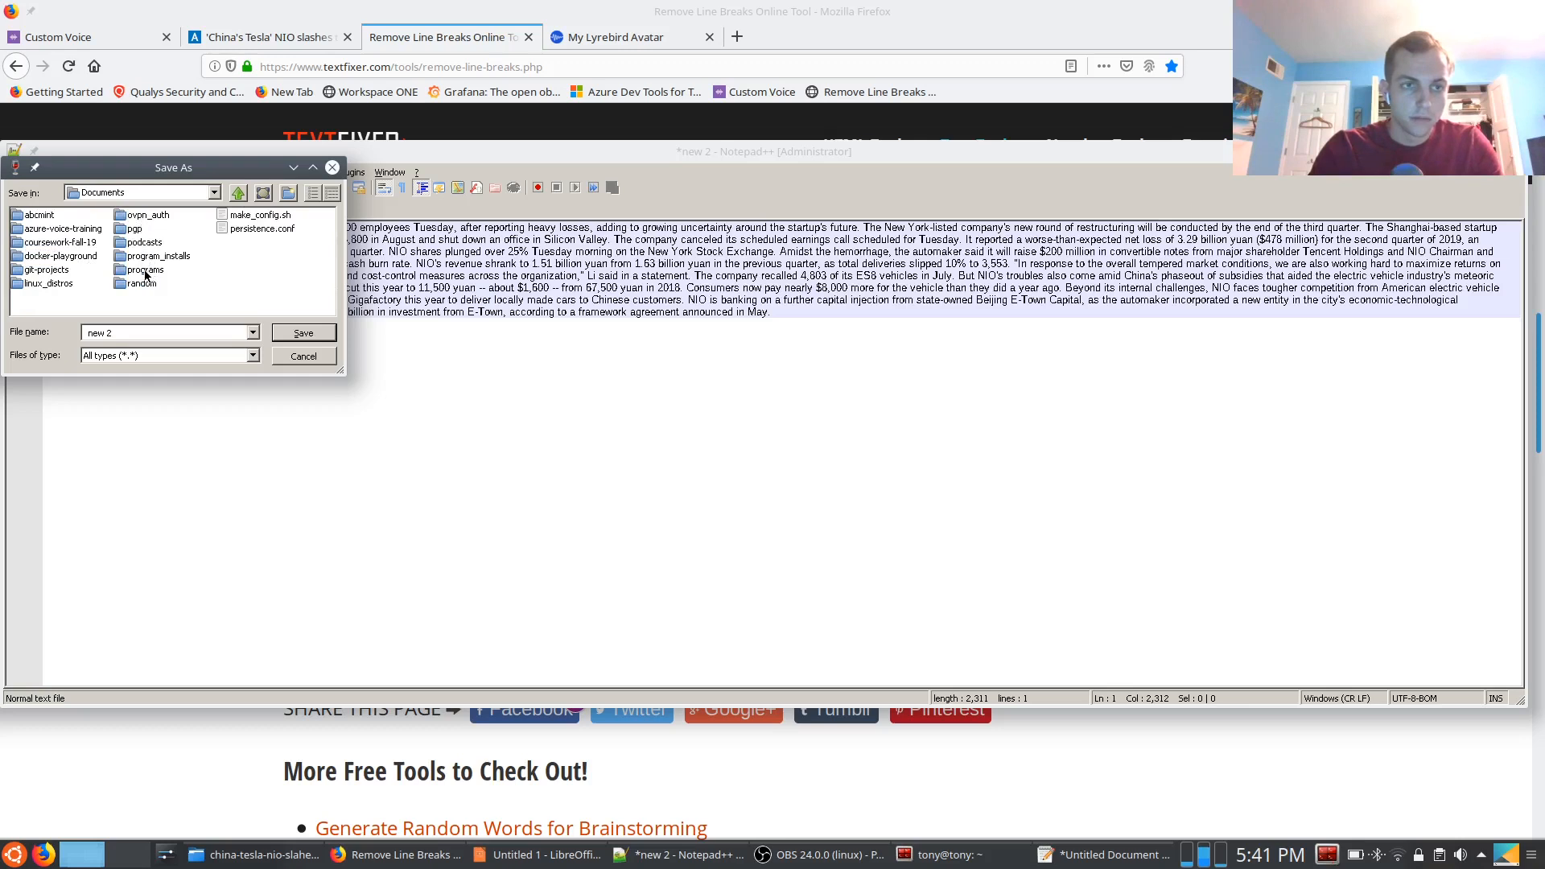
{"action": "double_click", "coordinate": [46, 230]}
{"action": "double_click", "coordinate": [50, 230]}
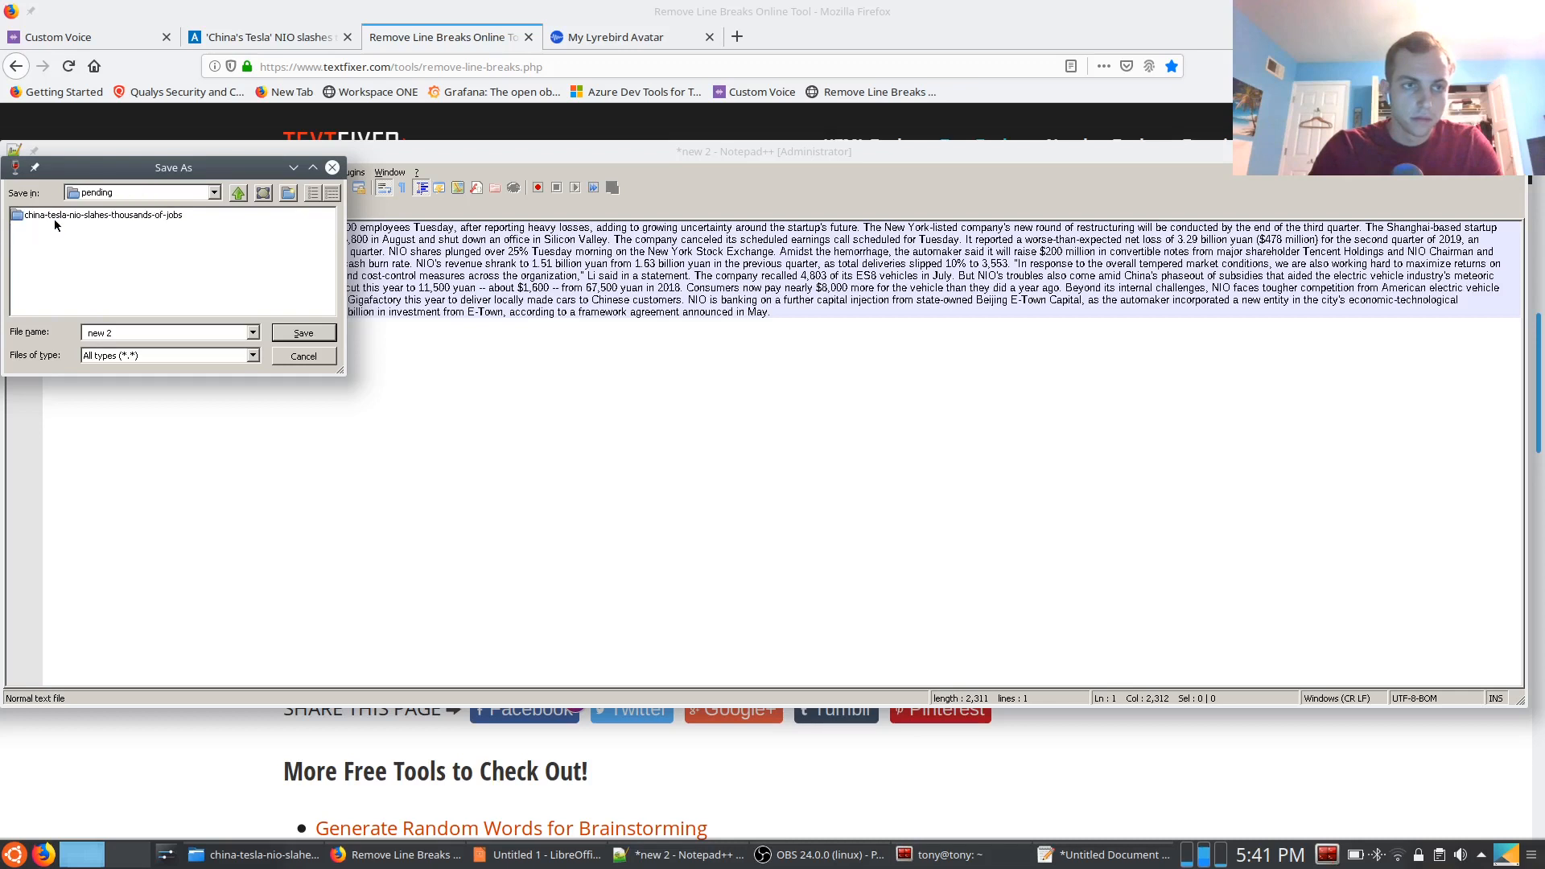
{"action": "double_click", "coordinate": [56, 215]}
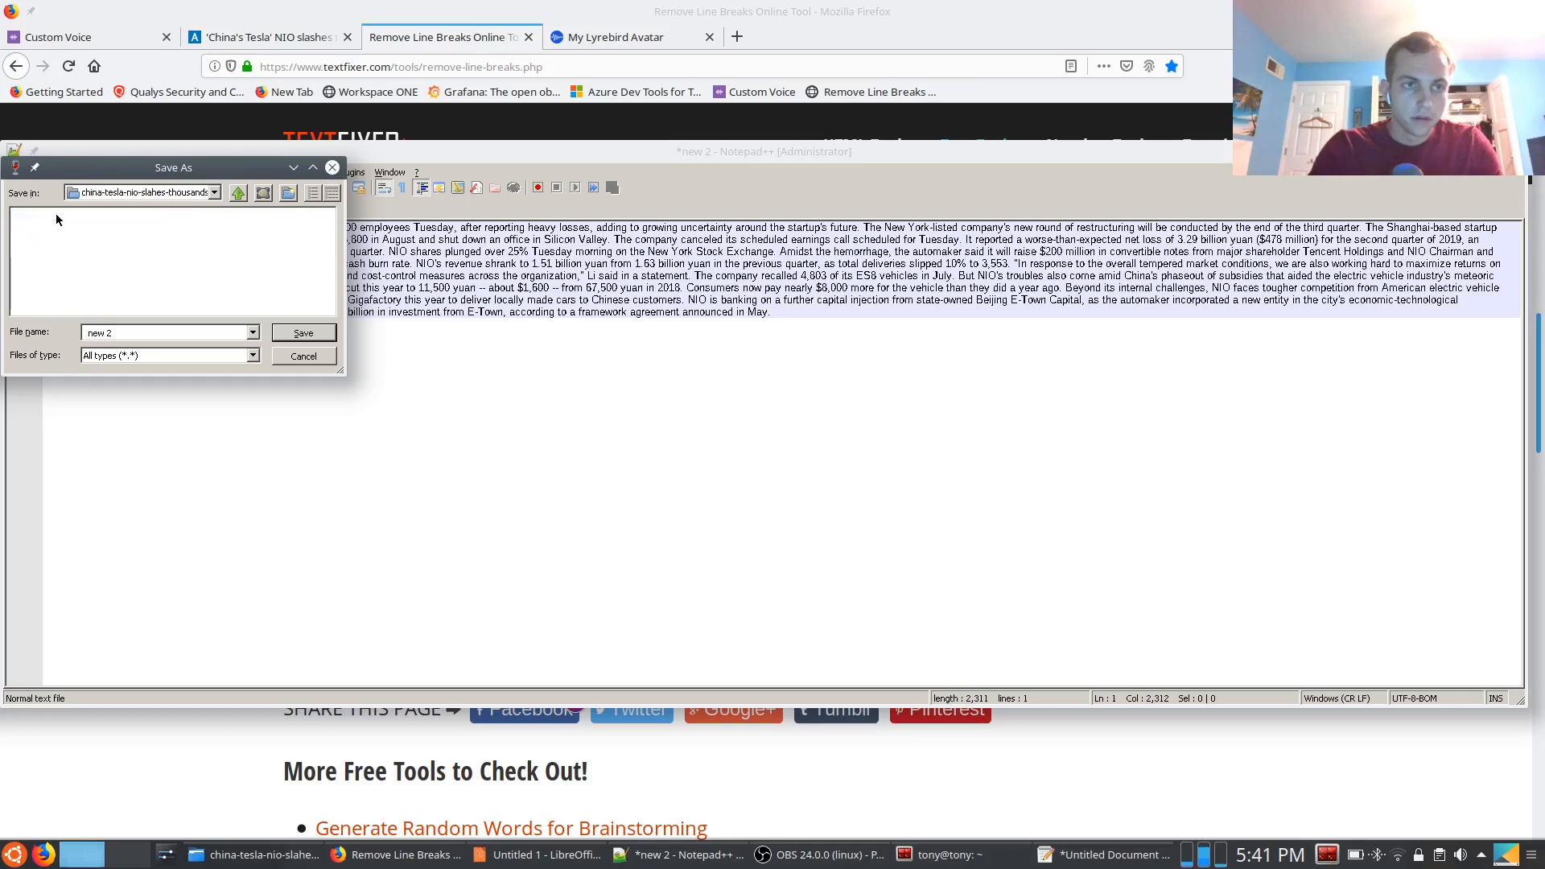
{"action": "left_click_drag", "start_coordinate": [145, 337], "coordinate": [43, 329]}
{"action": "key", "text": "Delete"}
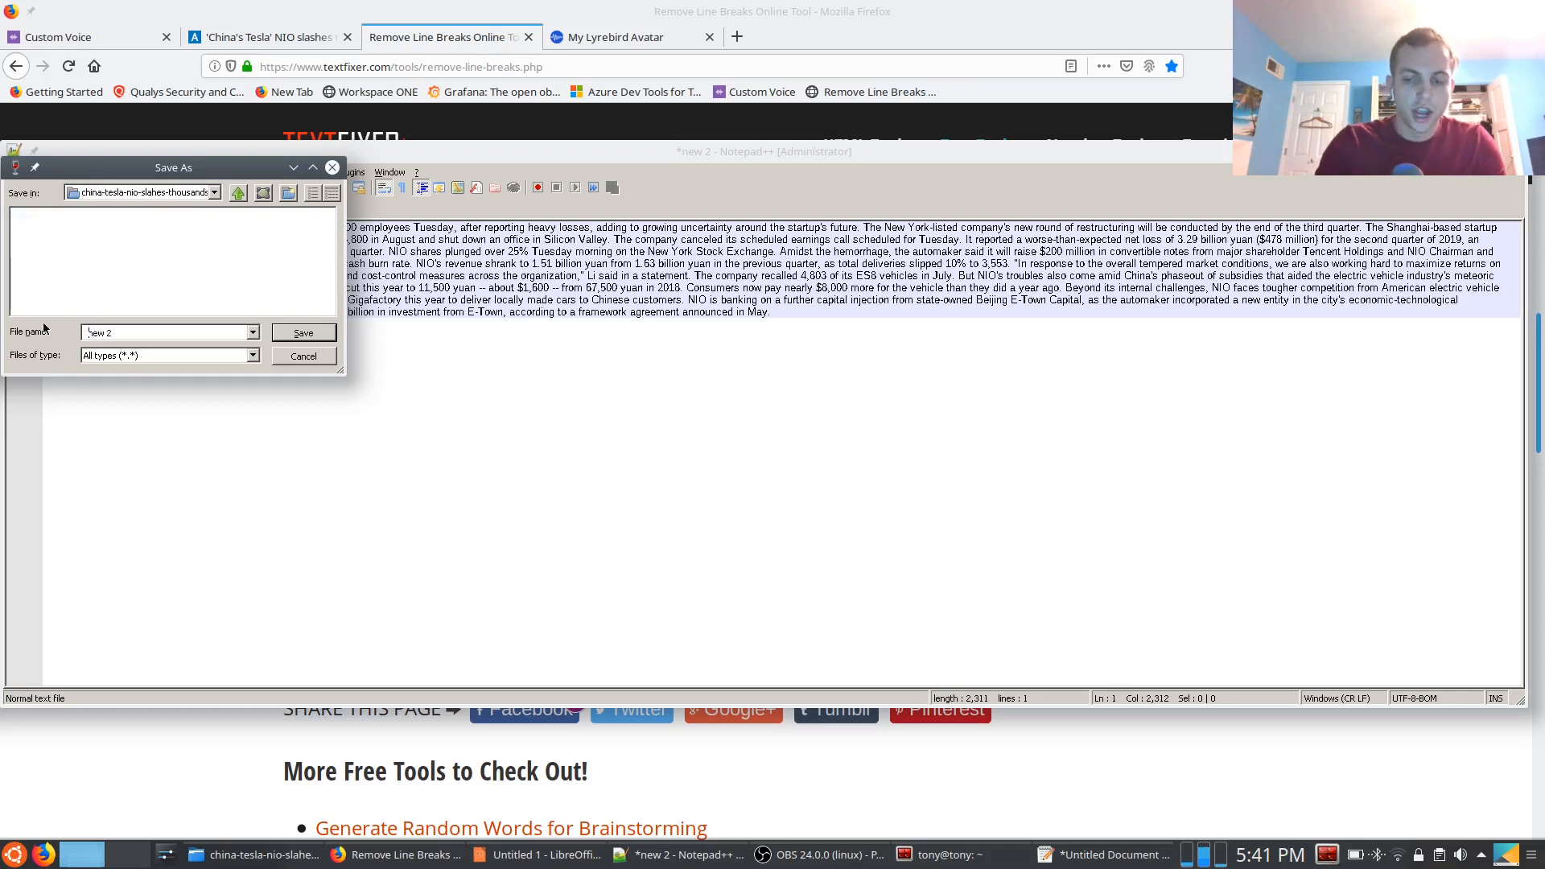
{"action": "type", "text": "china-tesla.txt"}
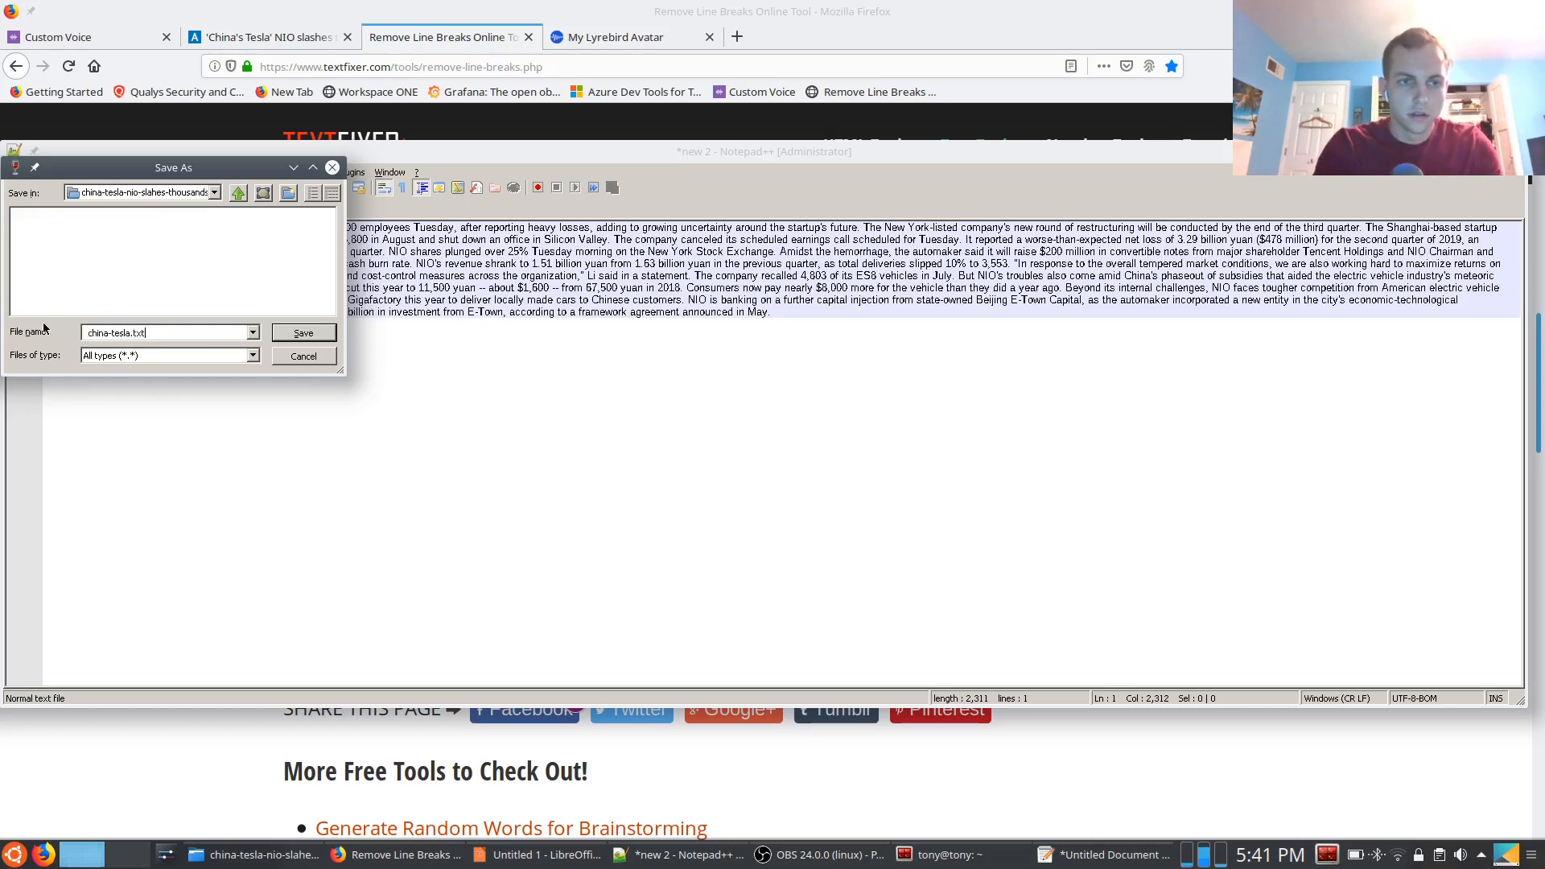
{"action": "key", "text": "Return"}
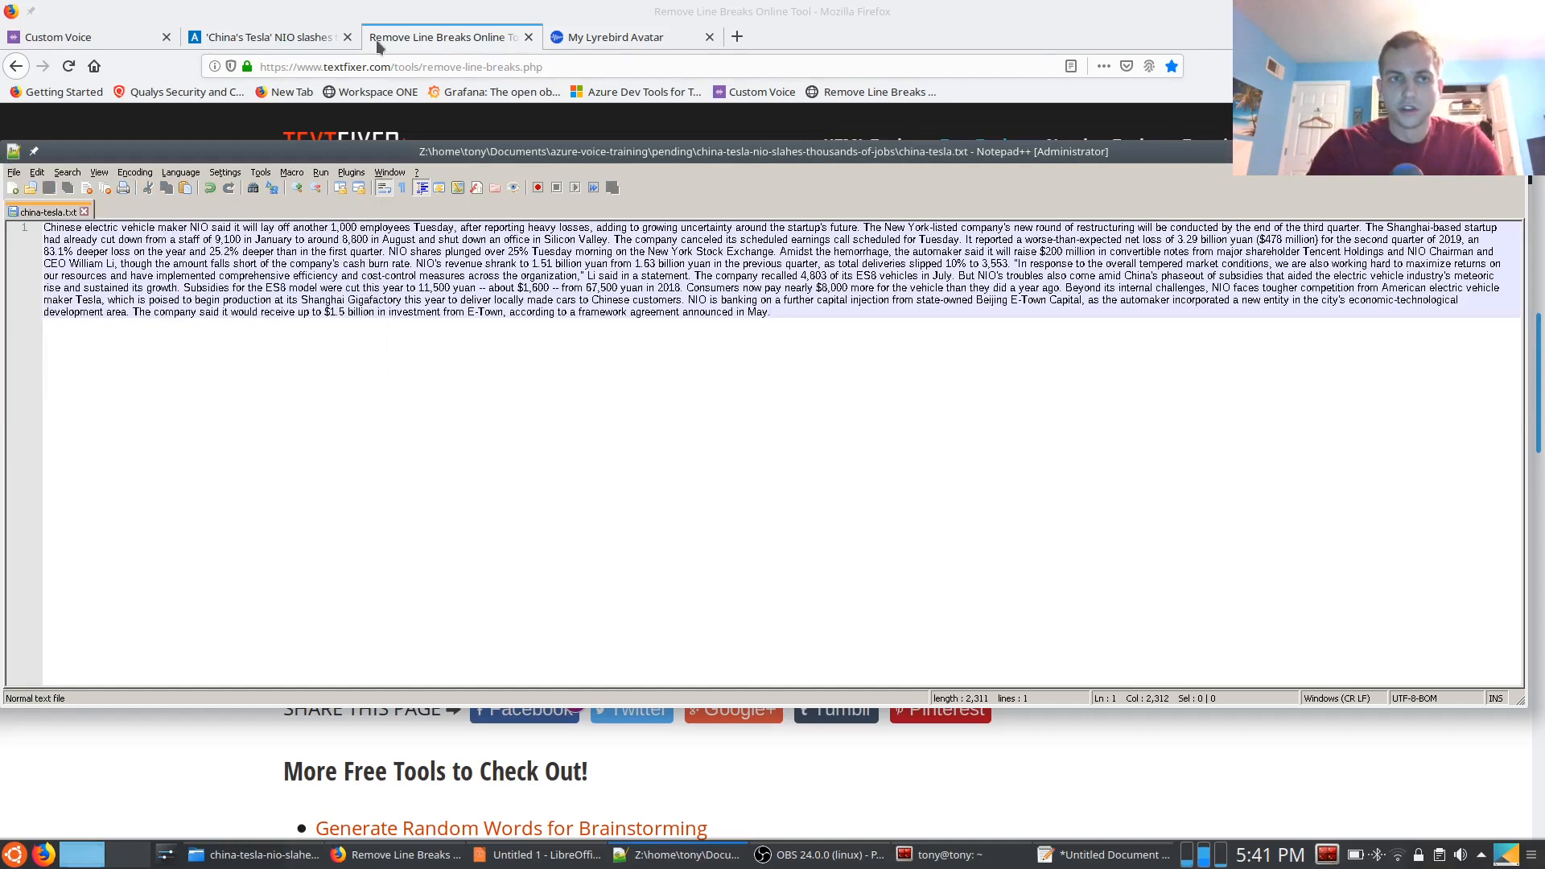
Save the Nikkei article as a complete web page in Documents/azure-voice-training/pending/china-tesla-nio-slahes-thousands-of-jobs, keeping the suggested name
{"action": "left_click", "coordinate": [257, 37]}
{"action": "right_click", "coordinate": [158, 351]}
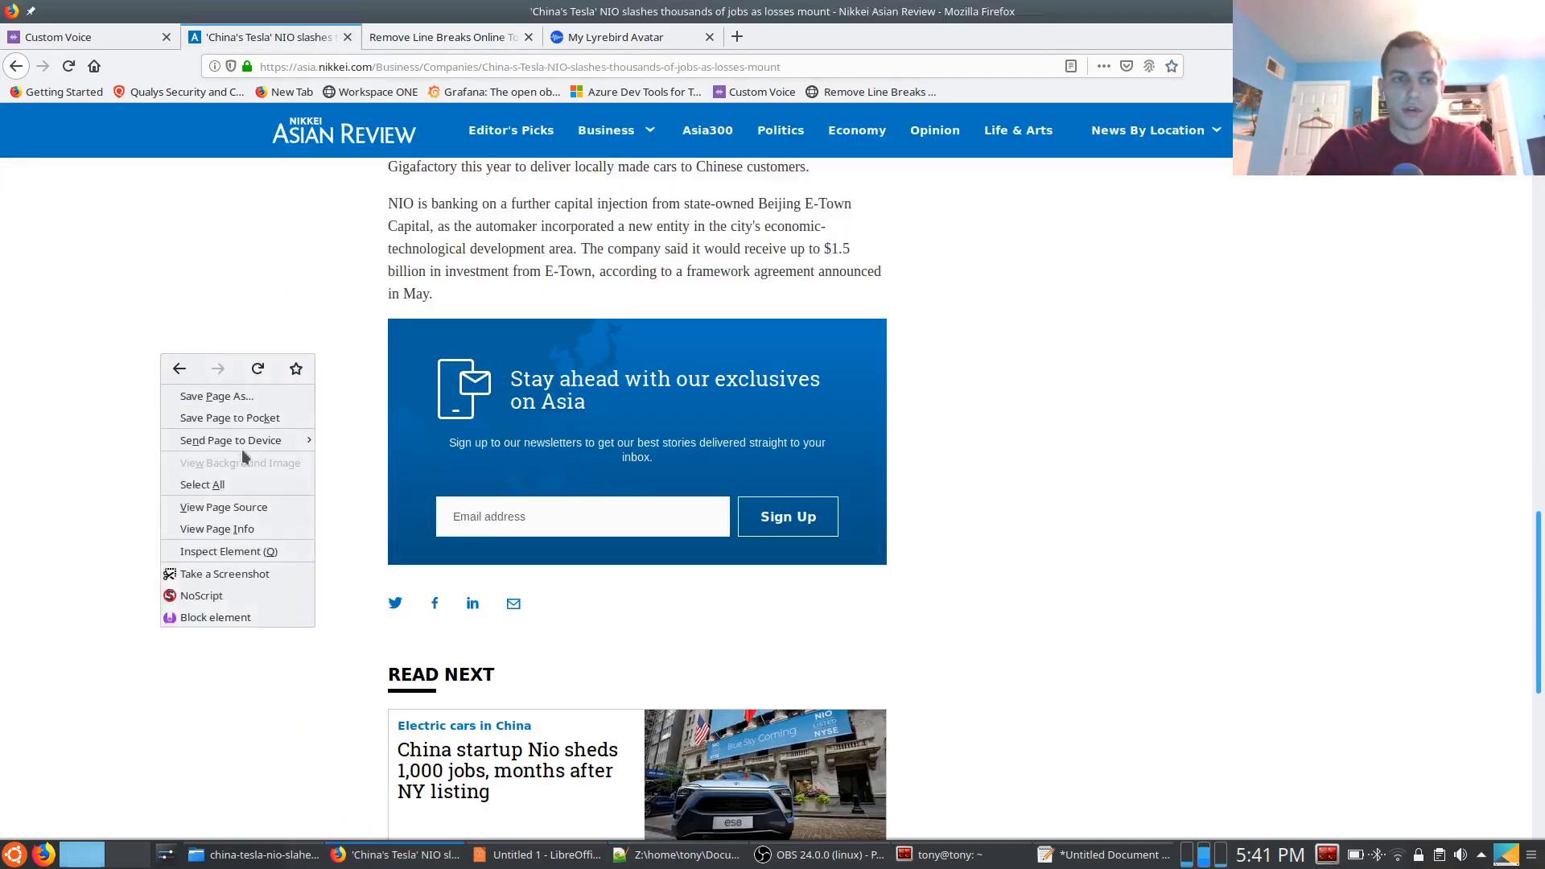
{"action": "left_click", "coordinate": [253, 399]}
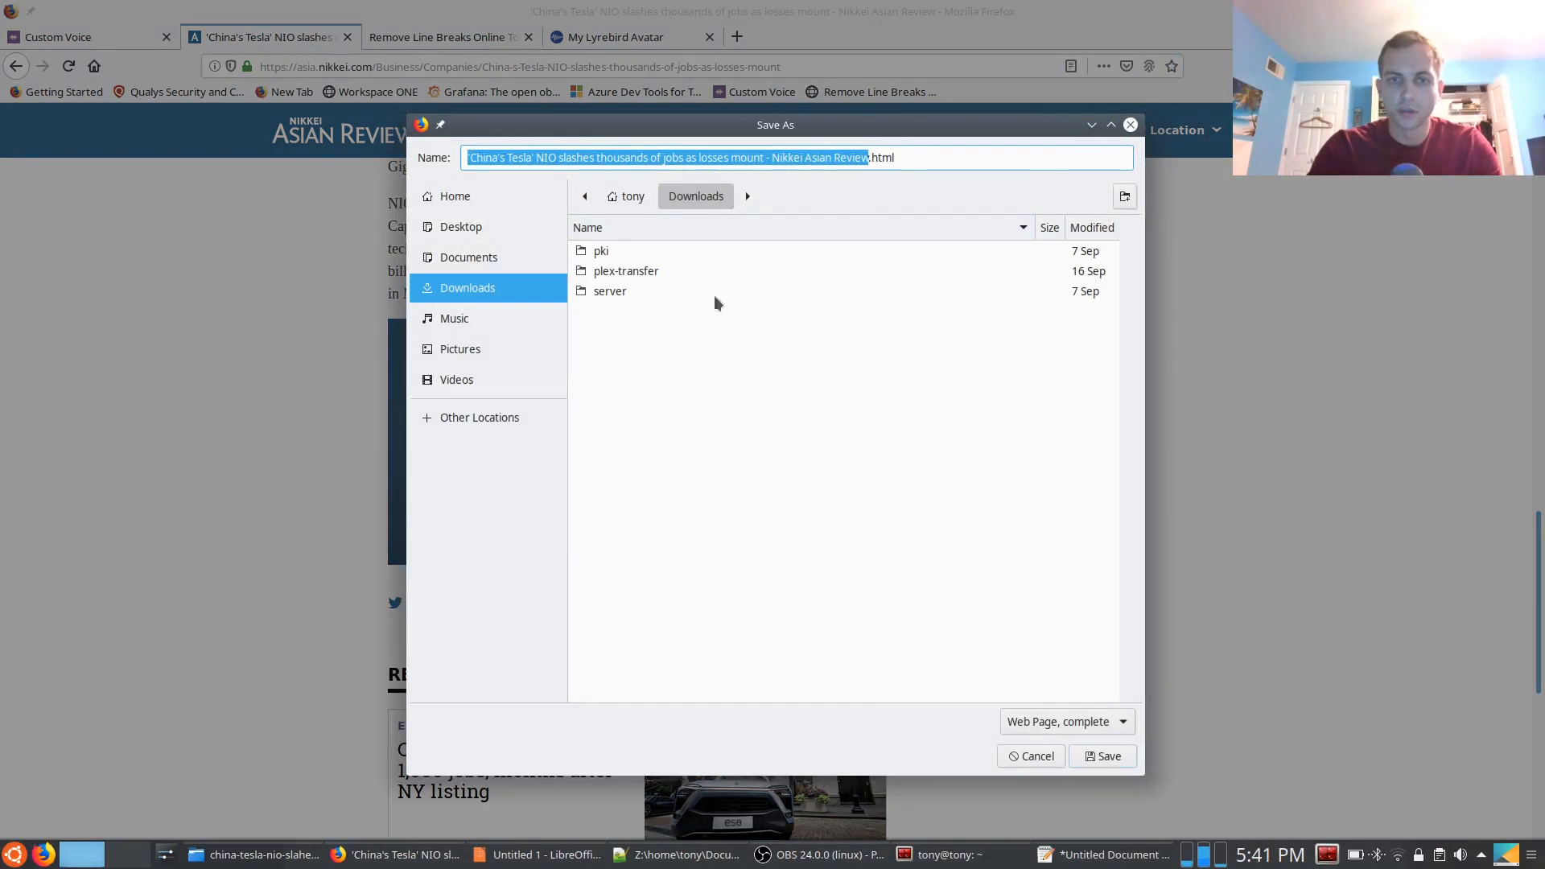
{"action": "left_click", "coordinate": [497, 259]}
{"action": "double_click", "coordinate": [636, 271]}
{"action": "double_click", "coordinate": [639, 273]}
{"action": "double_click", "coordinate": [642, 251]}
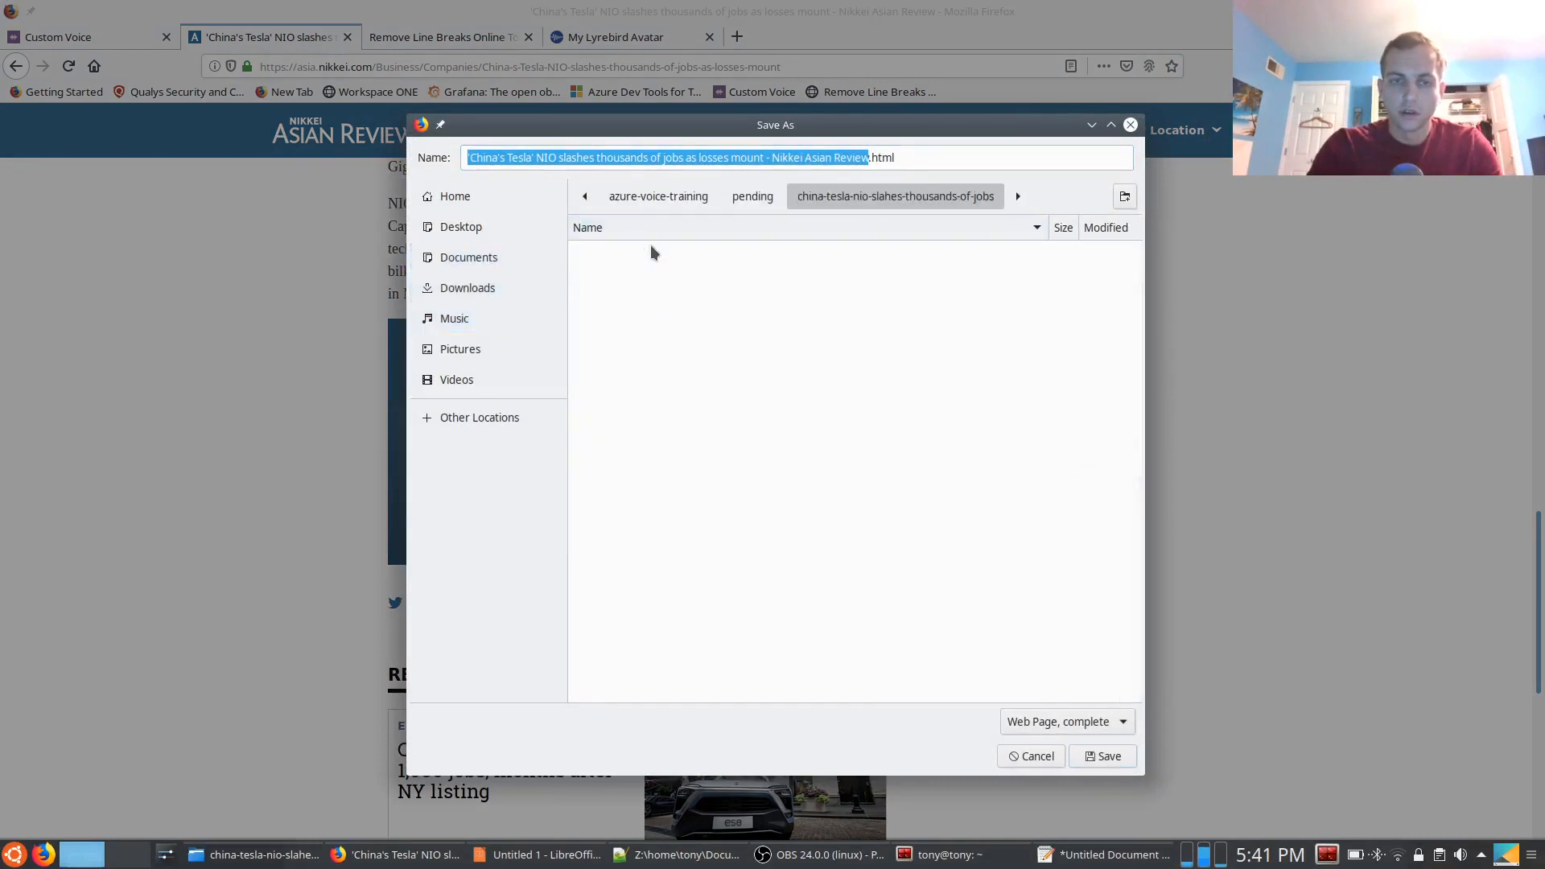
{"action": "left_click", "coordinate": [1101, 755]}
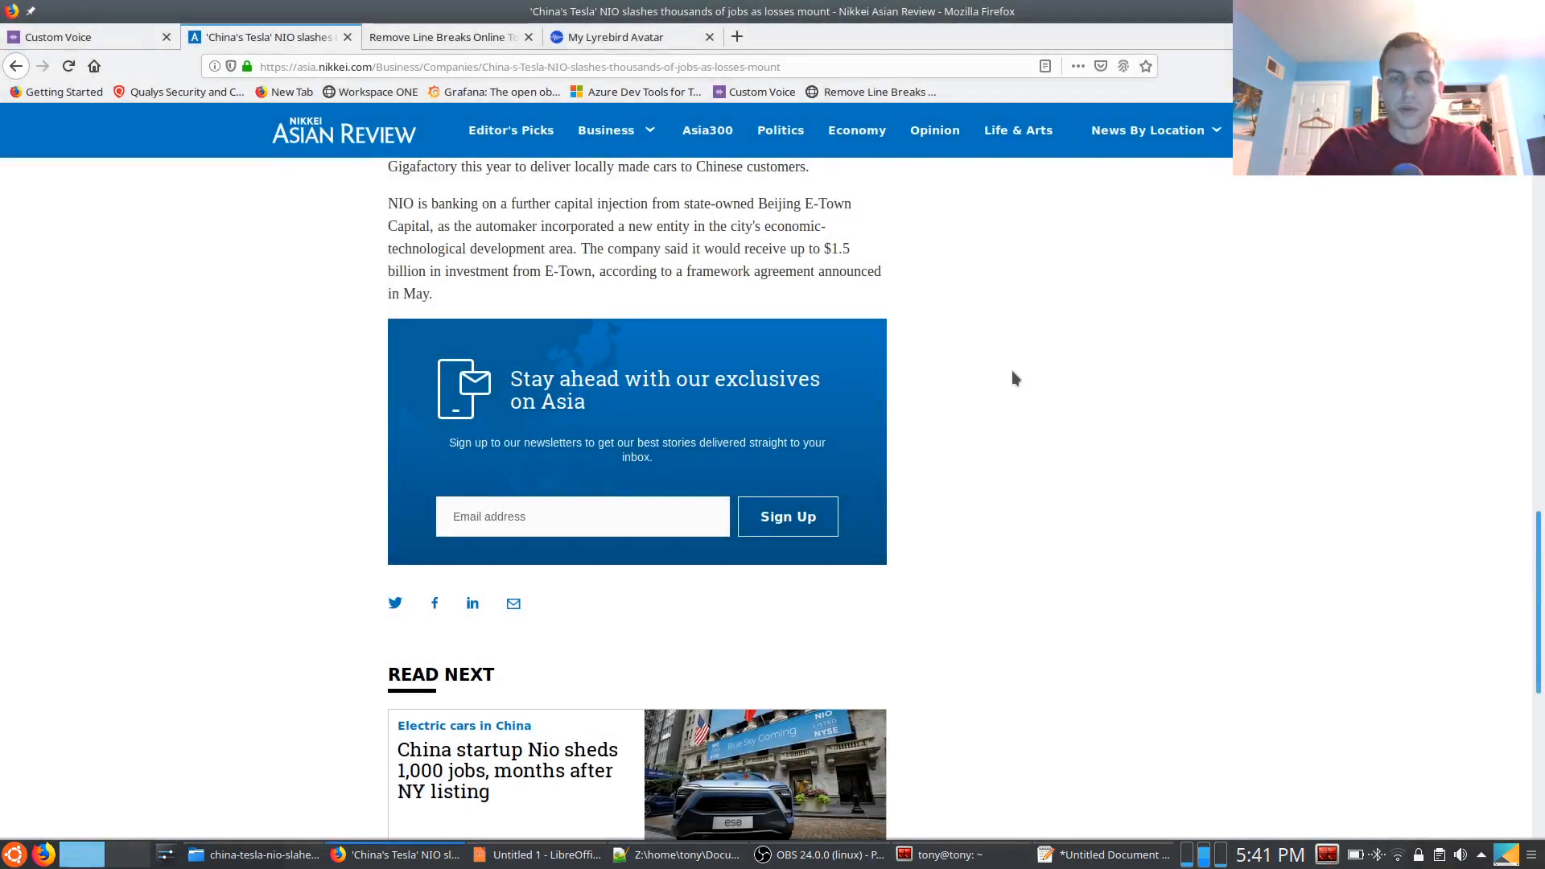
Compare the single-line script in Notepad++ with the original paragraphs of the Nikkei article in Firefox
{"action": "scroll", "coordinate": [1012, 375], "scroll_direction": "up", "scroll_amount": 6}
{"action": "left_click", "coordinate": [697, 860]}
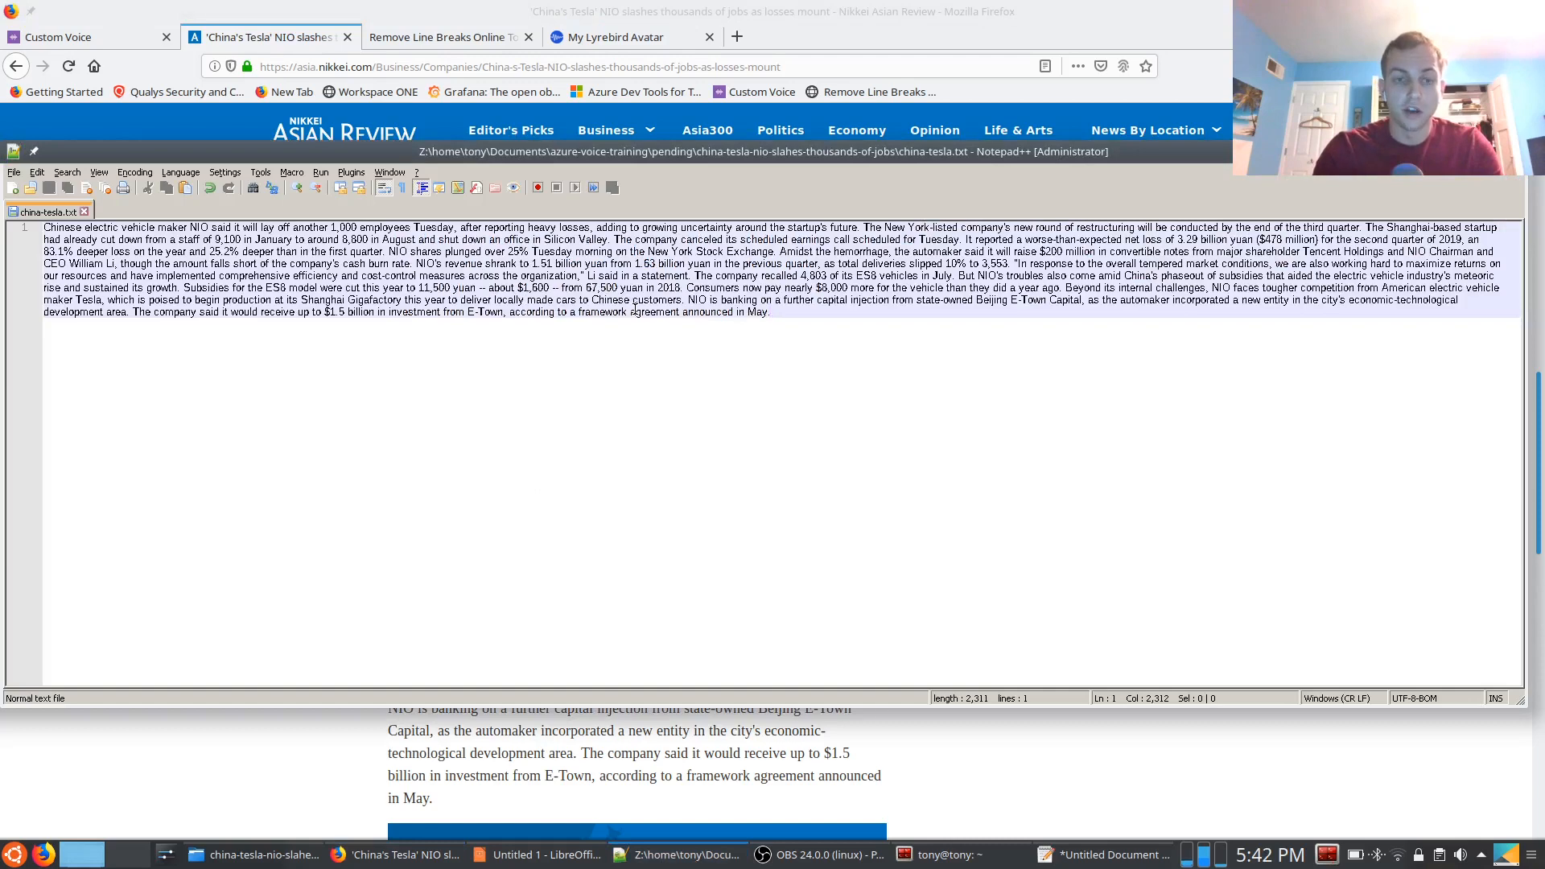
{"action": "left_click", "coordinate": [315, 780]}
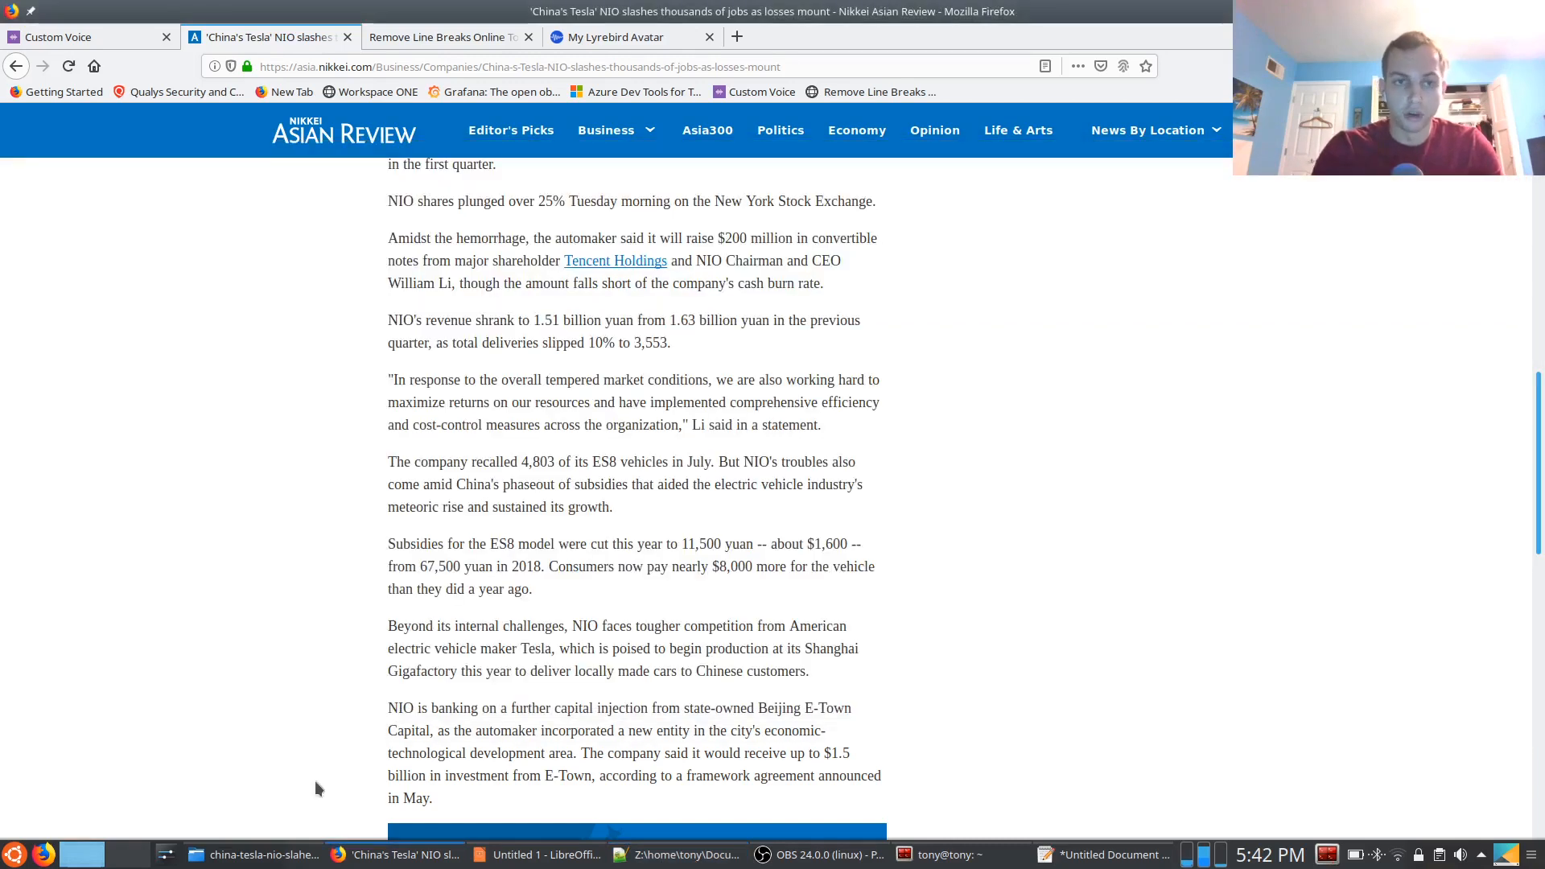
{"action": "scroll", "coordinate": [315, 783], "scroll_direction": "up", "scroll_amount": 6}
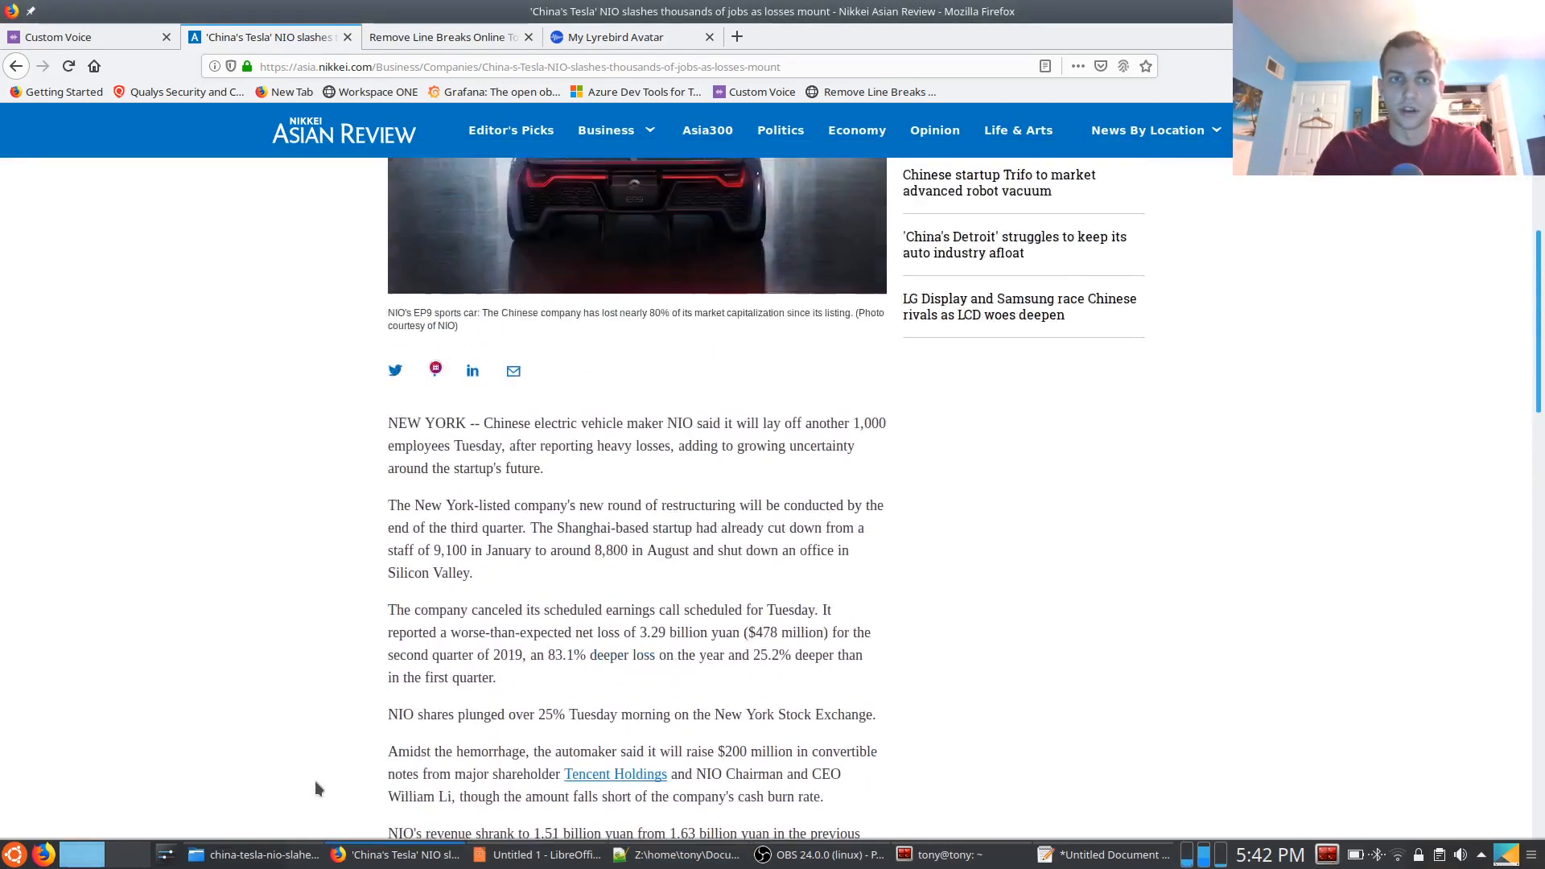
{"action": "scroll", "coordinate": [316, 789], "scroll_direction": "up", "scroll_amount": 4}
{"action": "scroll", "coordinate": [316, 788], "scroll_direction": "down", "scroll_amount": 2}
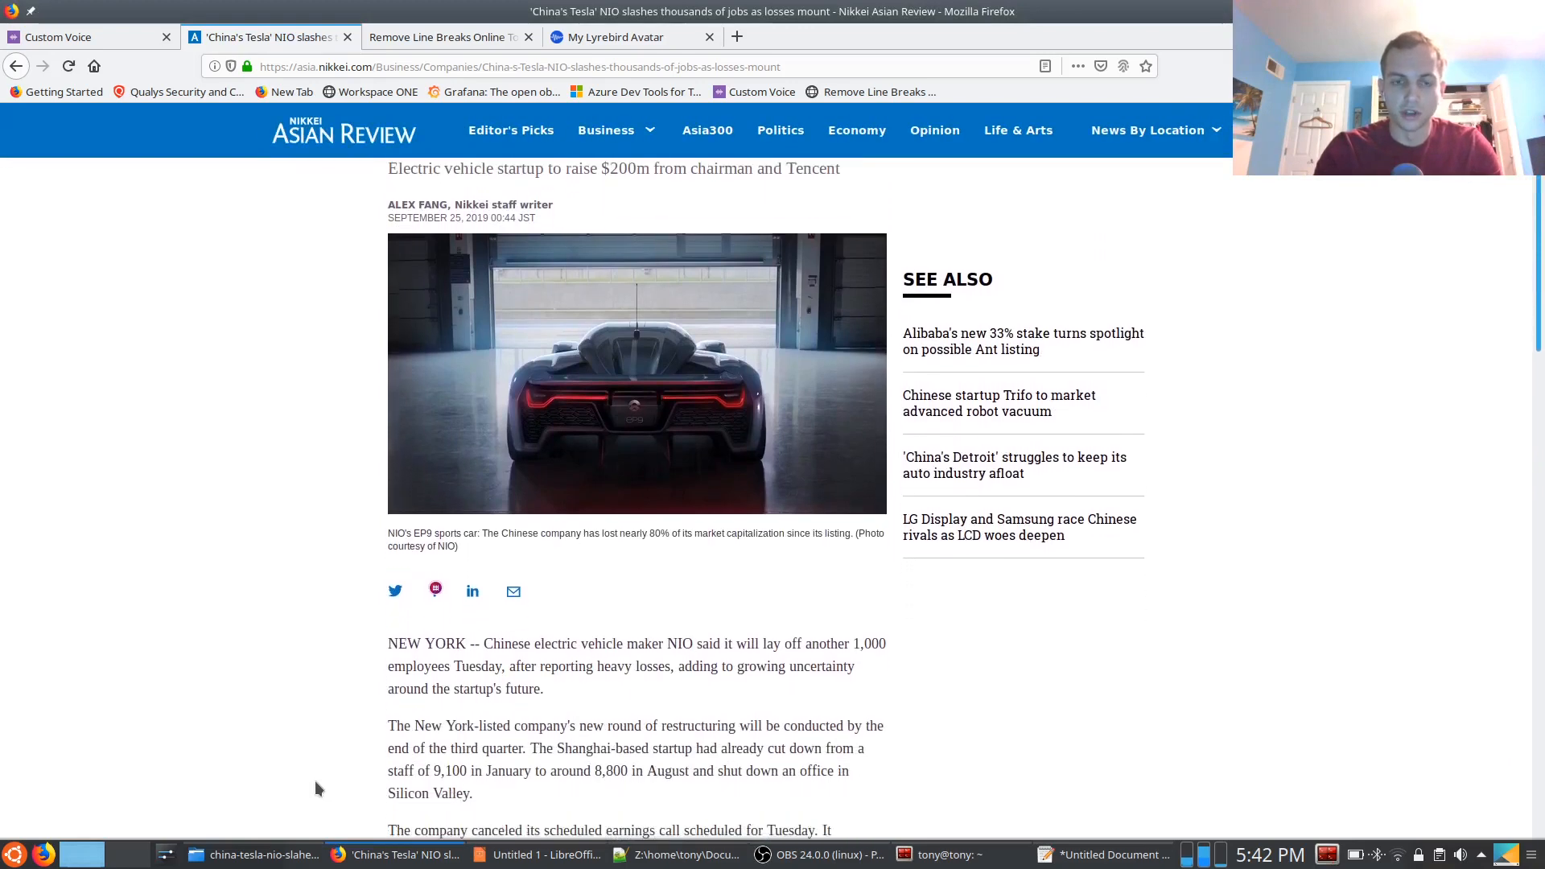
{"action": "scroll", "coordinate": [315, 785], "scroll_direction": "down", "scroll_amount": 1}
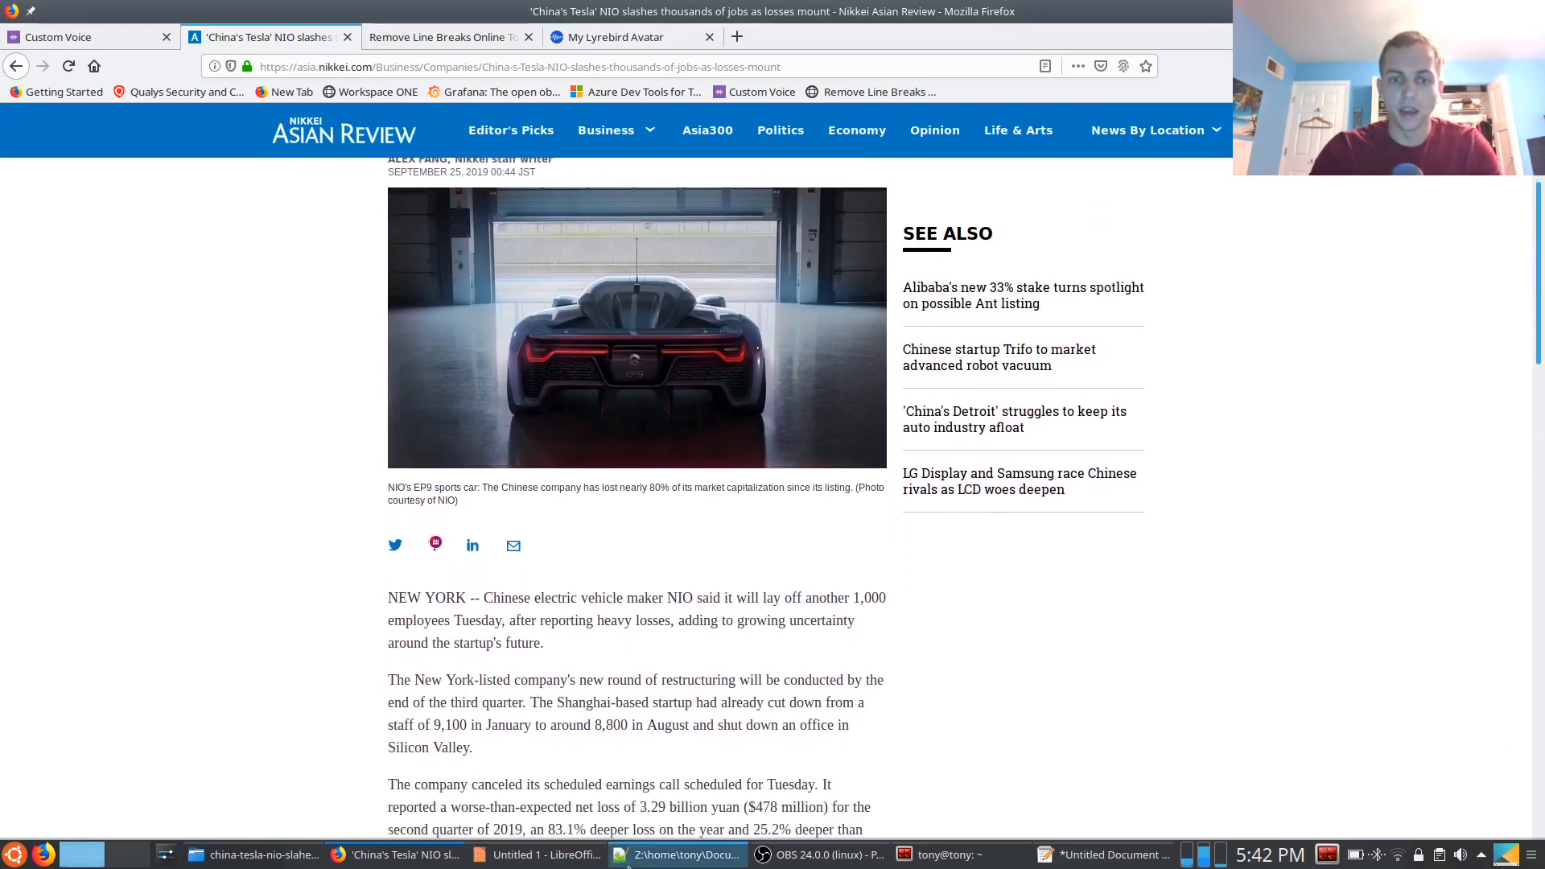
{"action": "left_click", "coordinate": [684, 854]}
{"action": "left_click", "coordinate": [219, 803]}
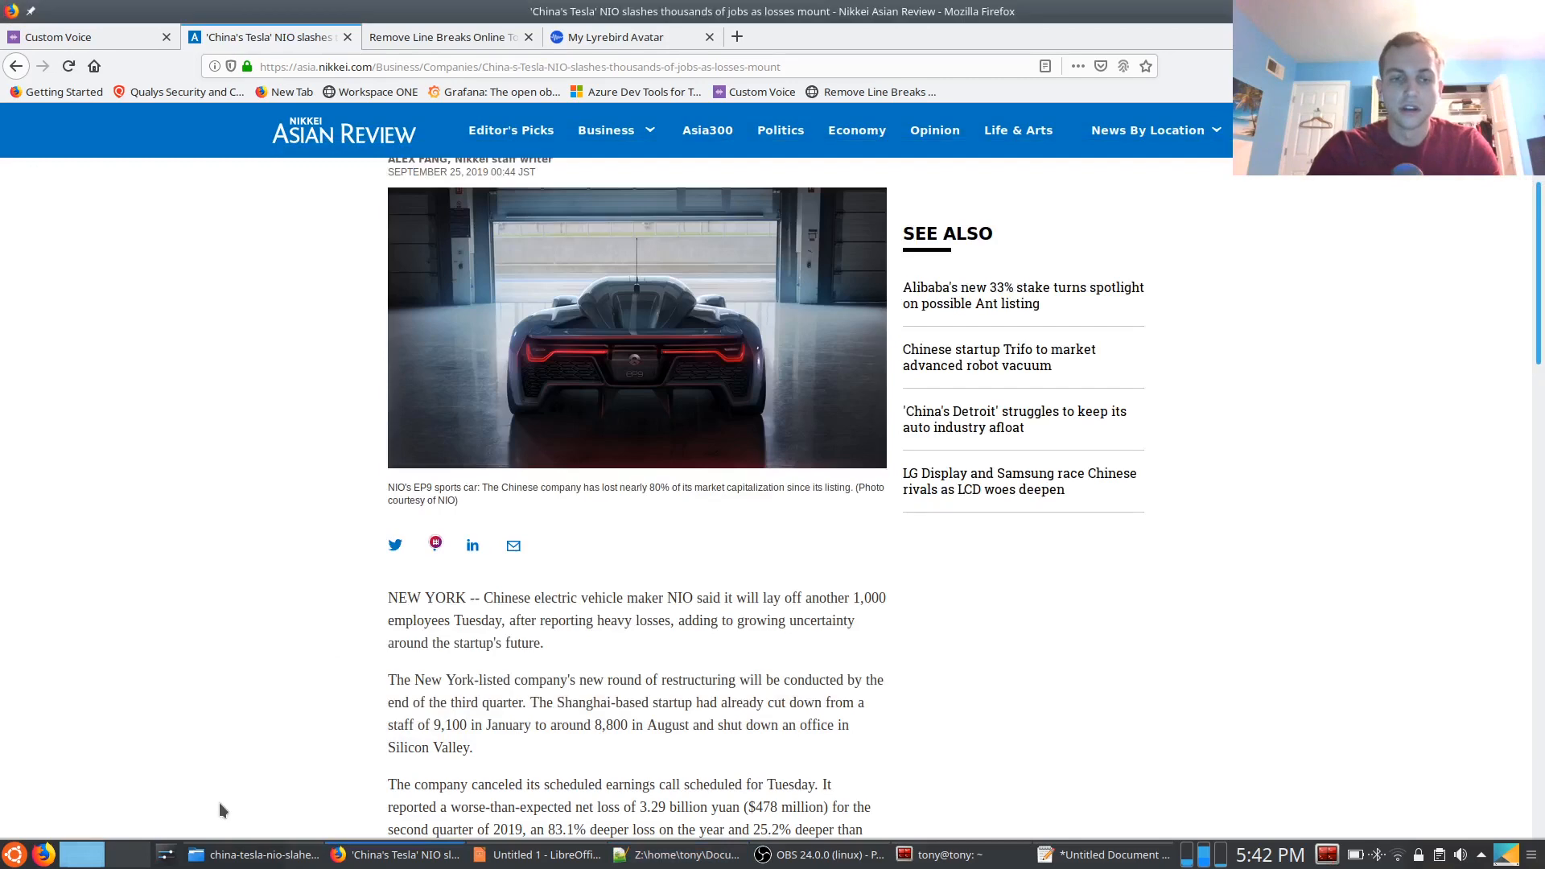
{"action": "scroll", "coordinate": [365, 612], "scroll_direction": "down", "scroll_amount": 3}
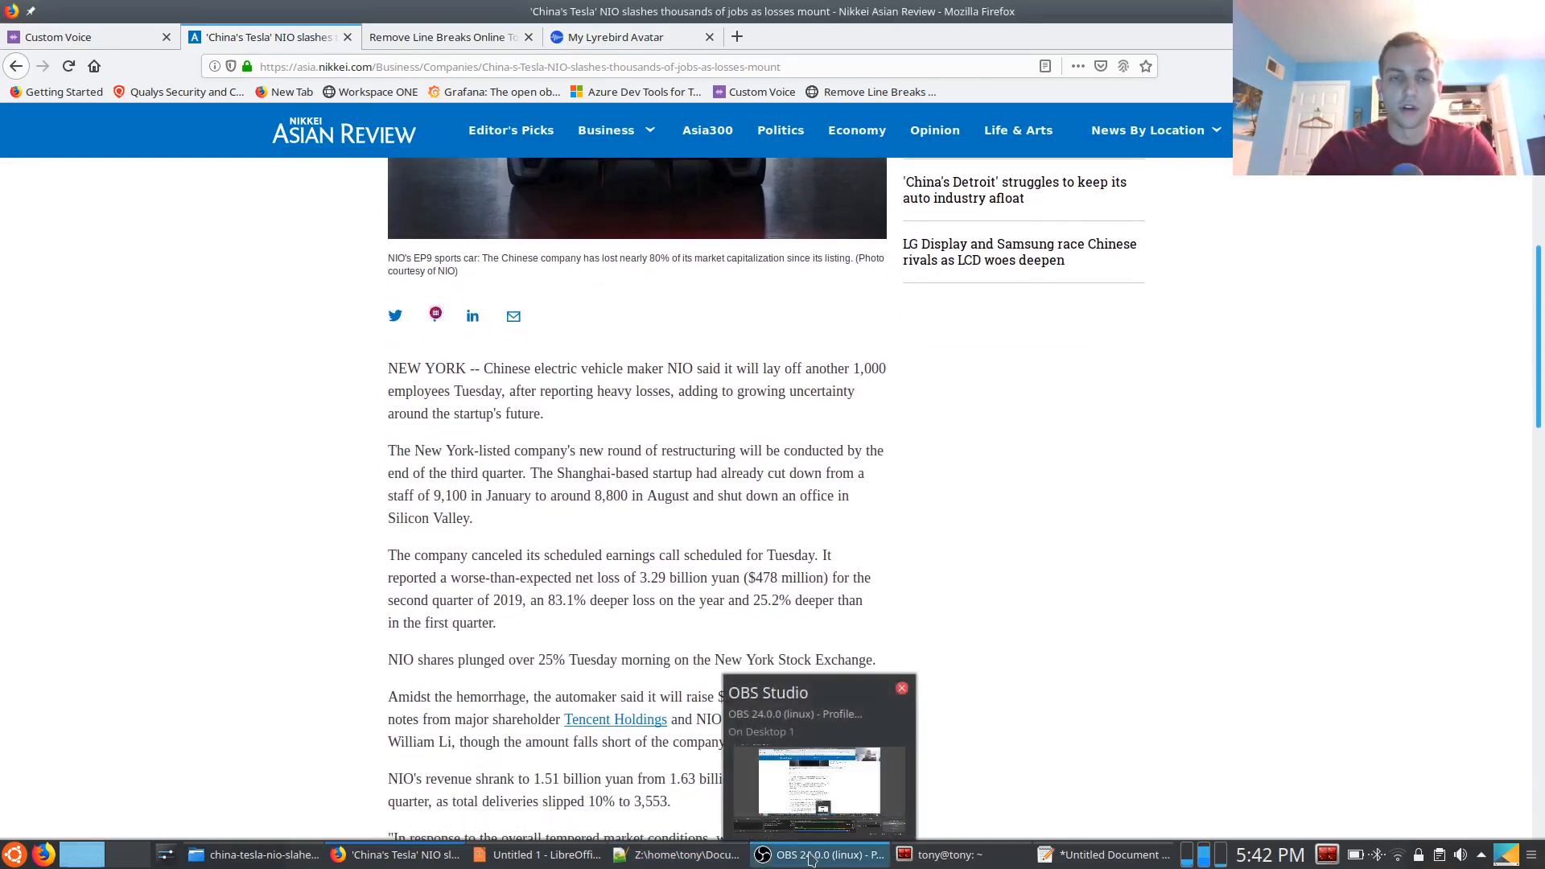
{"action": "left_click", "coordinate": [811, 859]}
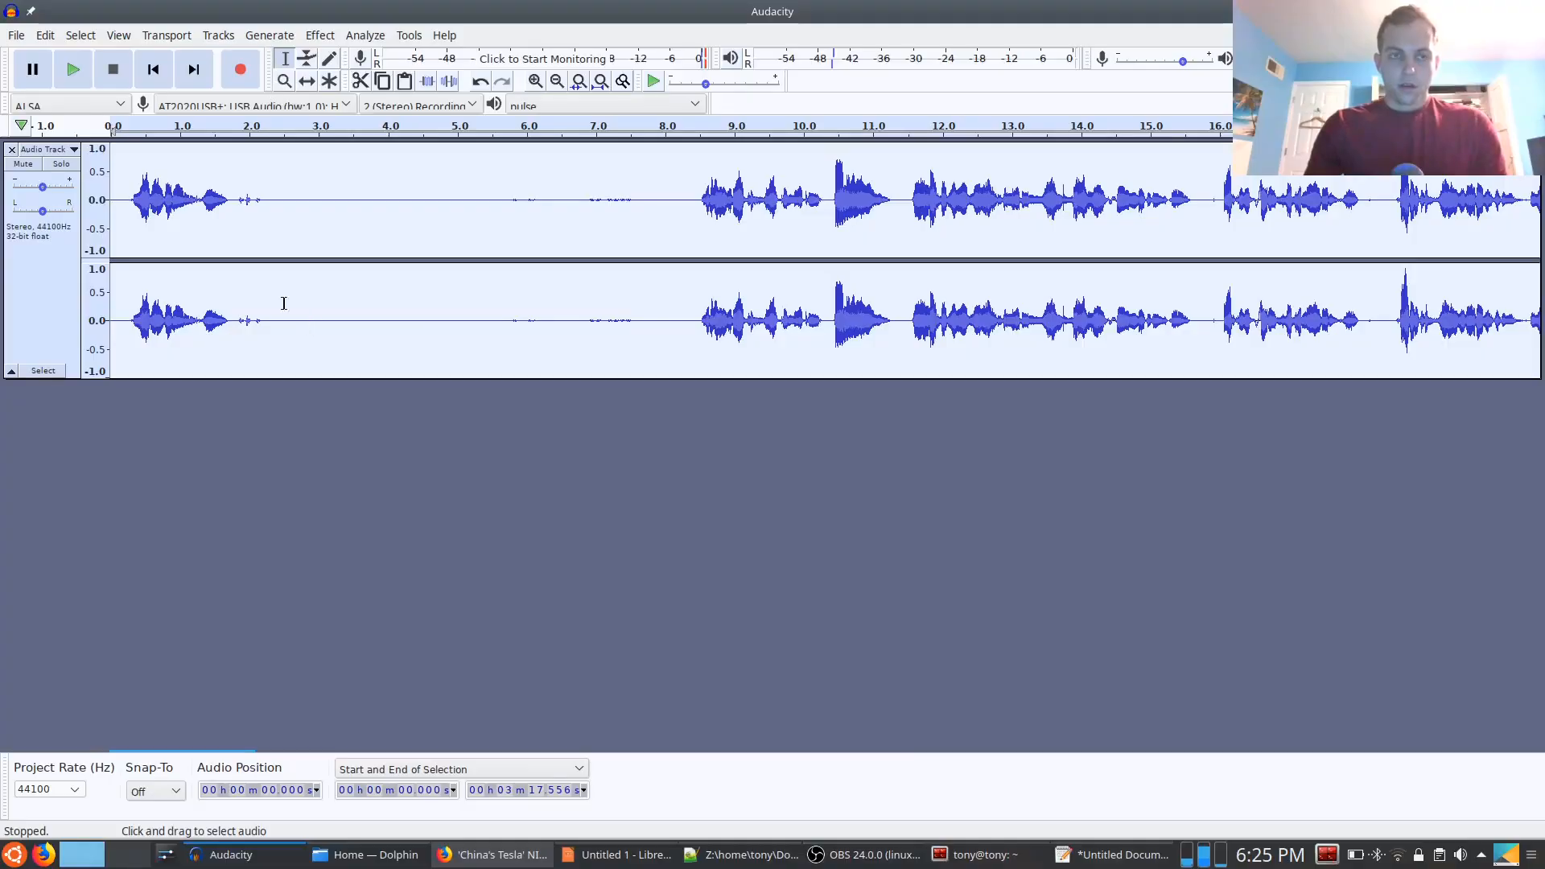
{"action": "left_click", "coordinate": [250, 276]}
{"action": "left_click", "coordinate": [451, 205]}
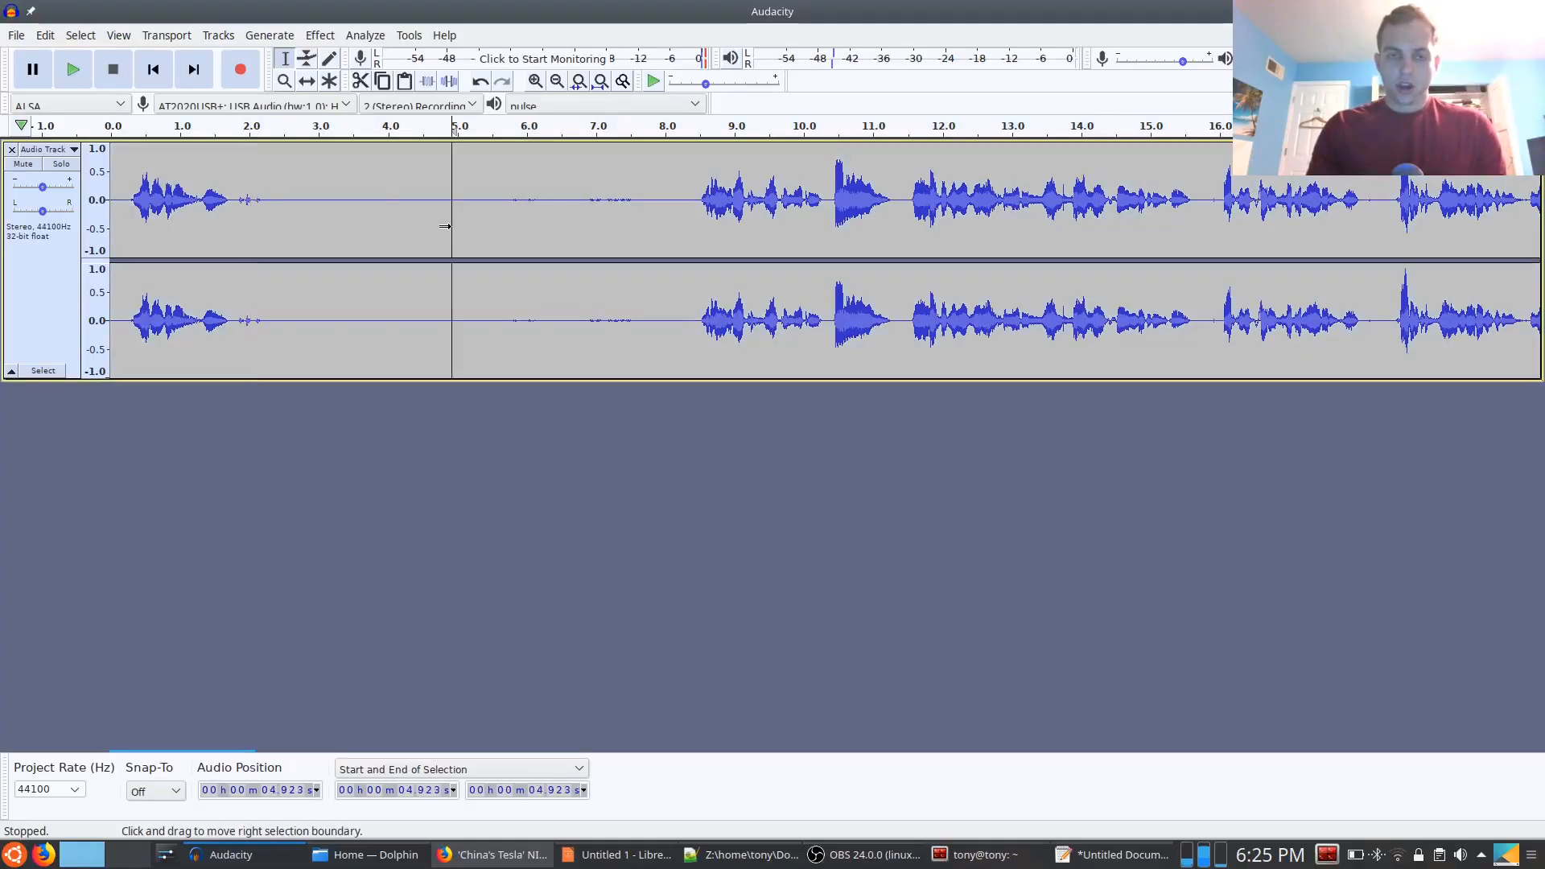
{"action": "left_click", "coordinate": [316, 35]}
{"action": "left_click", "coordinate": [685, 313]}
{"action": "left_click", "coordinate": [641, 297]}
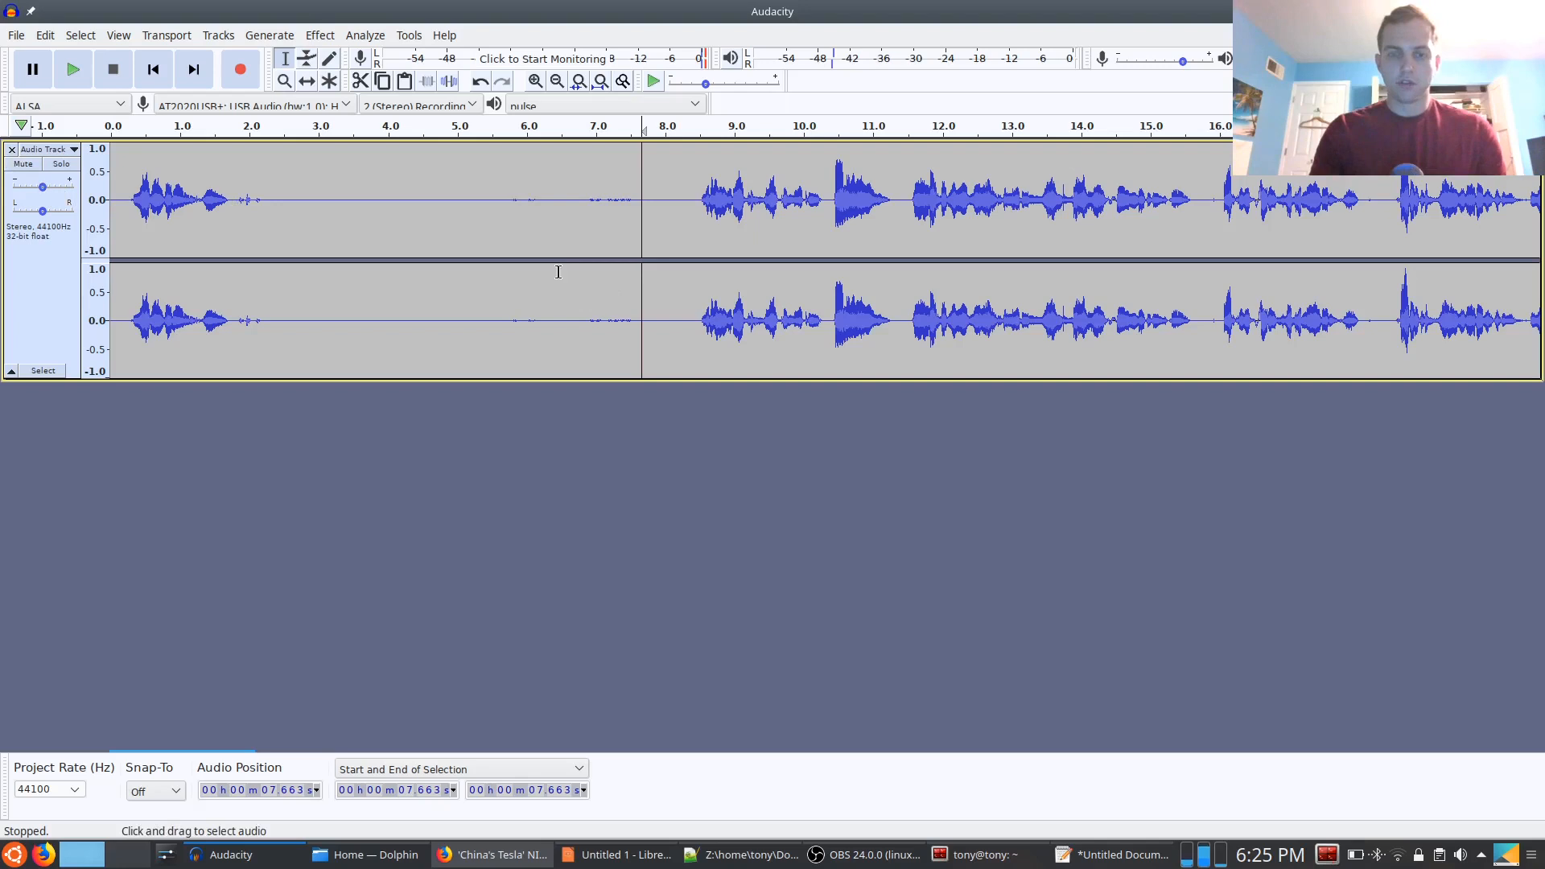
Play the start of the recording in Audacity and delete about the first 2.3 seconds, including the opening sounds
{"action": "left_click", "coordinate": [123, 196]}
{"action": "key", "text": "space"}
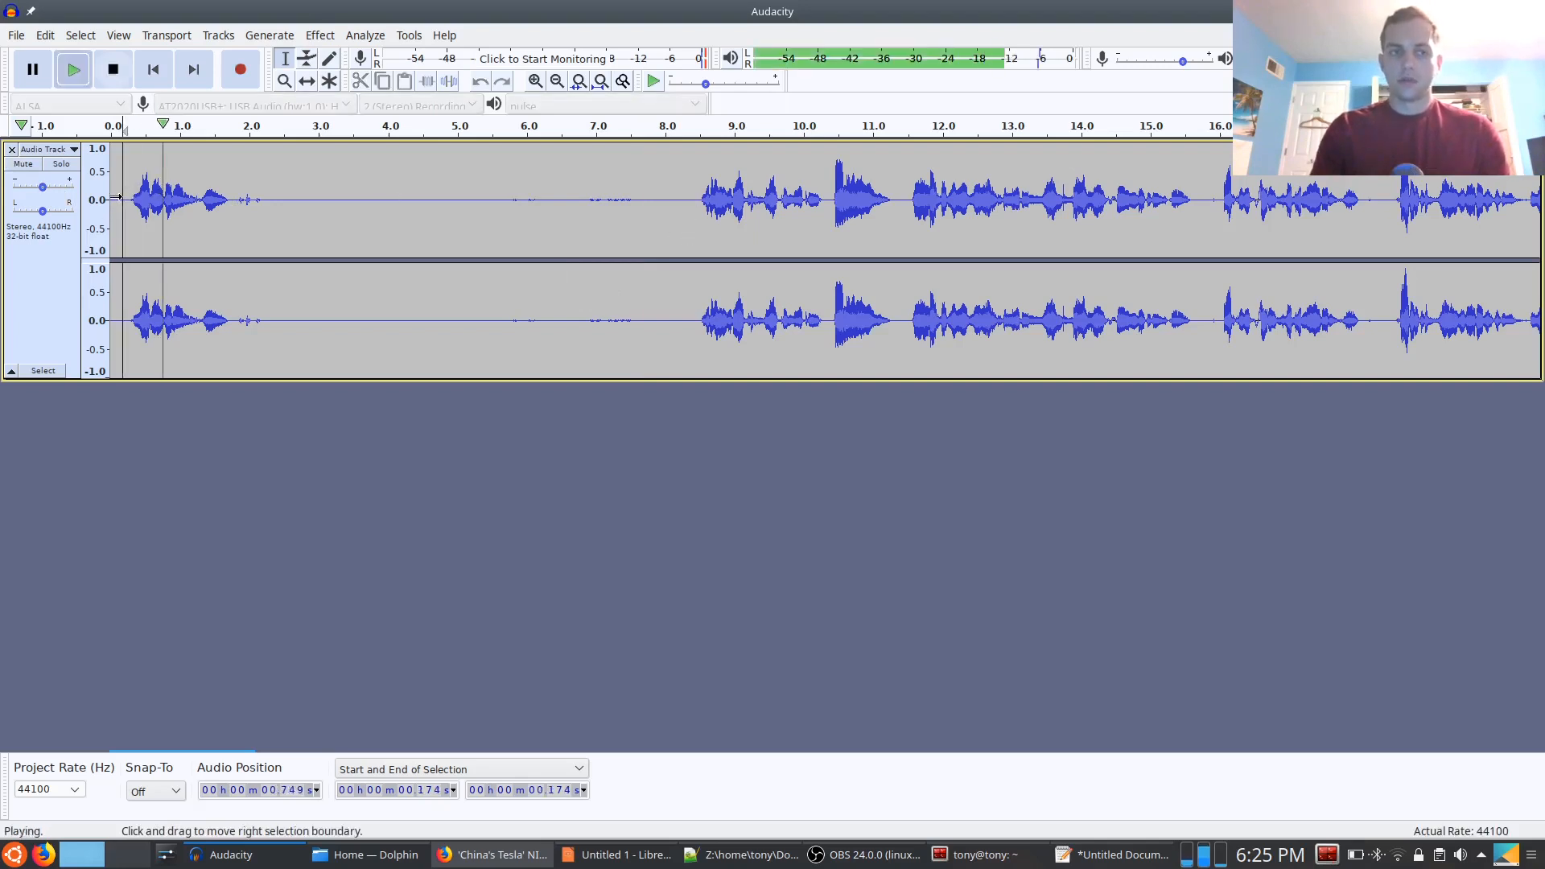
{"action": "key", "text": "space"}
{"action": "left_click_drag", "start_coordinate": [270, 199], "coordinate": [2, 145]}
{"action": "key", "text": "Delete"}
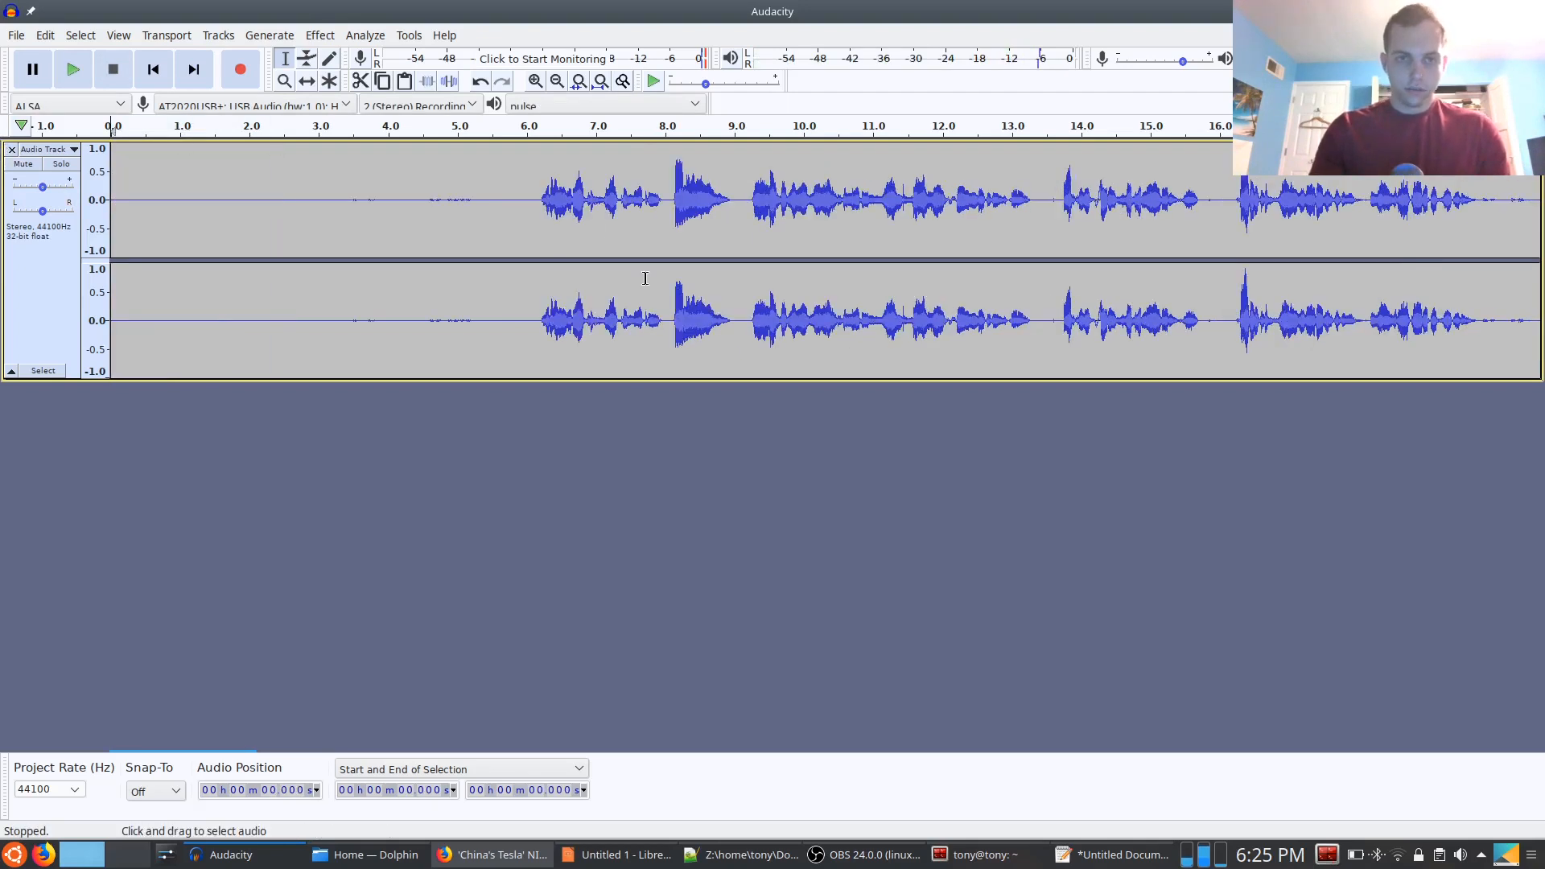
Delete the near-silent lead-in of about 5.9 seconds before the first sentence and play the trimmed recording from its start
{"action": "left_click_drag", "start_coordinate": [528, 210], "coordinate": [330, 208]}
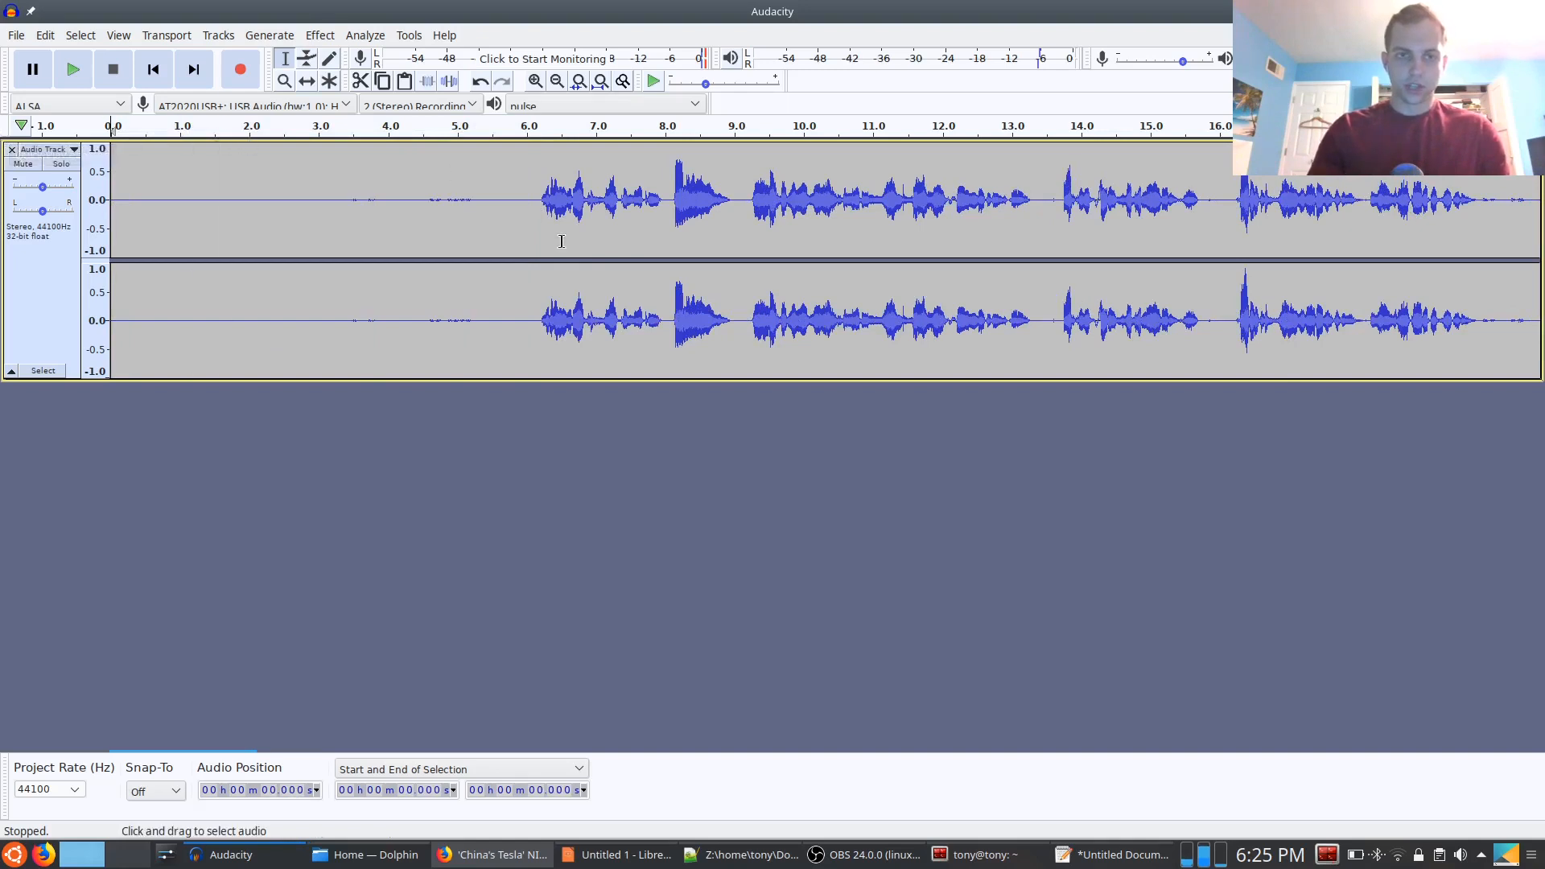
{"action": "left_click_drag", "start_coordinate": [525, 209], "coordinate": [105, 206]}
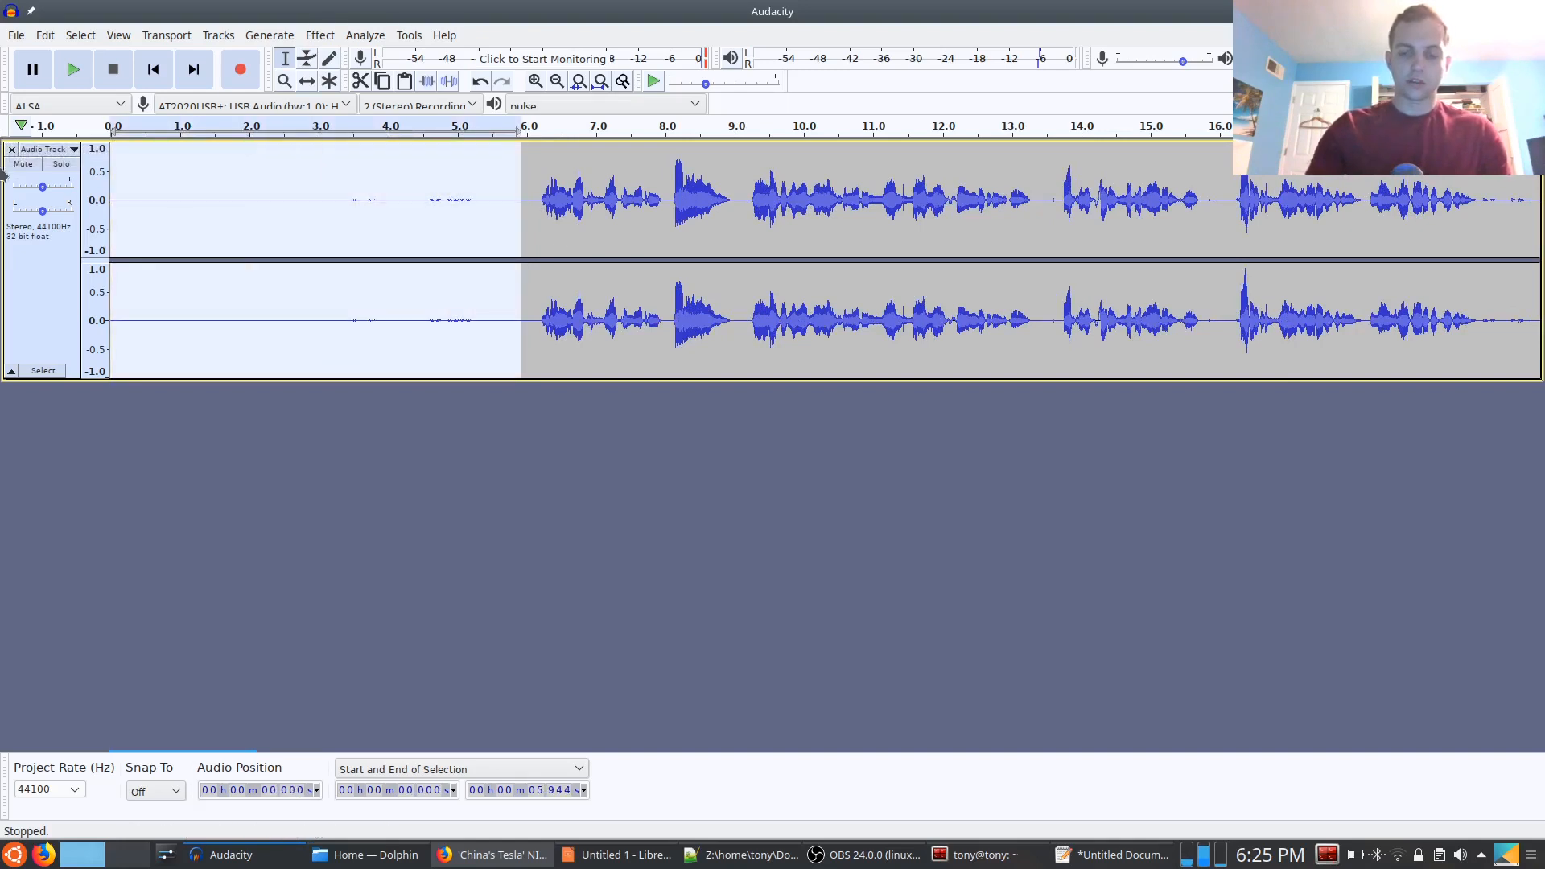
{"action": "key", "text": "Delete"}
{"action": "key", "text": "space"}
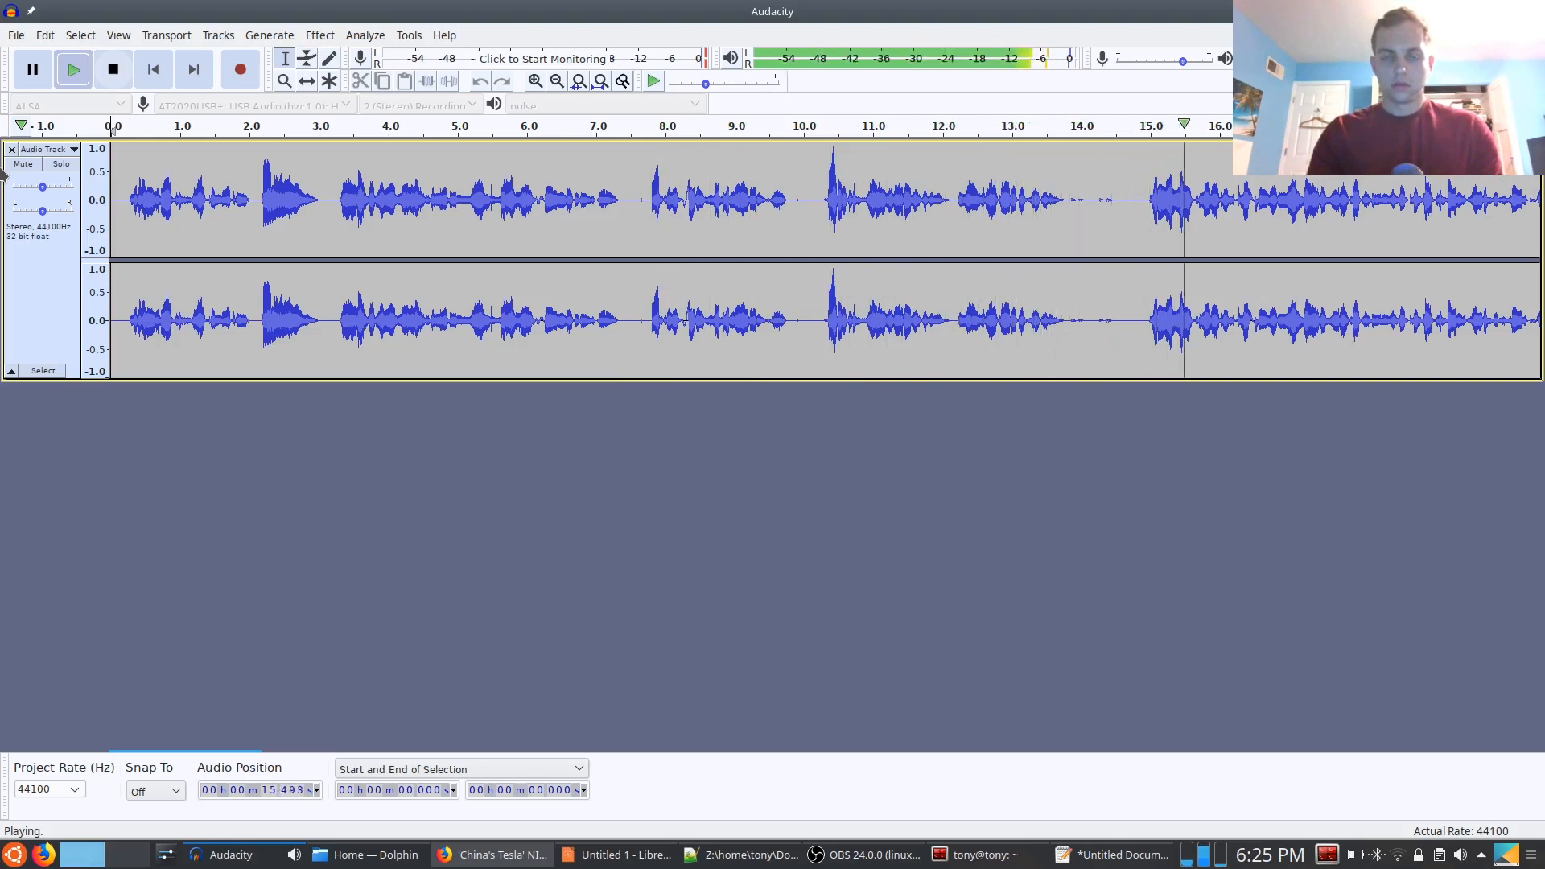
{"action": "key", "text": "space"}
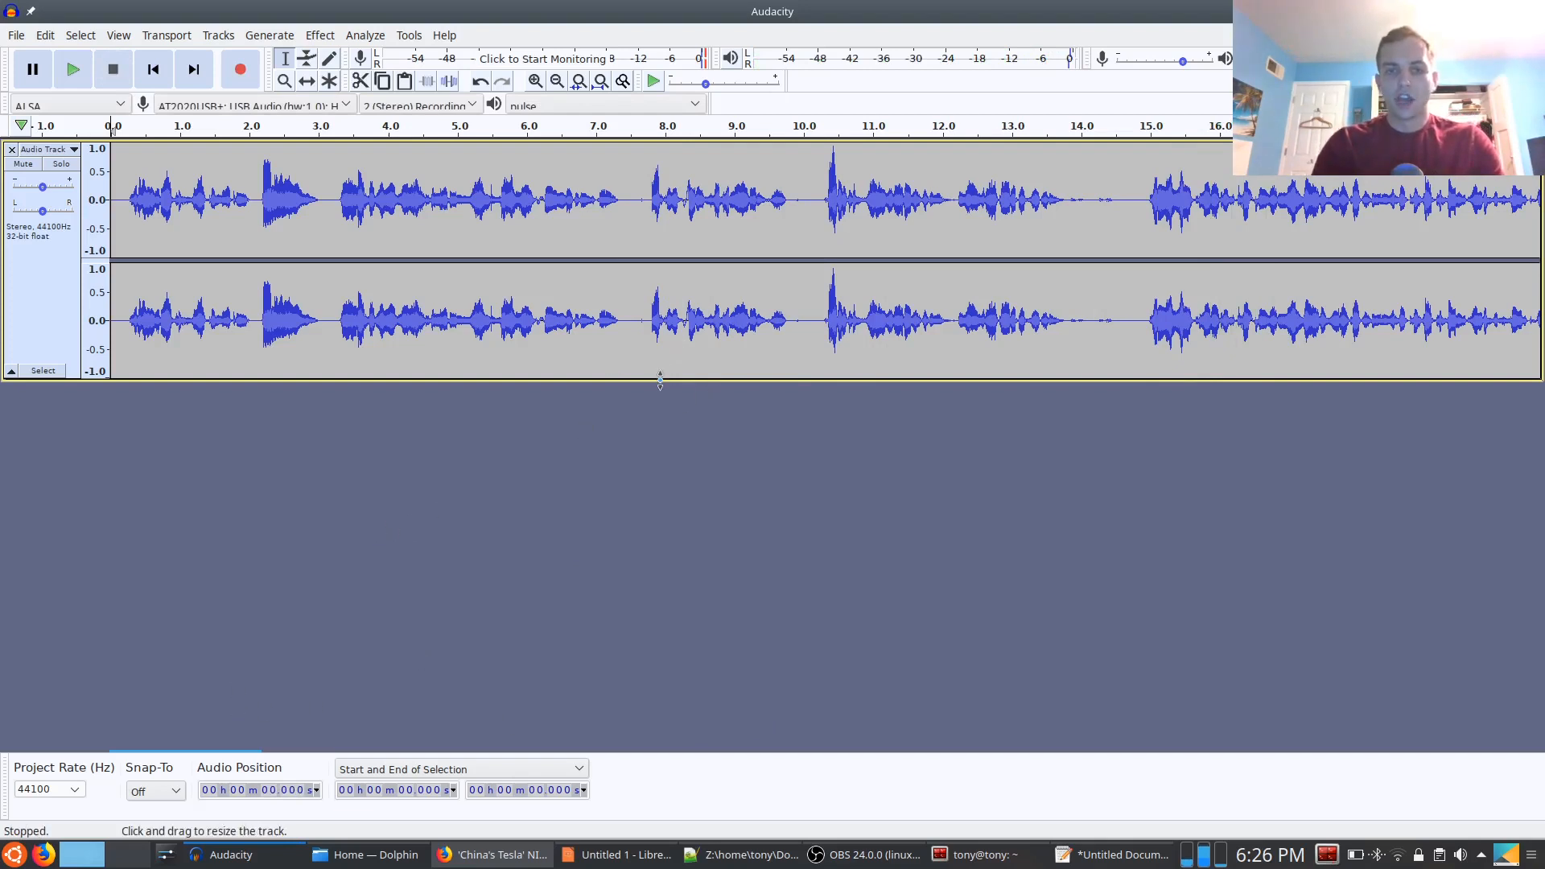
{"action": "left_click_drag", "start_coordinate": [660, 380], "coordinate": [660, 404]}
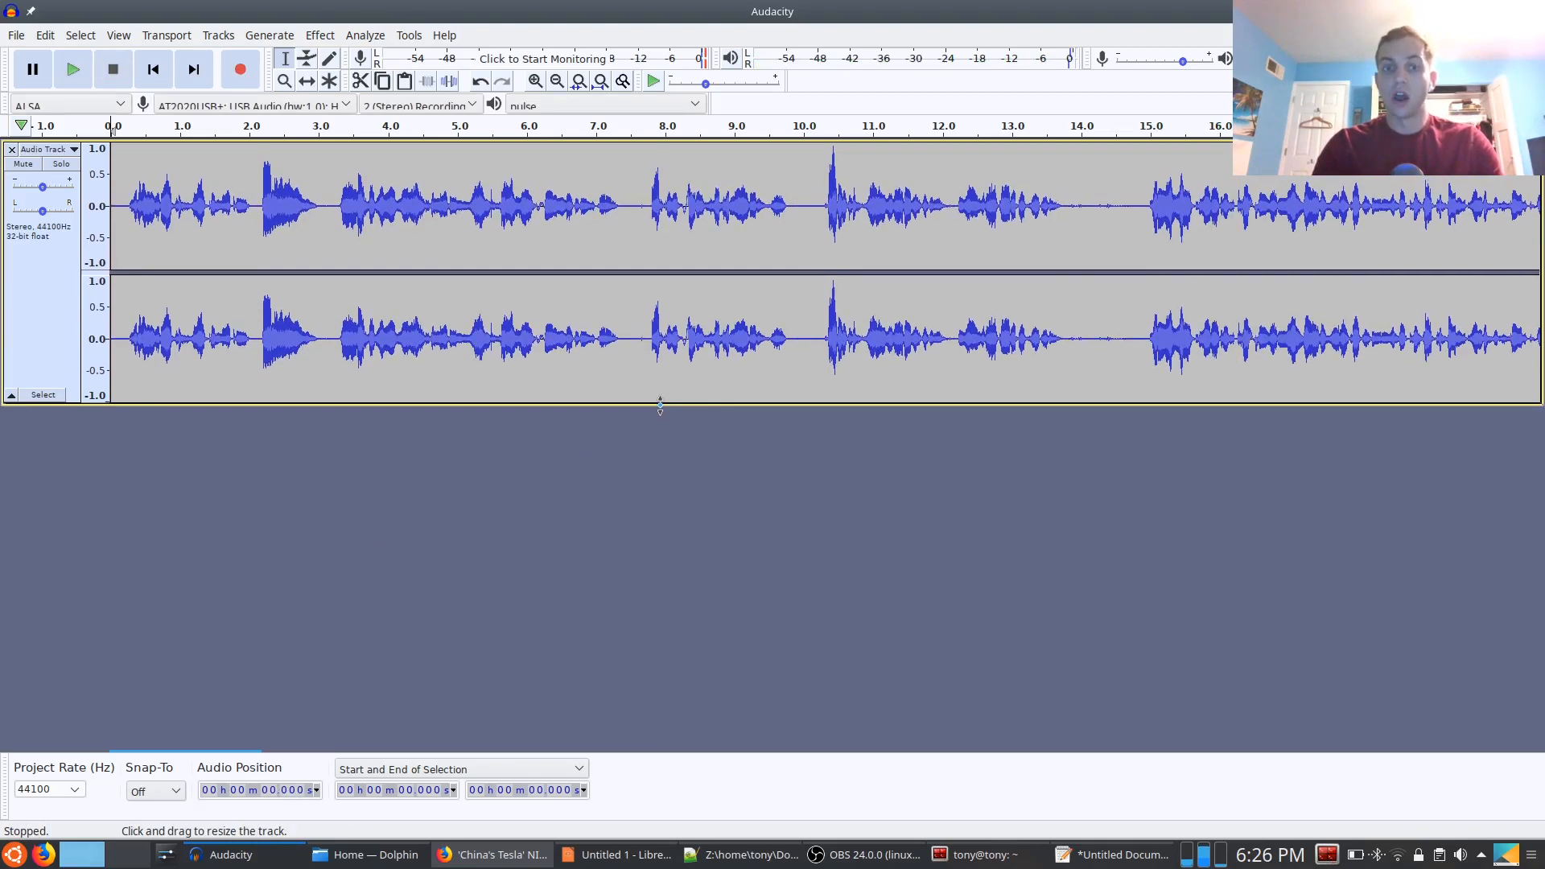
{"action": "left_click", "coordinate": [616, 855]}
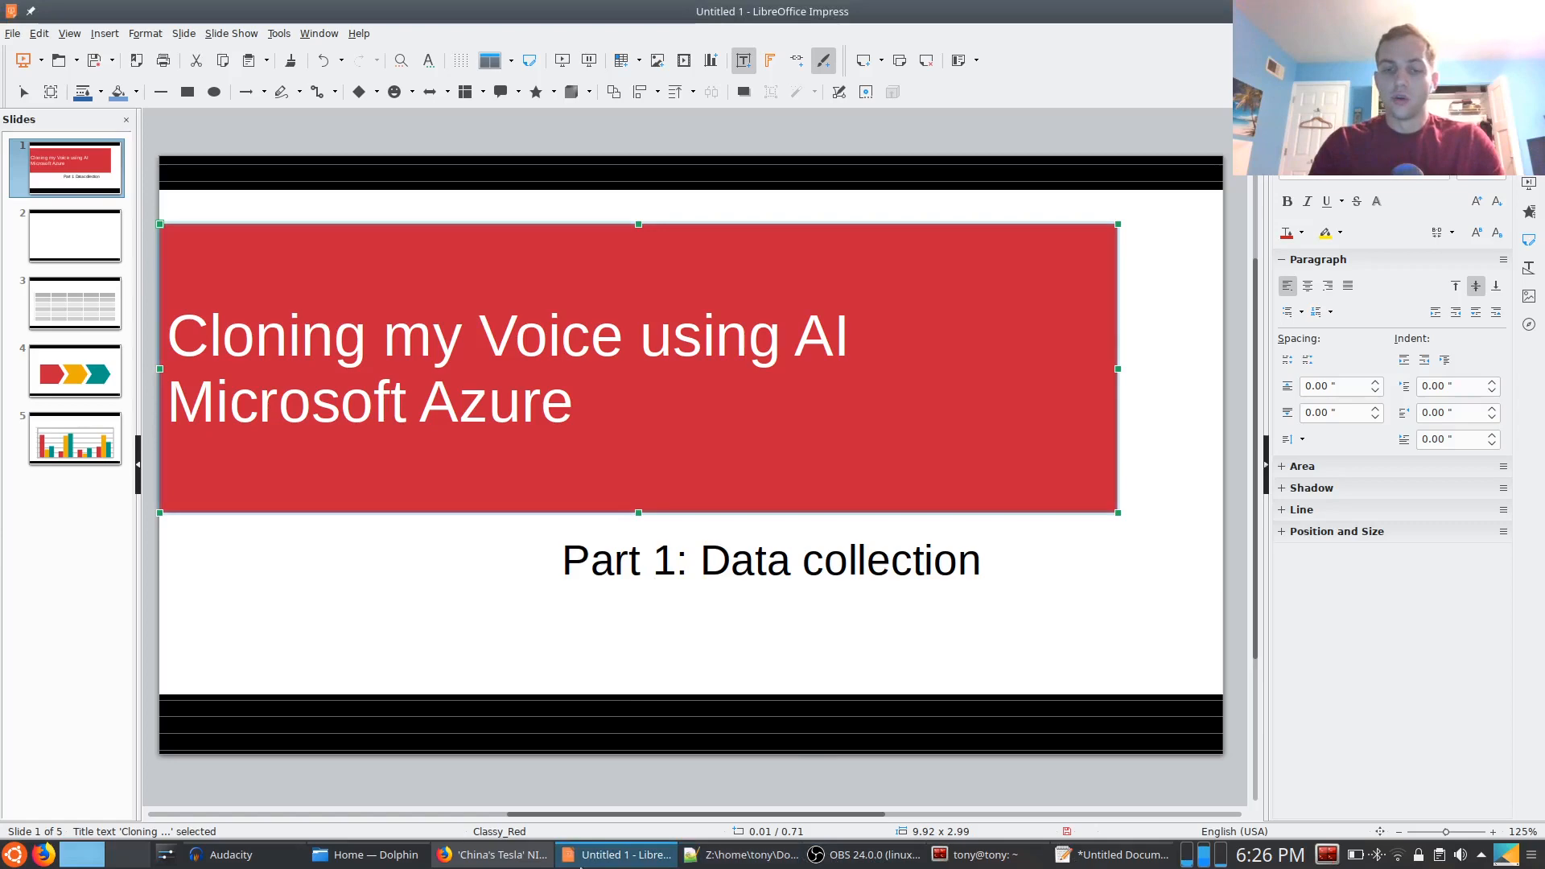
{"action": "left_click", "coordinate": [270, 856]}
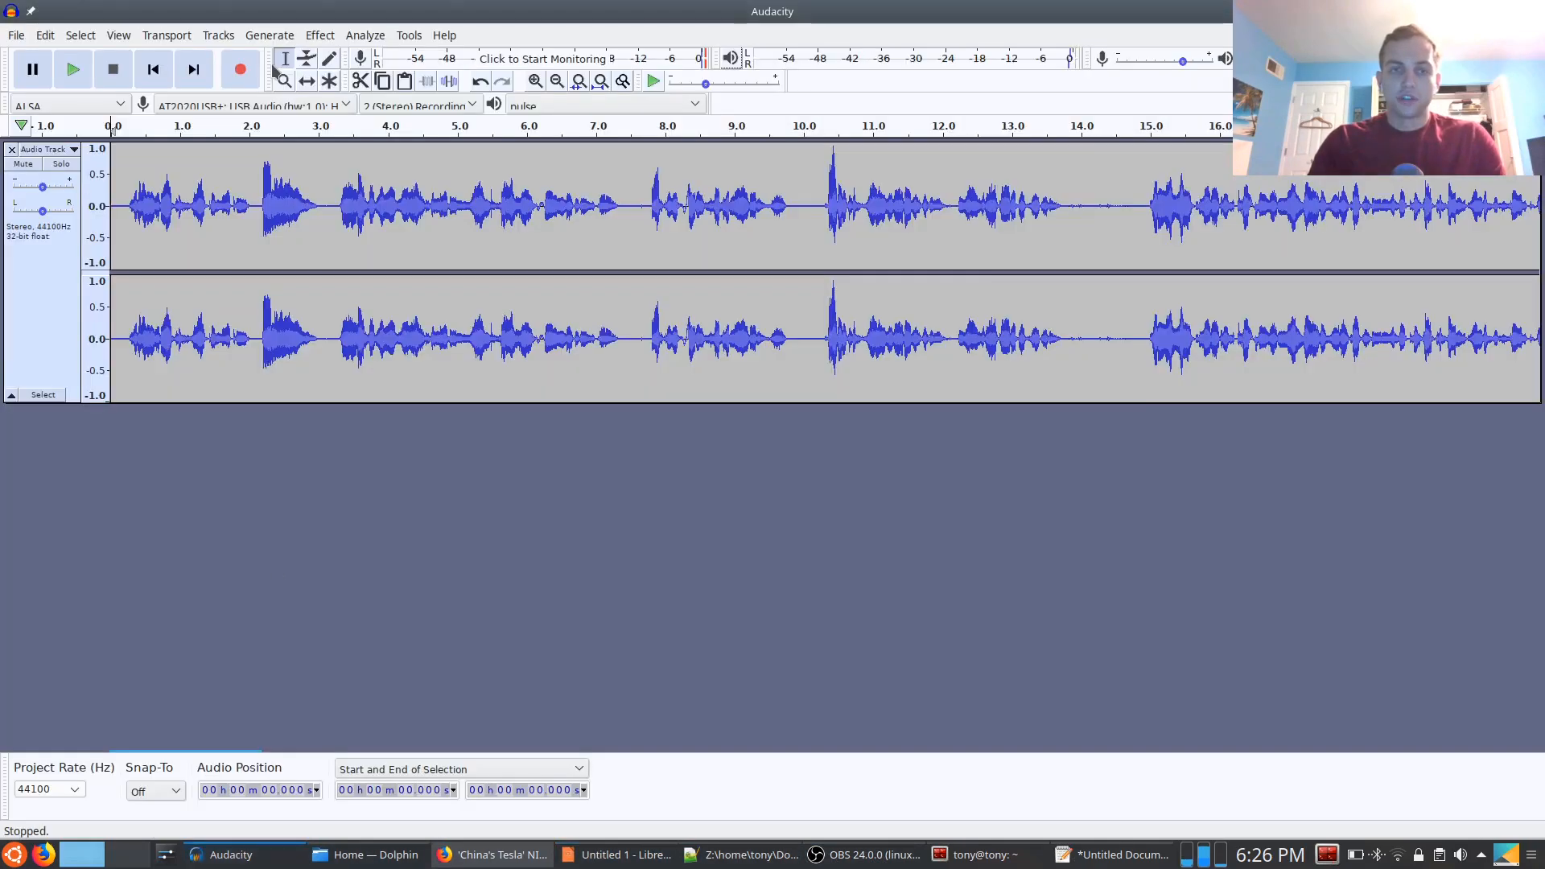
Save the Audacity project as china-testla-audacity in the pending/china-tesla-nio-slahes-thousands-of-jobs folder
{"action": "left_click", "coordinate": [16, 36]}
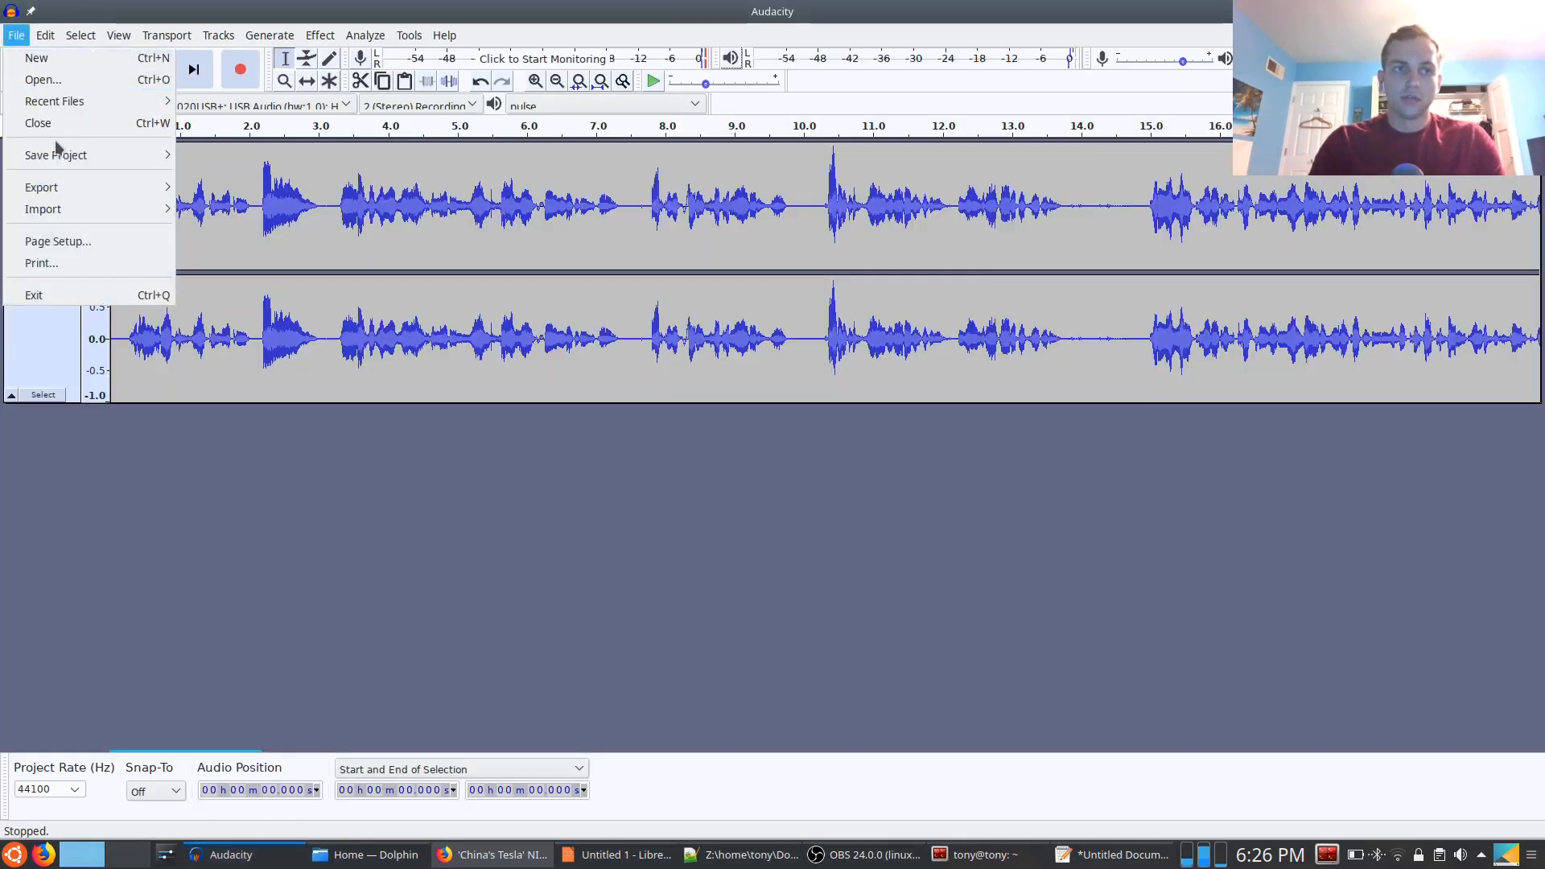
{"action": "mouse_move", "coordinate": [56, 155]}
{"action": "left_click", "coordinate": [211, 155]}
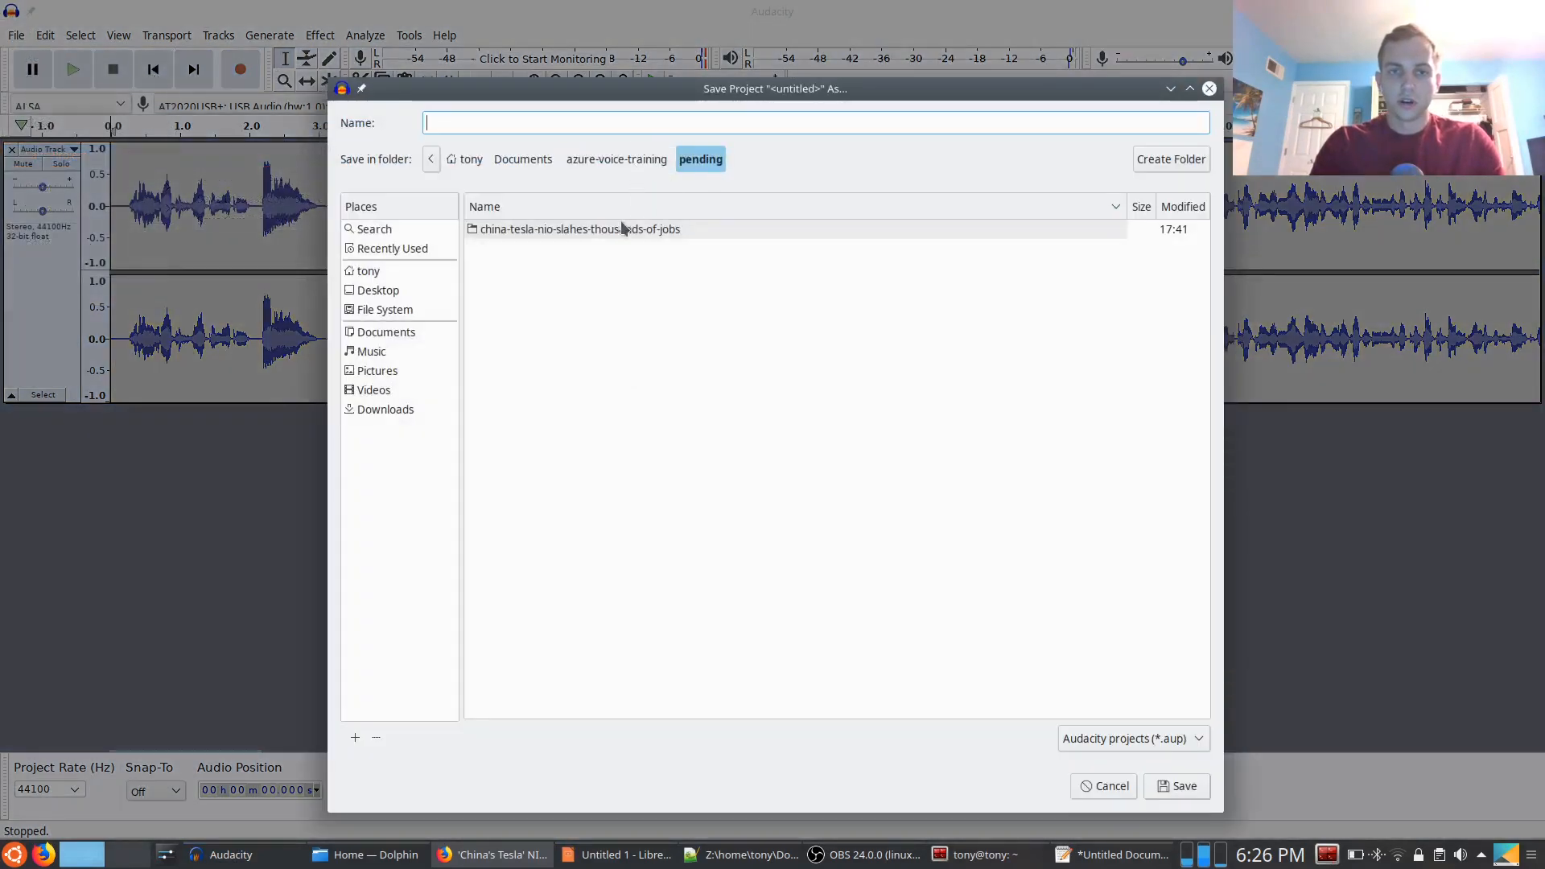
{"action": "double_click", "coordinate": [625, 229]}
{"action": "left_click", "coordinate": [579, 124]}
{"action": "type", "text": "china-testla-"}
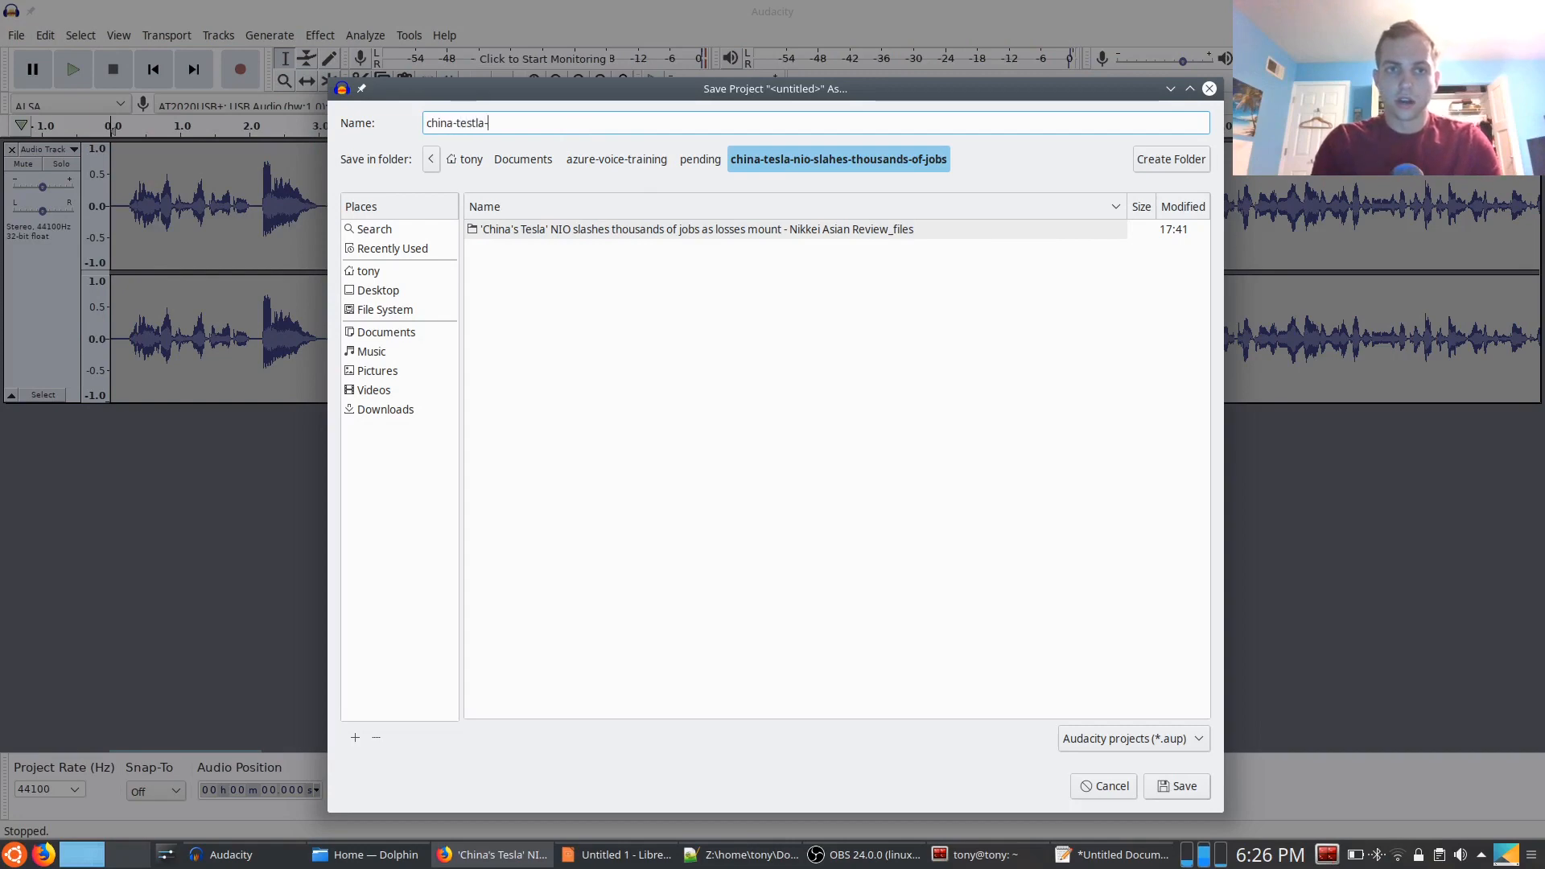
{"action": "type", "text": "audacity"}
{"action": "key", "text": "Return"}
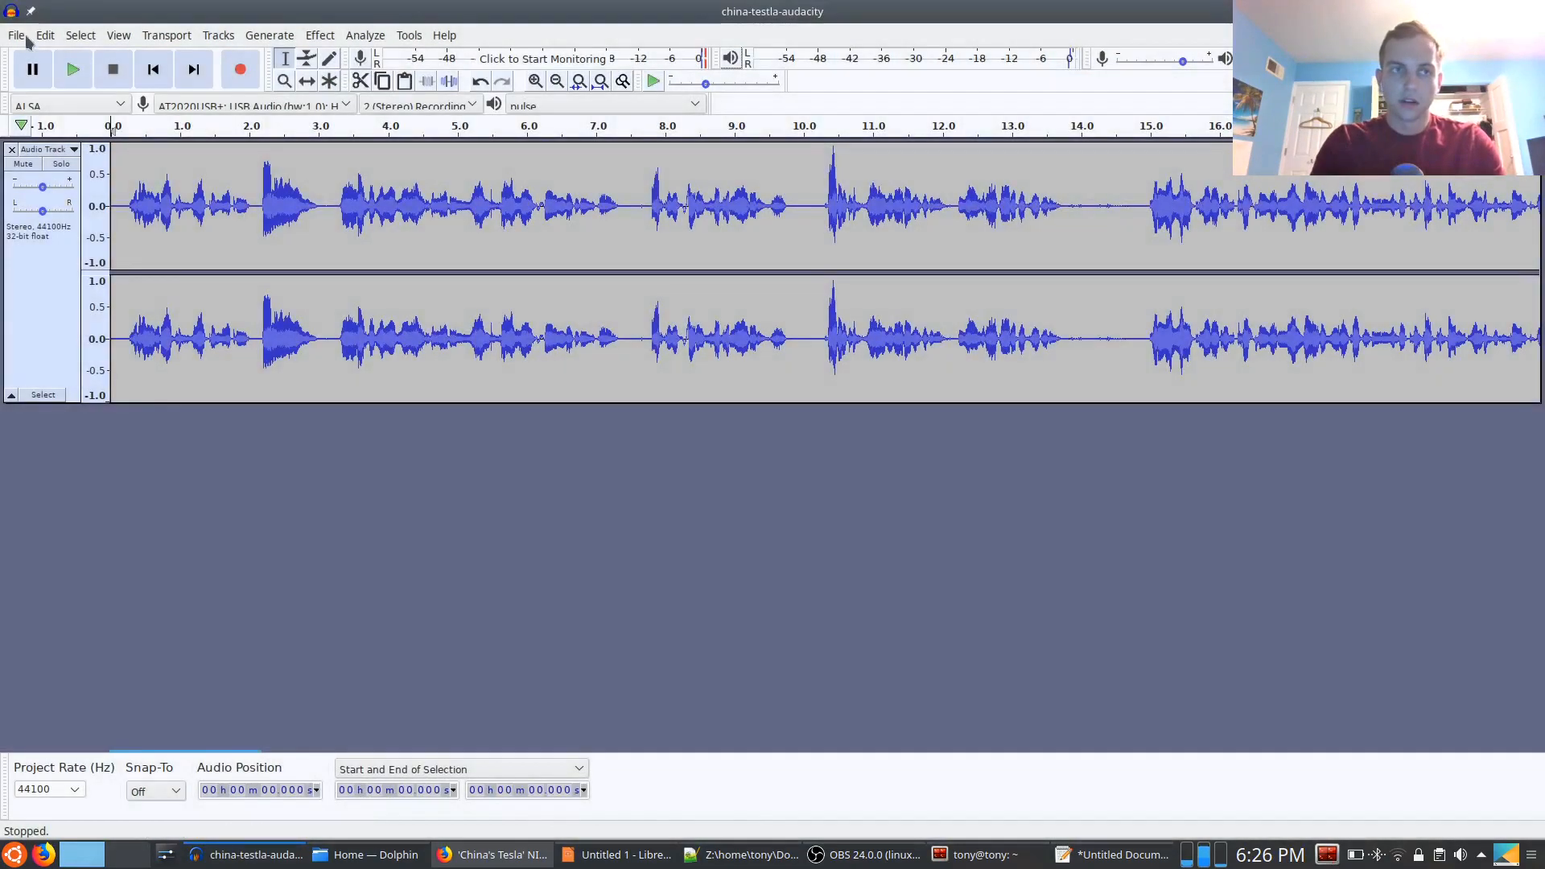
Start an MP3 export of the recording and name the file china-testla.mp3
{"action": "left_click", "coordinate": [14, 36]}
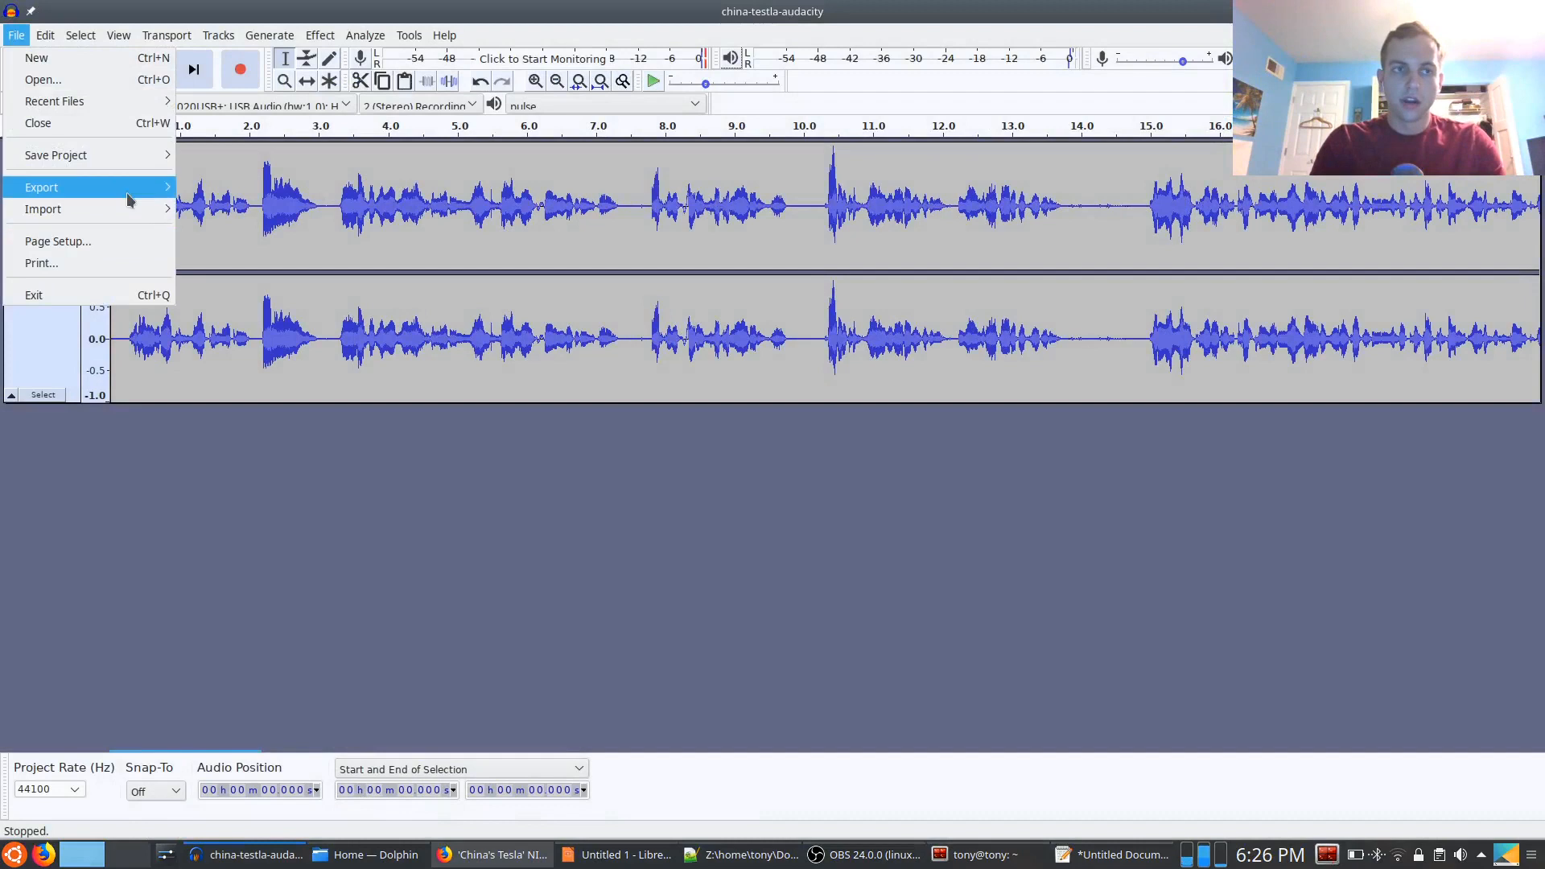
{"action": "mouse_move", "coordinate": [124, 191]}
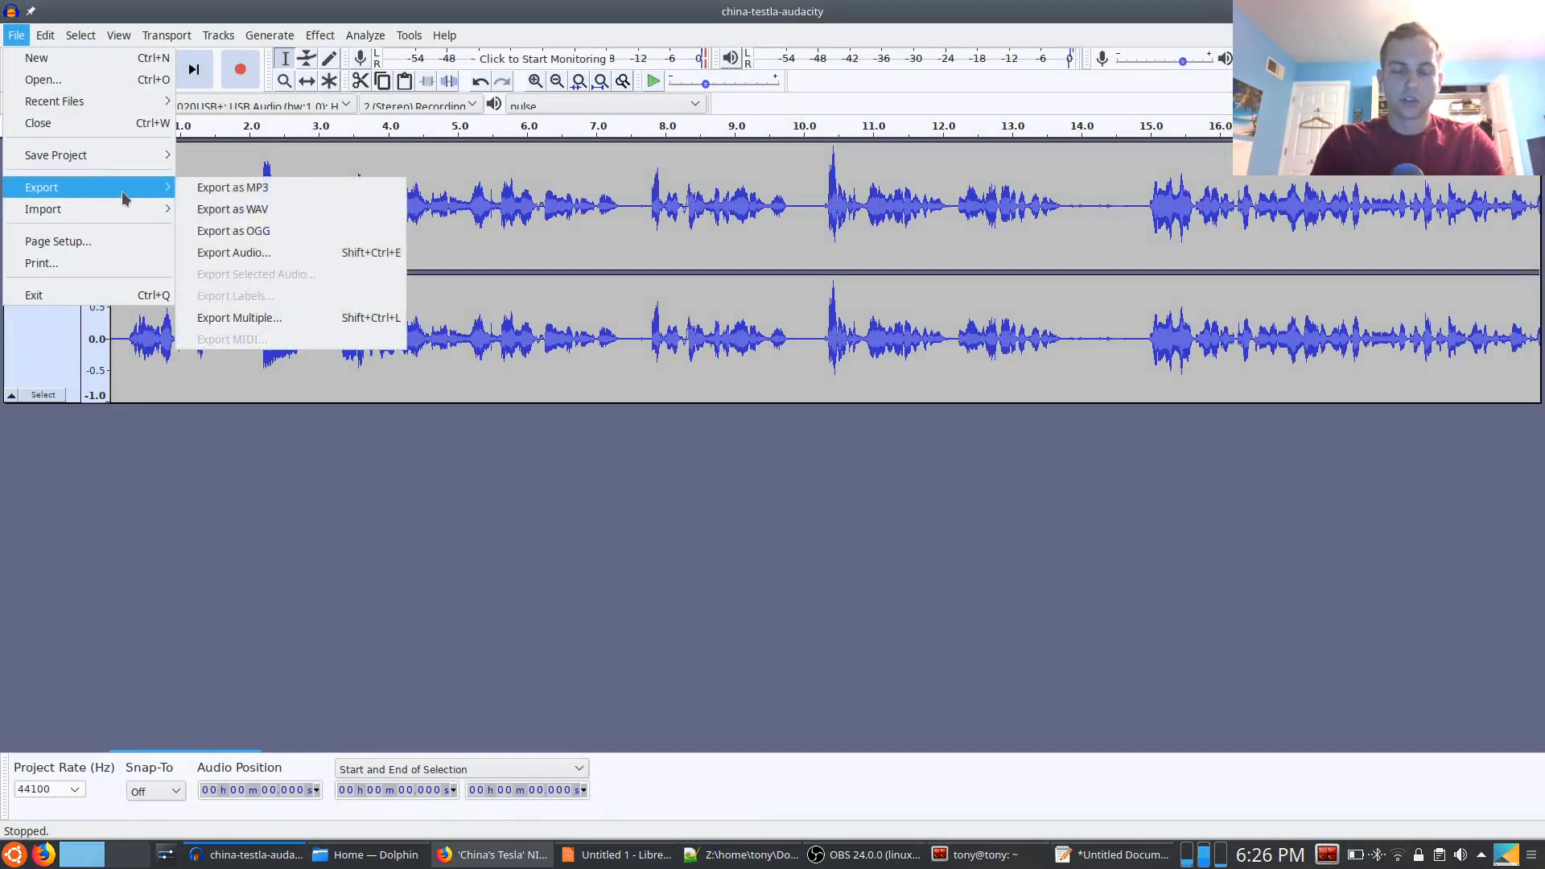
{"action": "left_click", "coordinate": [221, 187]}
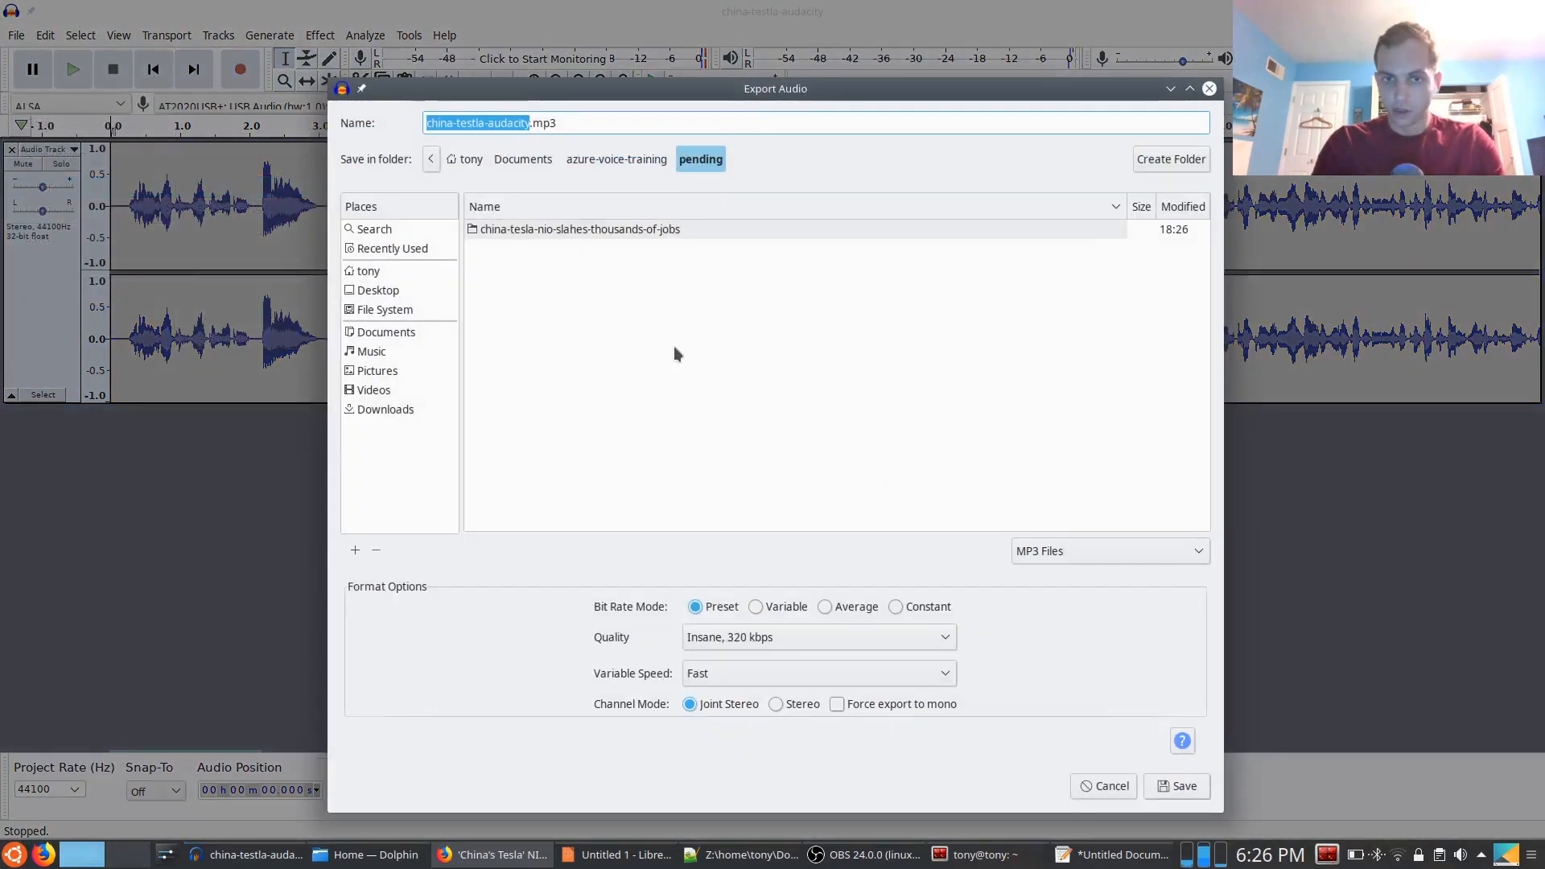
{"action": "left_click", "coordinate": [557, 121]}
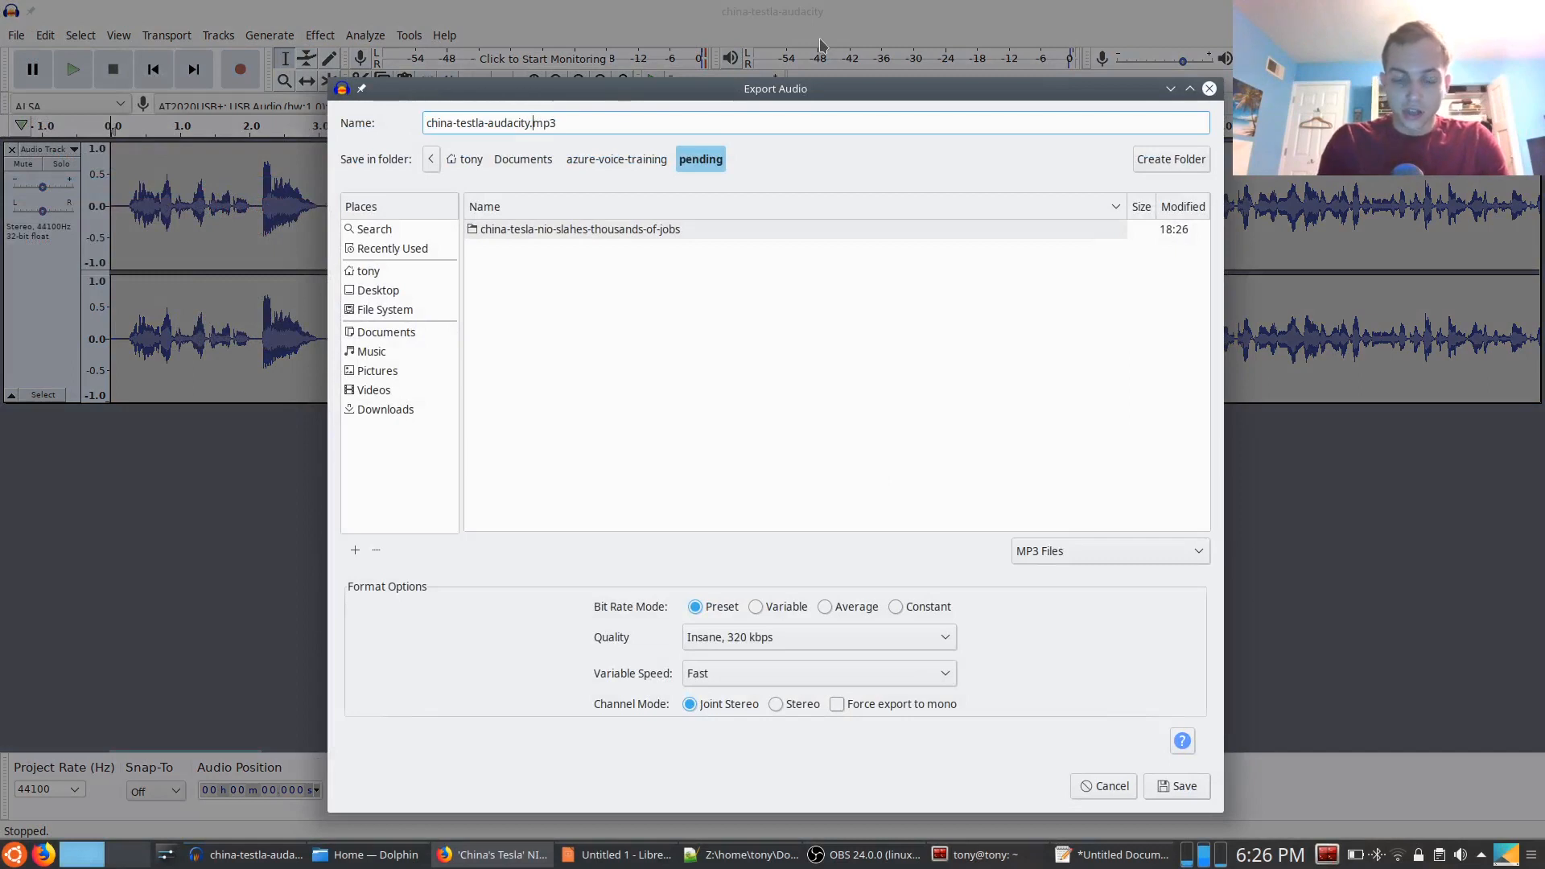
{"action": "key", "text": "BackSpace"}
{"action": "key", "text": "BackSpace"}
{"action": "key", "text": "BackSpace"}
{"action": "key", "text": "BackSpace"}
{"action": "key", "text": "BackSpace"}
{"action": "key", "text": "BackSpace"}
{"action": "key", "text": "BackSpace"}
{"action": "key", "text": "BackSpace"}
{"action": "key", "text": "BackSpace"}
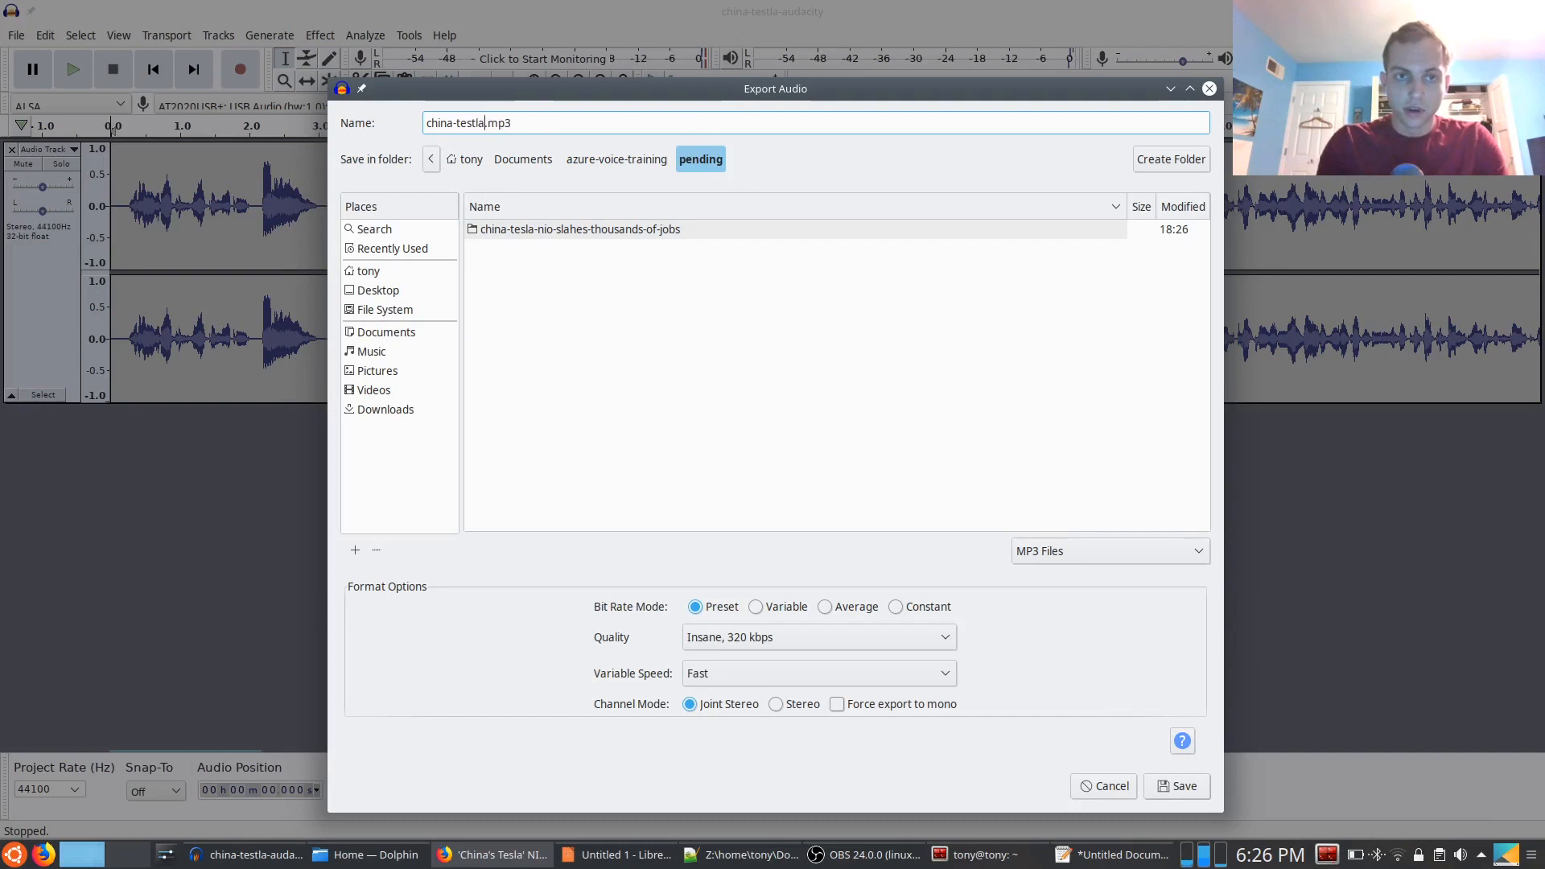
{"action": "left_click", "coordinate": [534, 126]}
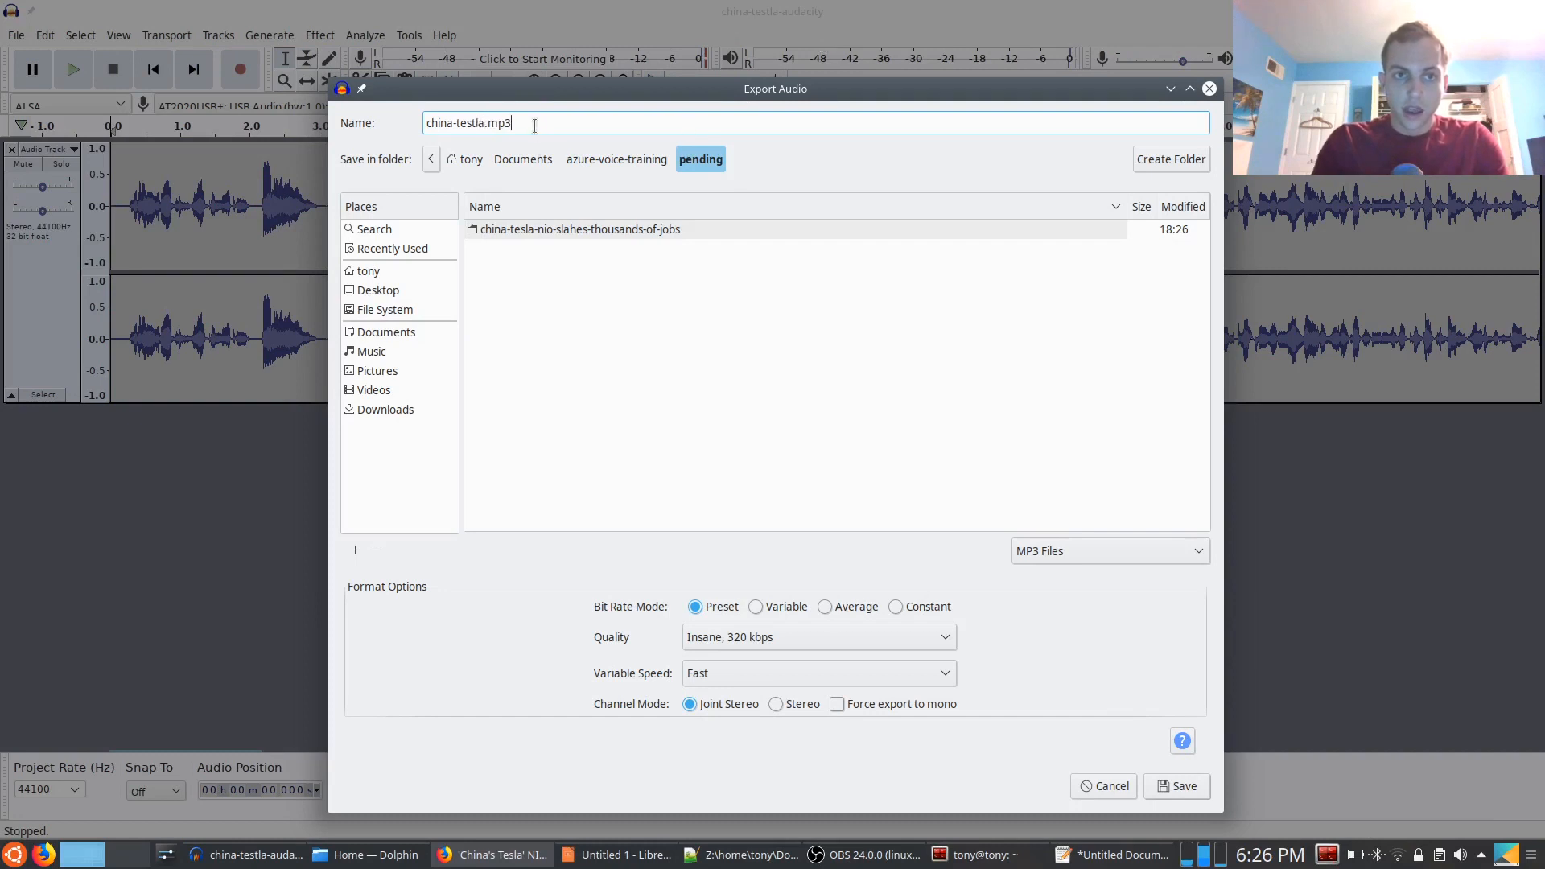
{"action": "left_click", "coordinate": [486, 124]}
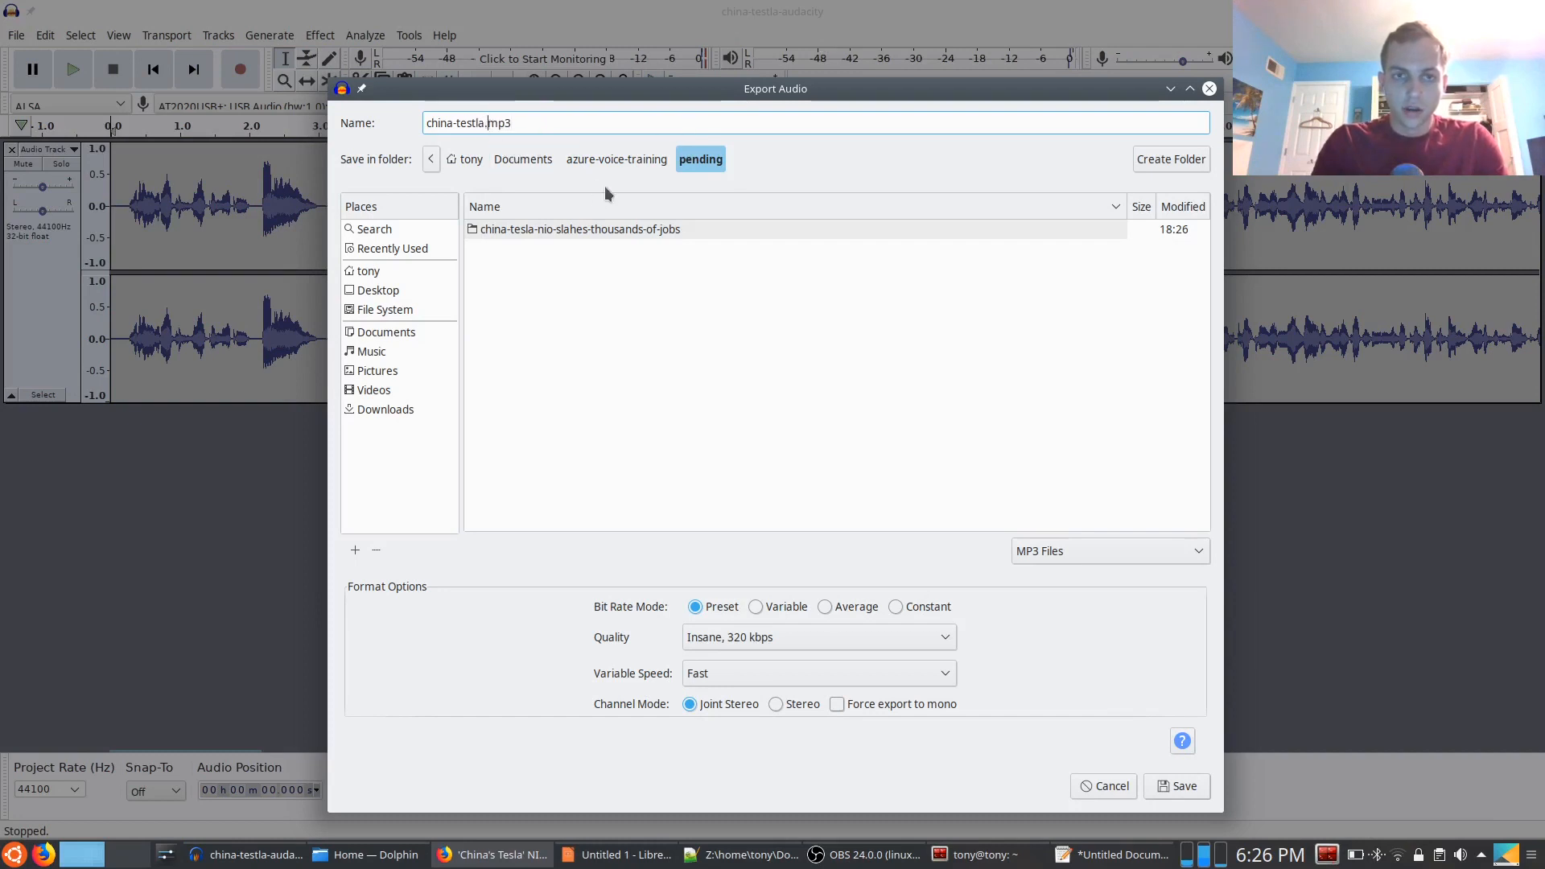
Export the MP3 into the china-tesla-nio-slahes-thousands-of-jobs folder with the preset Insane, 320 kbps quality and empty metadata tags
{"action": "left_click", "coordinate": [573, 230]}
{"action": "double_click", "coordinate": [573, 229]}
{"action": "left_click", "coordinate": [503, 113]}
{"action": "left_click", "coordinate": [485, 125]}
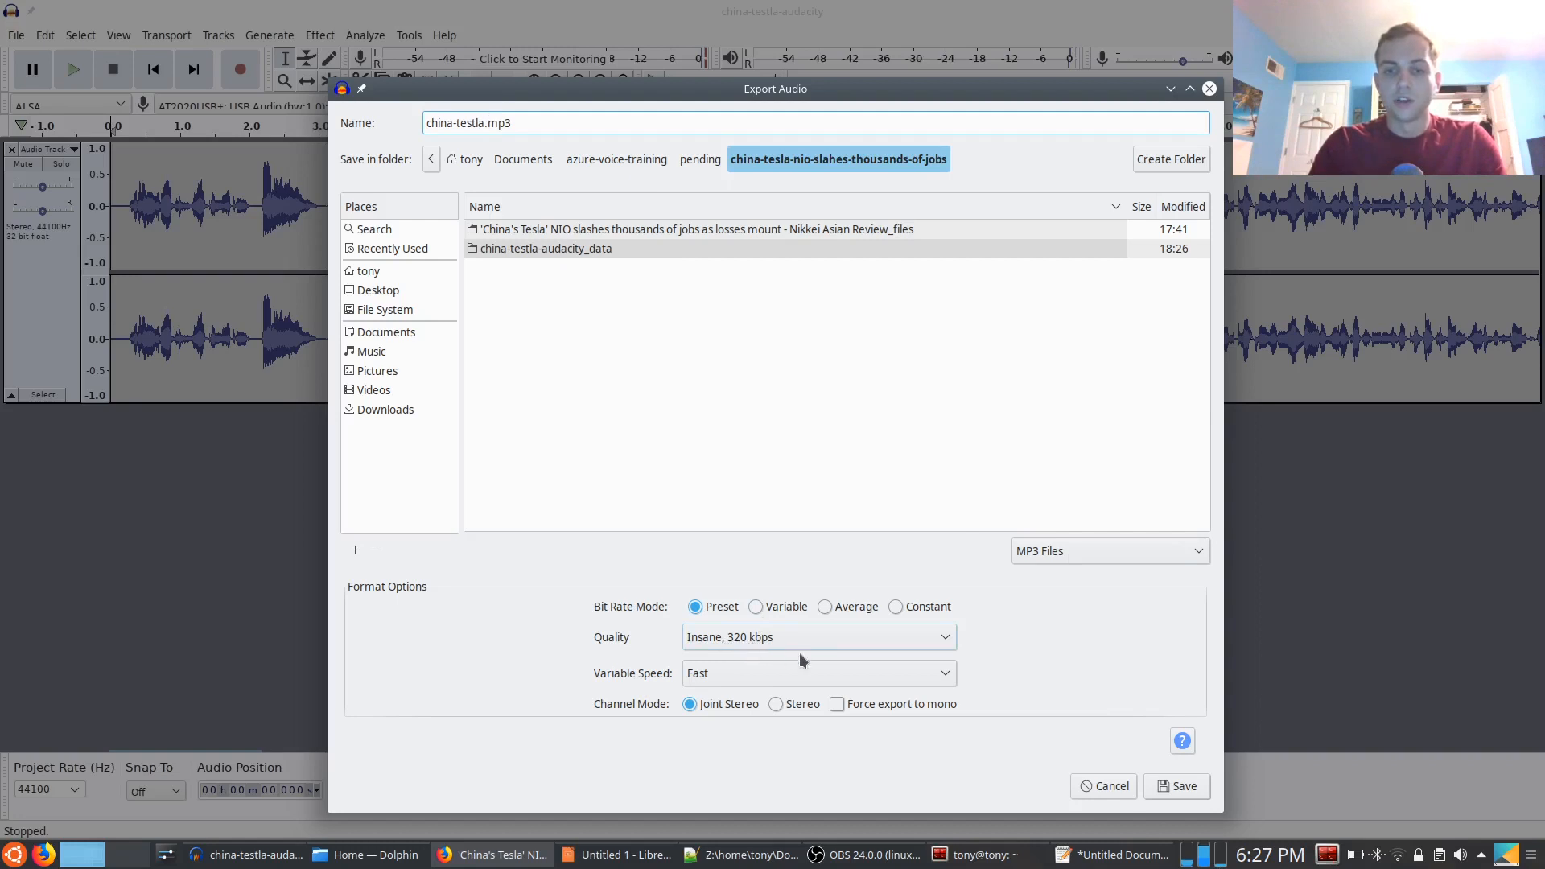
{"action": "left_click", "coordinate": [1162, 787]}
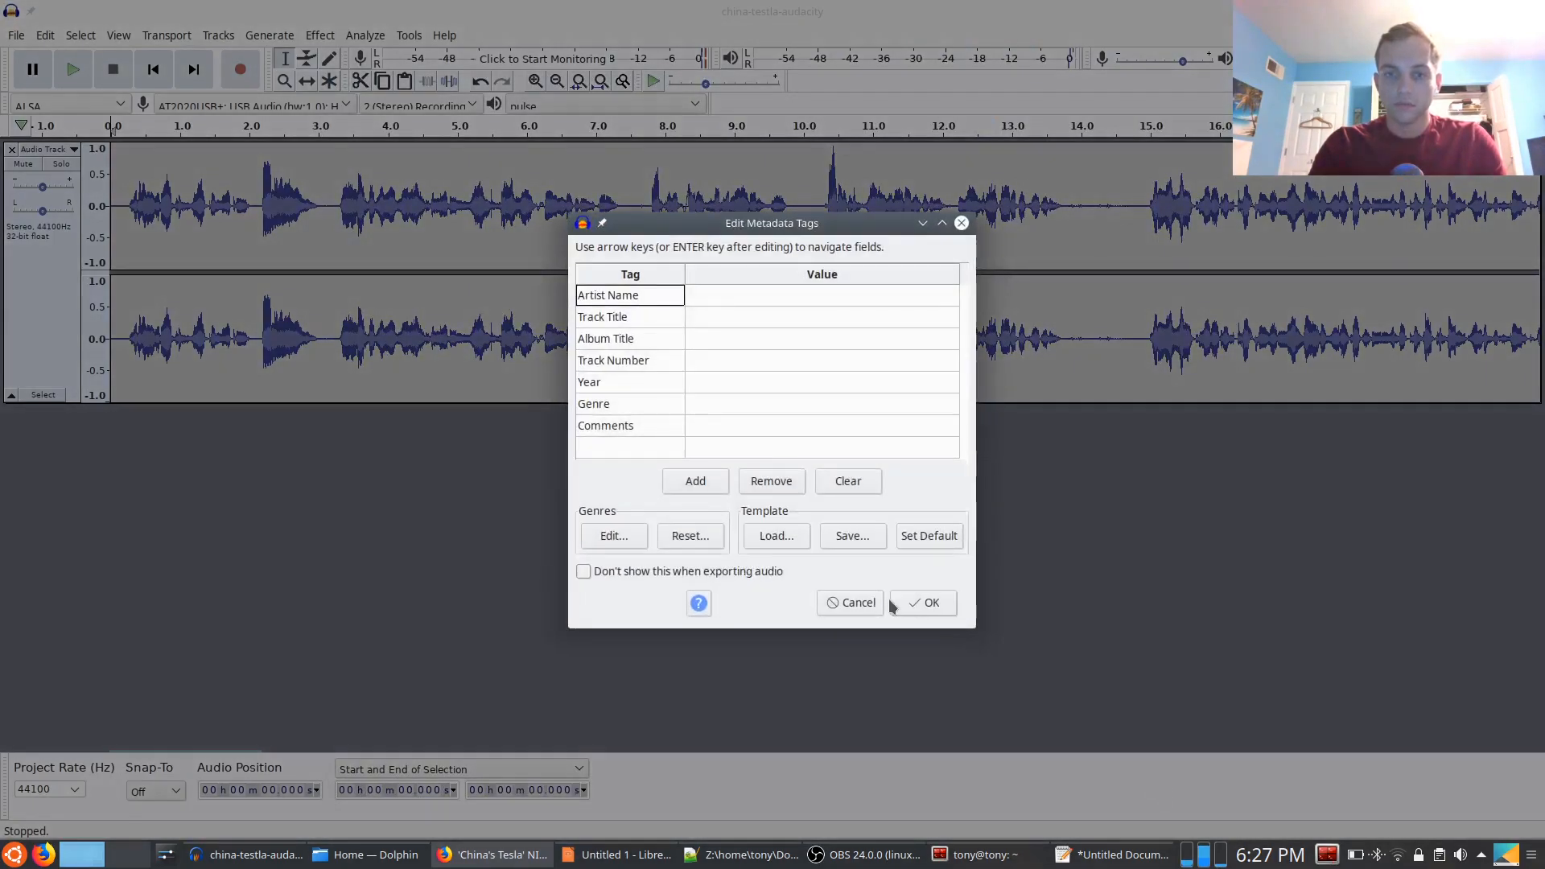
{"action": "left_click", "coordinate": [894, 603]}
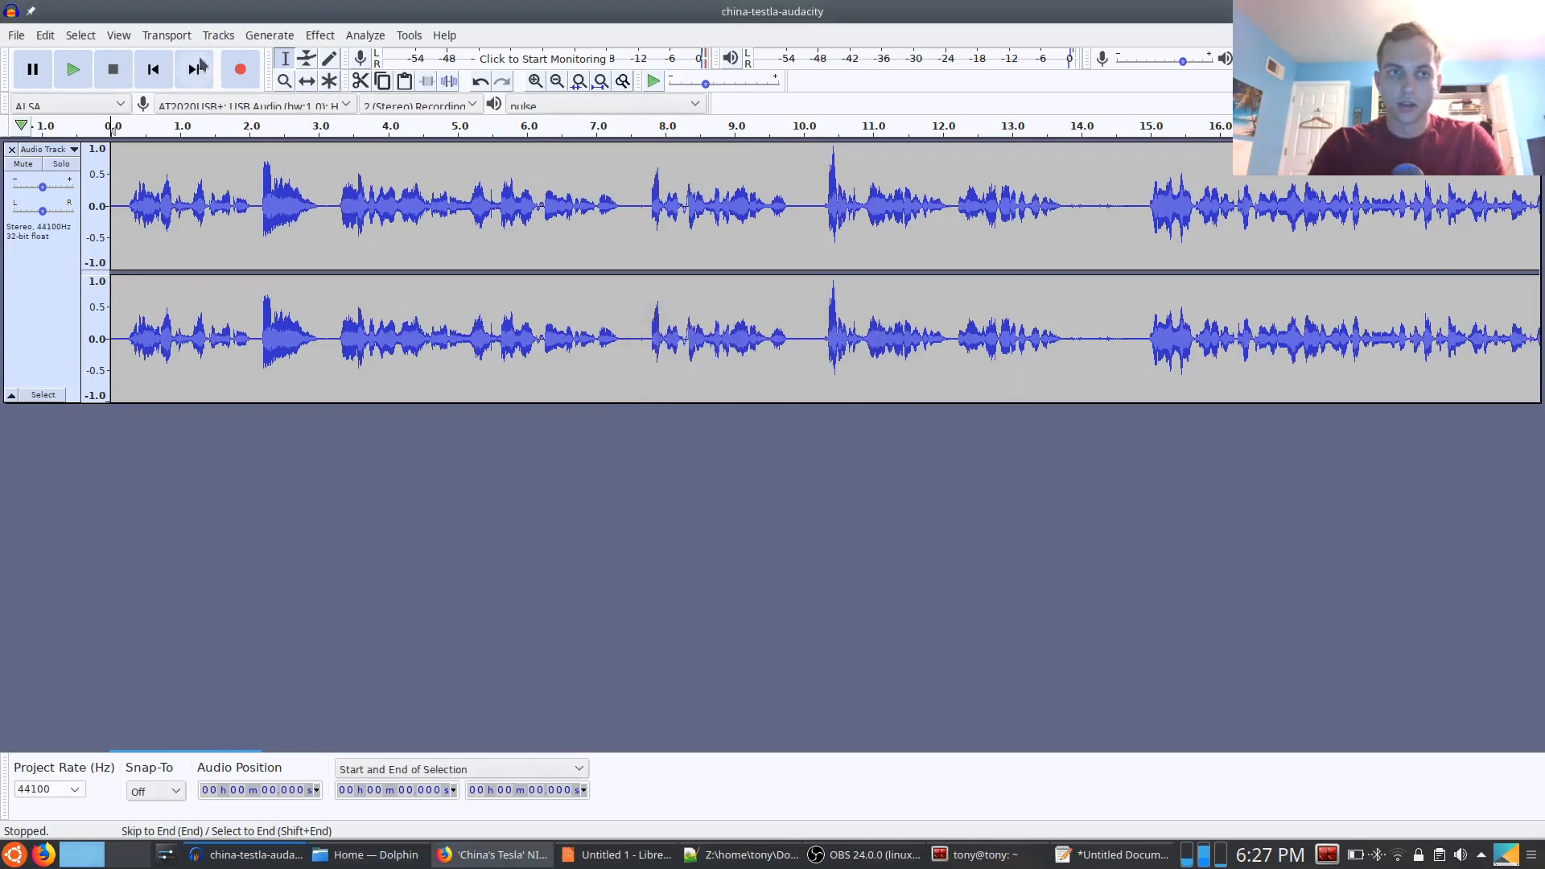
Go to the end of the recording and play part of the quiet tail after the last spoken words
{"action": "left_click", "coordinate": [205, 57]}
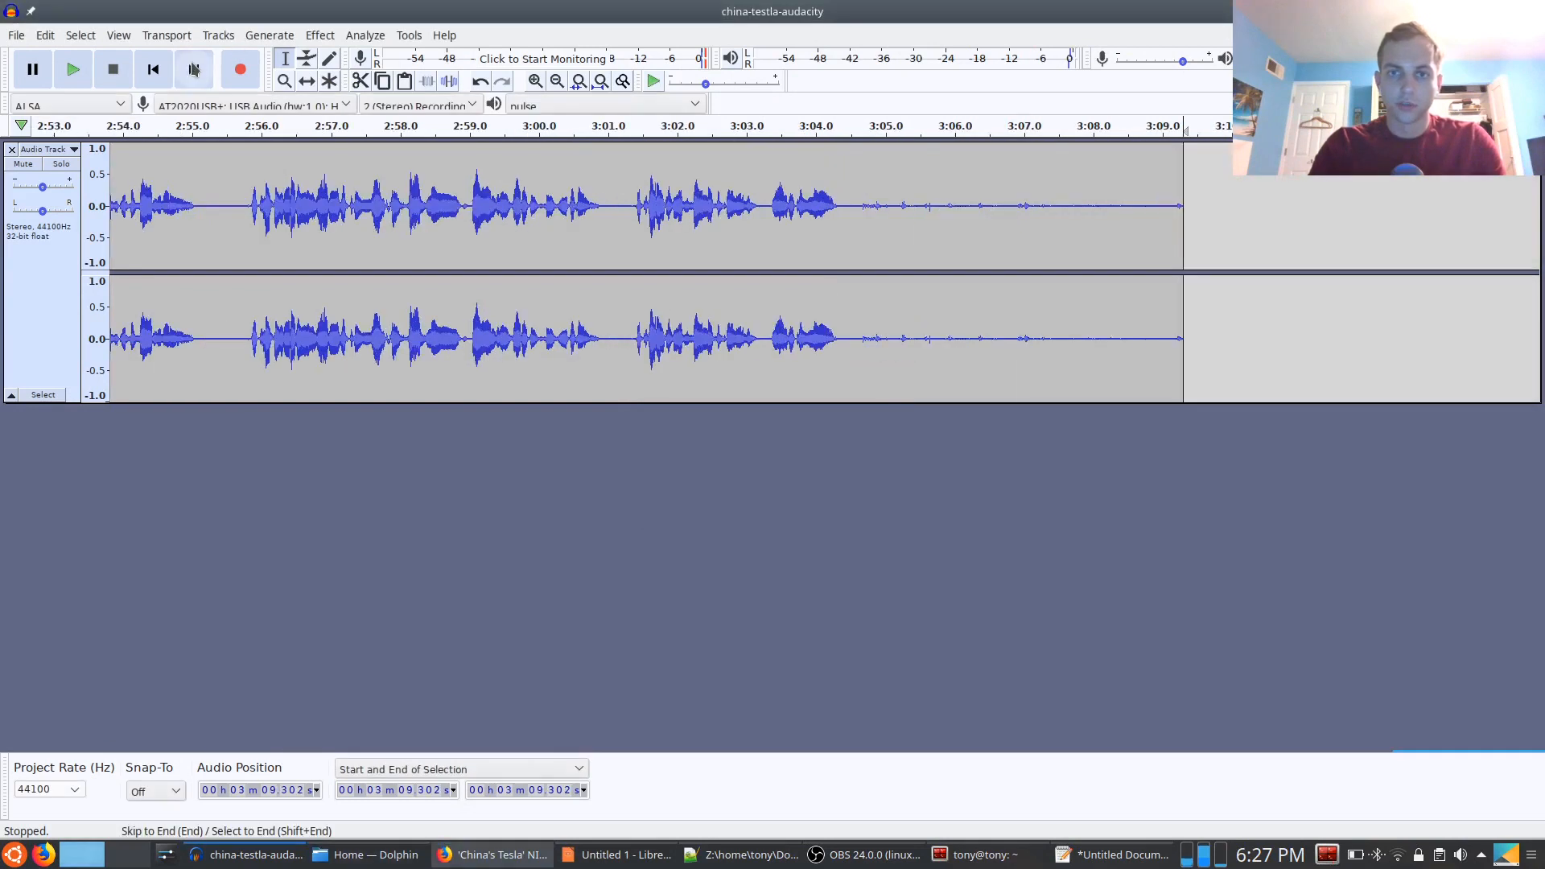
{"action": "left_click", "coordinate": [880, 206]}
{"action": "key", "text": "space"}
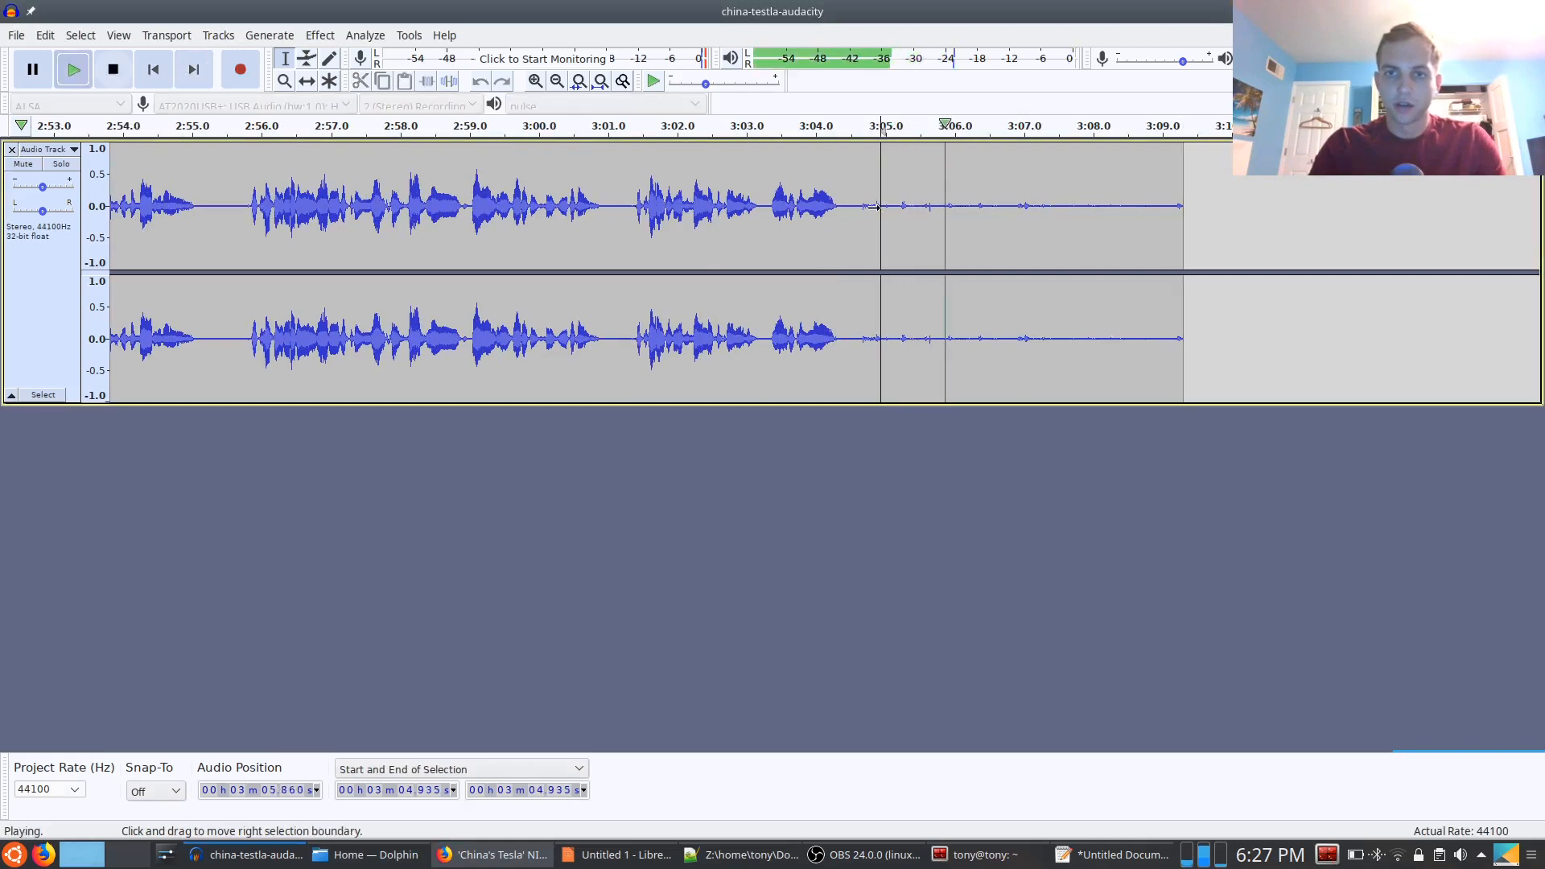
{"action": "key", "text": "space"}
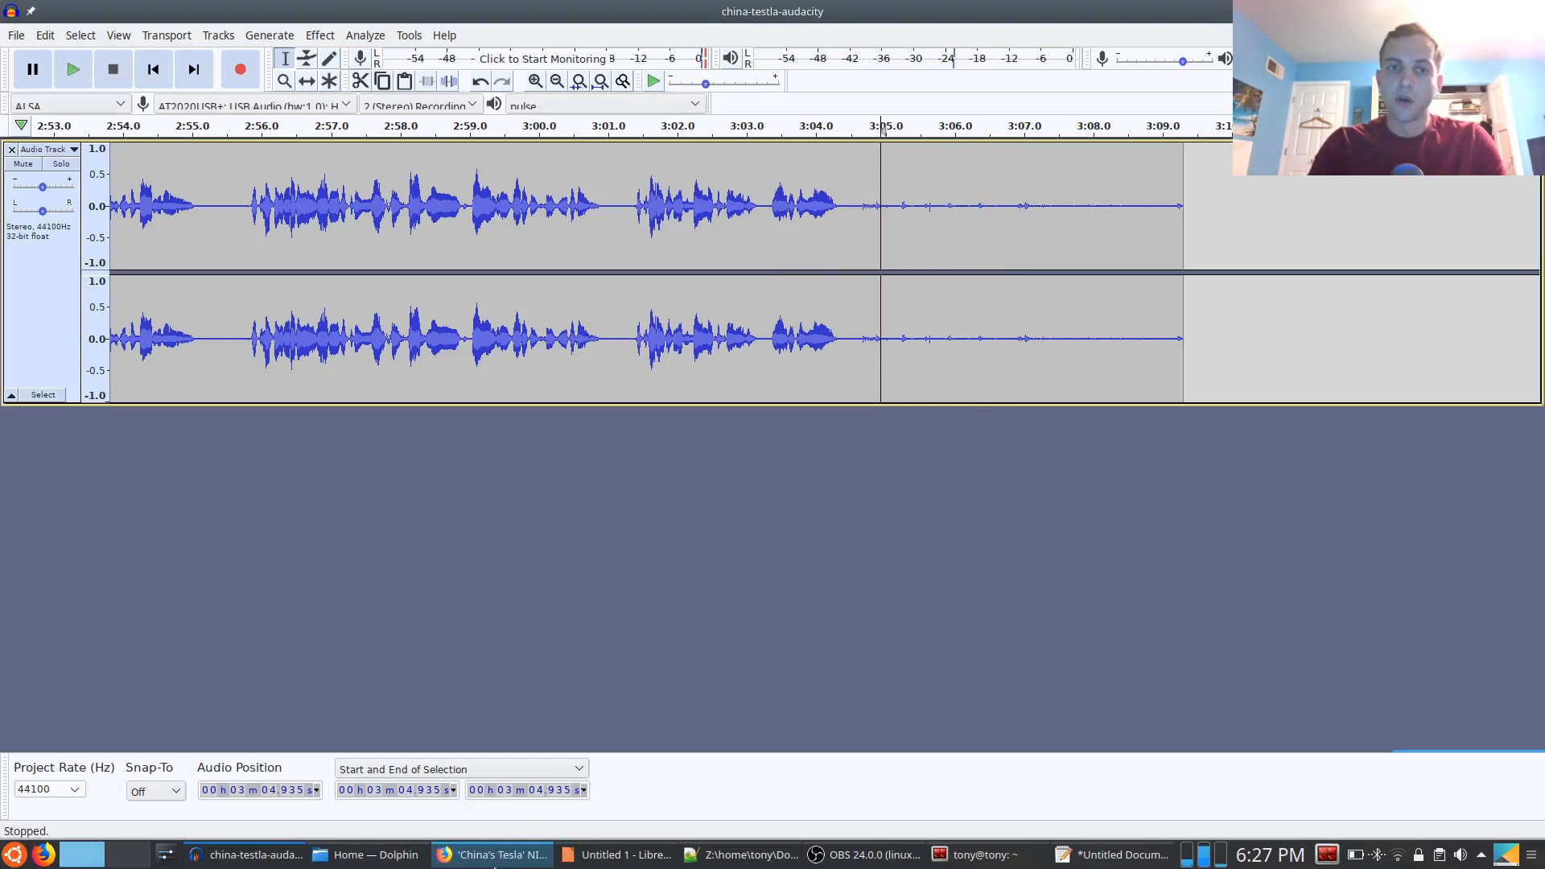
Switch to Dolphin and open Documents/azure-voice-training/pending/china-tesla-nio-slahes-thousands-of-jobs
{"action": "mouse_move", "coordinate": [494, 863]}
{"action": "mouse_move", "coordinate": [642, 866]}
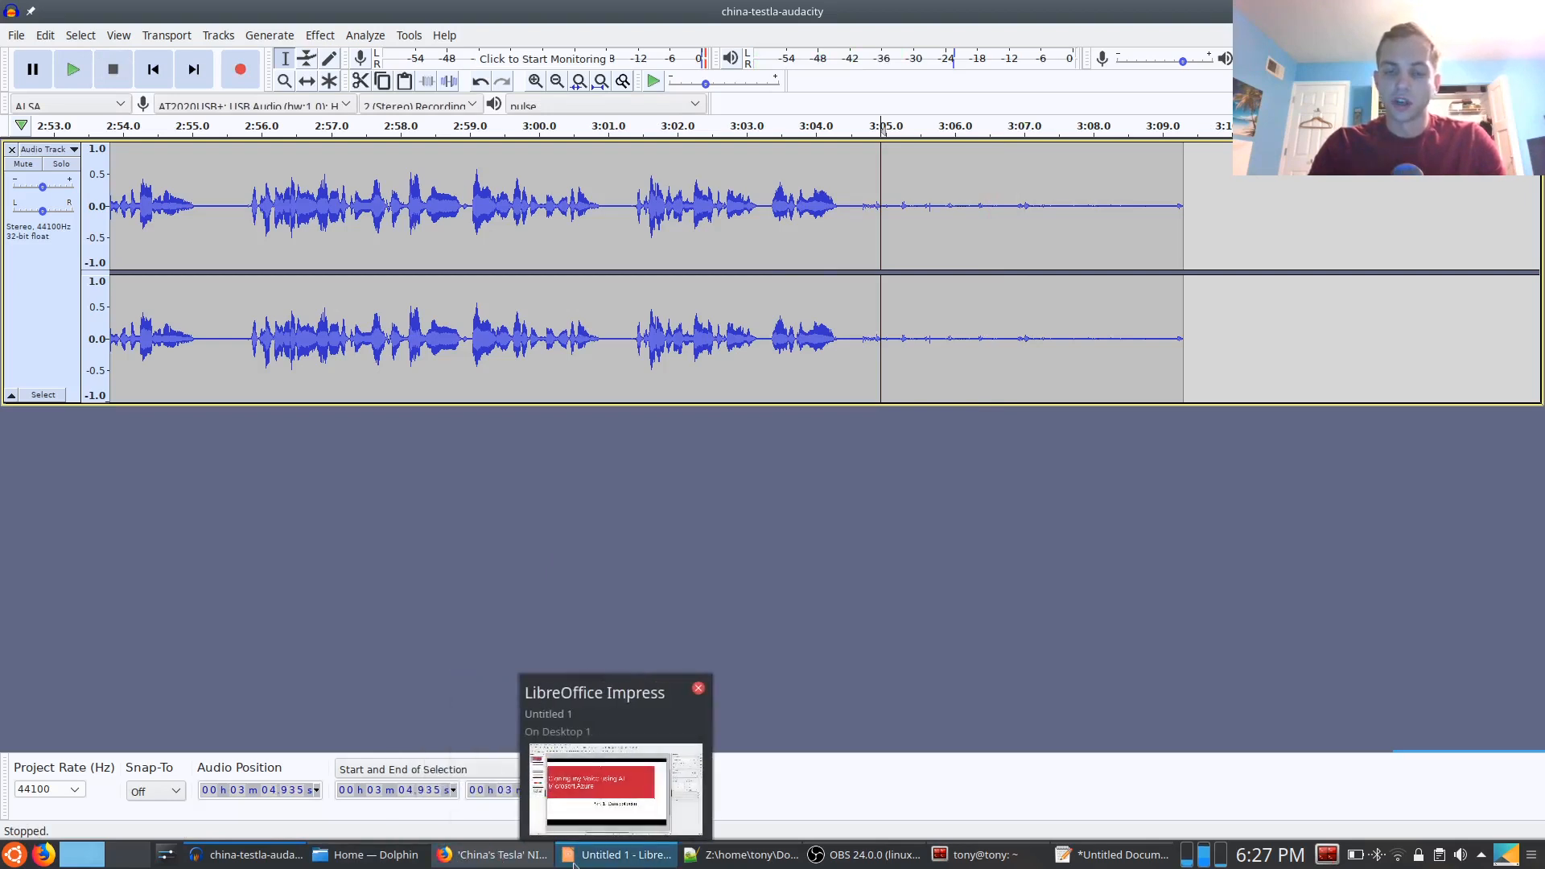
{"action": "left_click", "coordinate": [355, 857]}
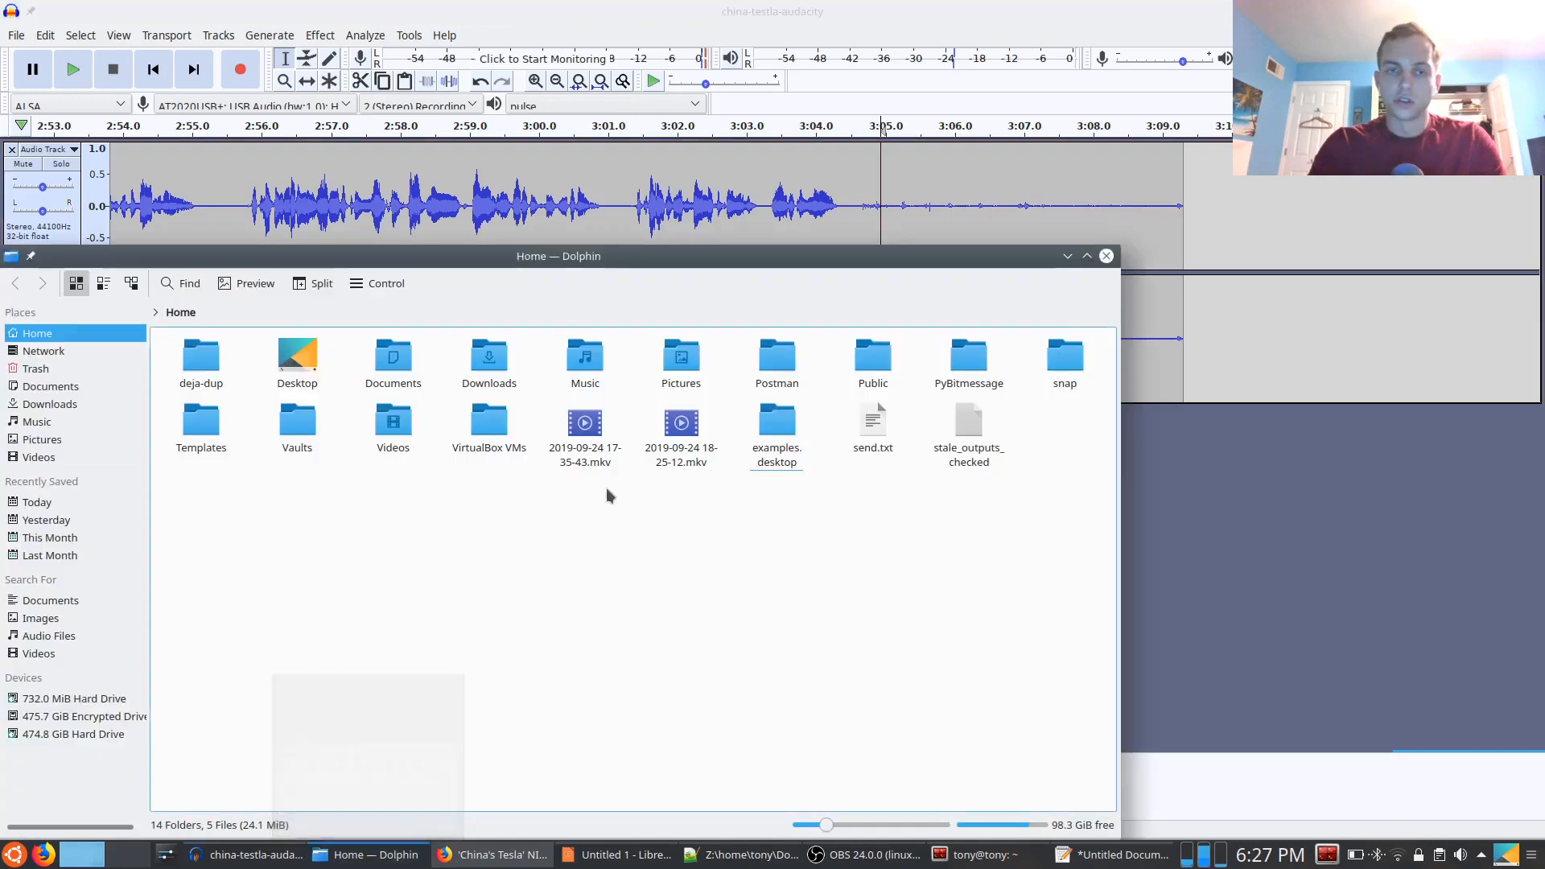
{"action": "left_click", "coordinate": [393, 360]}
{"action": "left_click", "coordinate": [291, 375]}
{"action": "left_click", "coordinate": [292, 377]}
{"action": "left_click", "coordinate": [201, 372]}
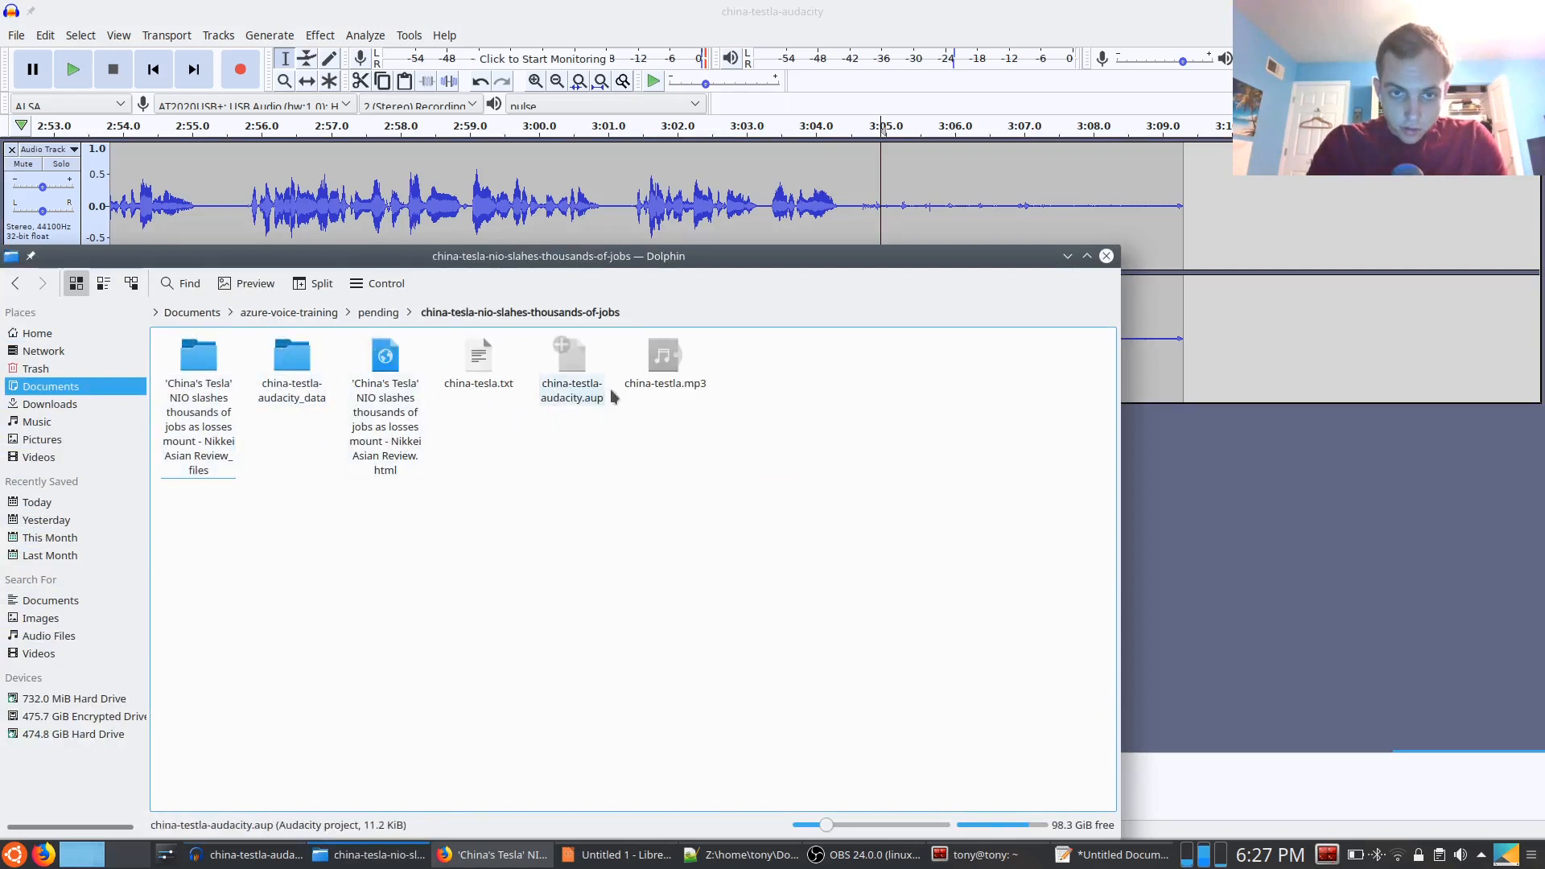
Rename the exported recording china-testla.mp3 to china-tesla.mp3
{"action": "right_click", "coordinate": [653, 385]}
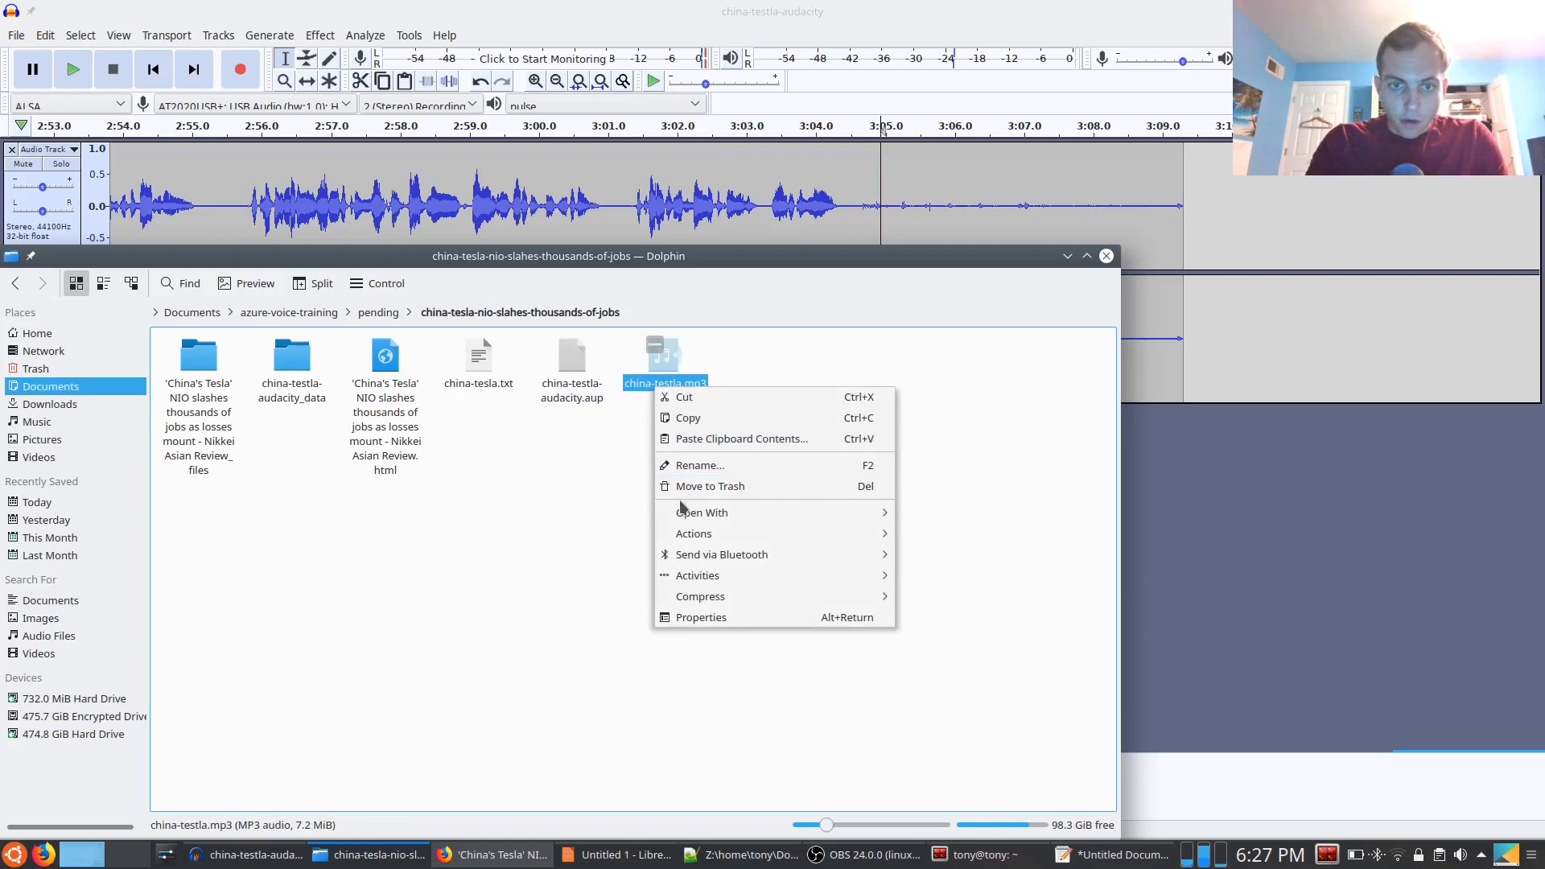
{"action": "mouse_move", "coordinate": [803, 596]}
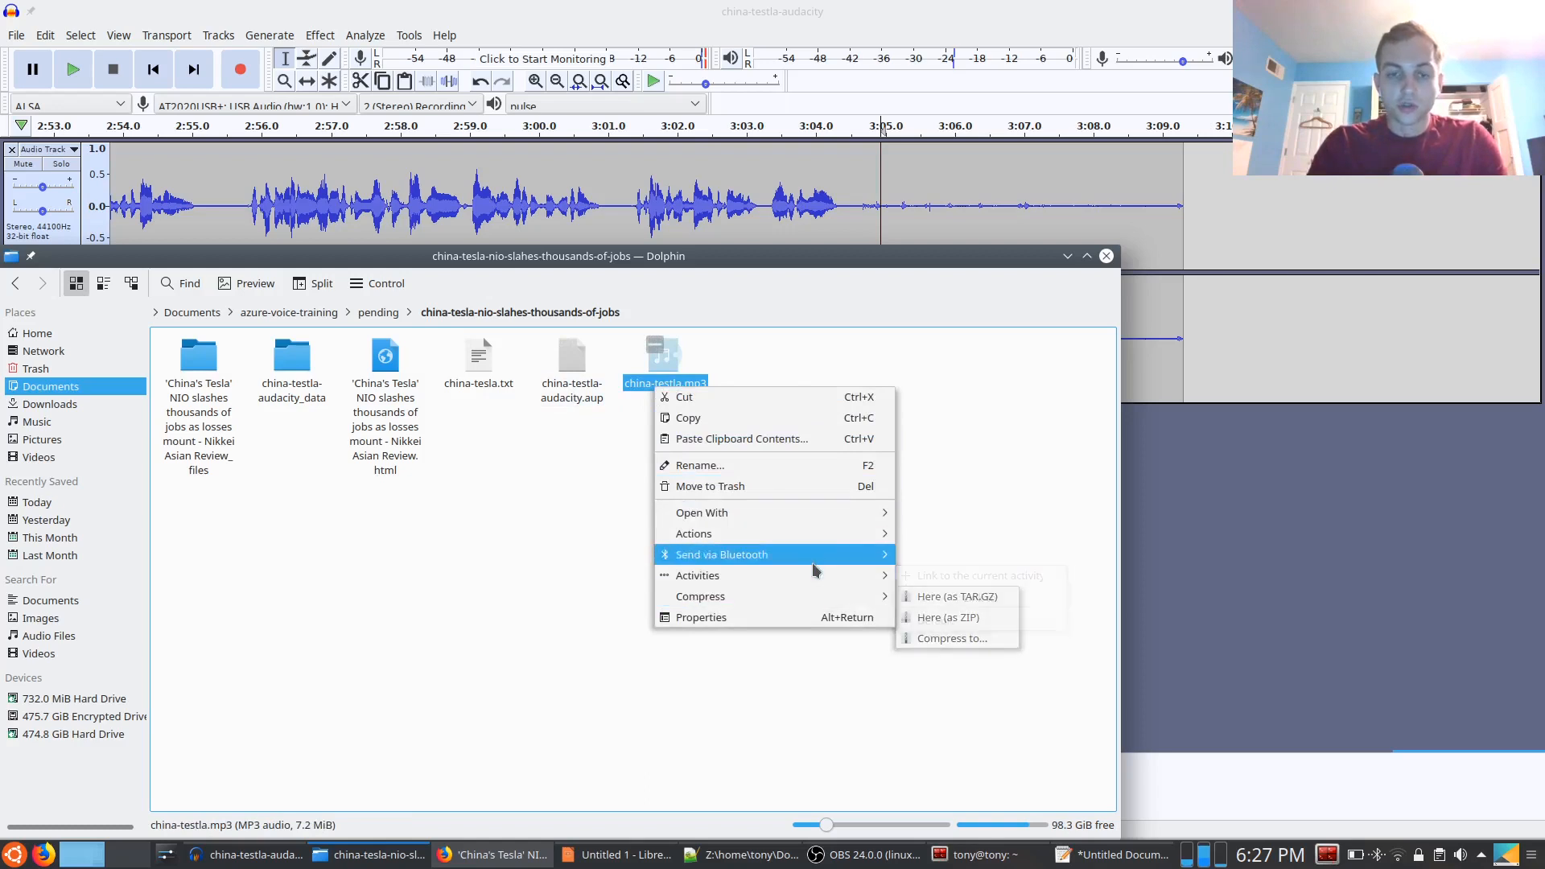
{"action": "left_click", "coordinate": [760, 471]}
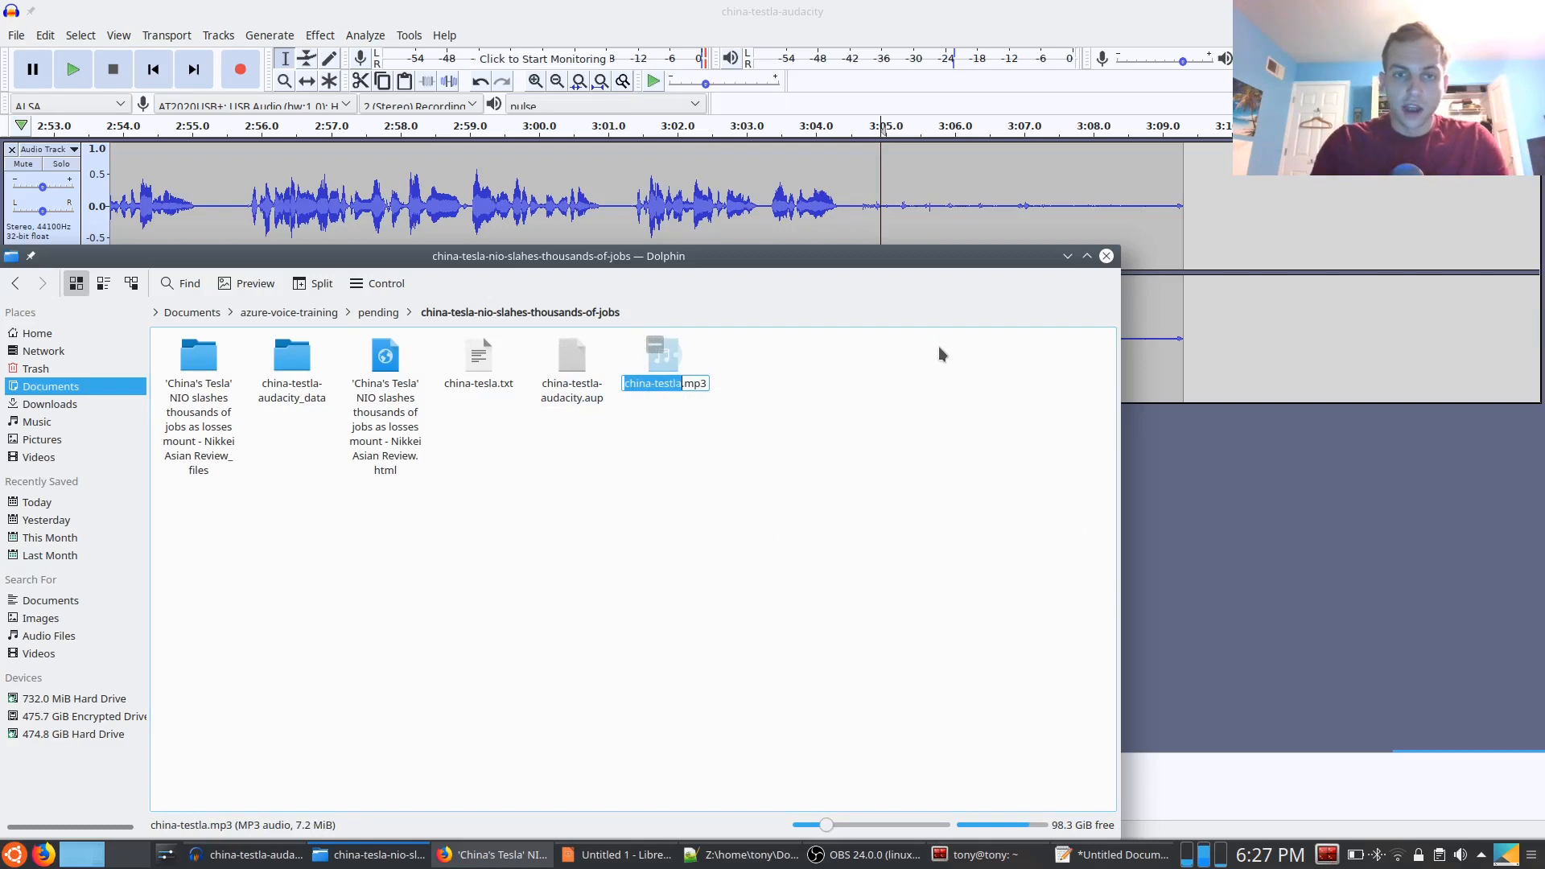
{"action": "type", "text": "china-tesla"}
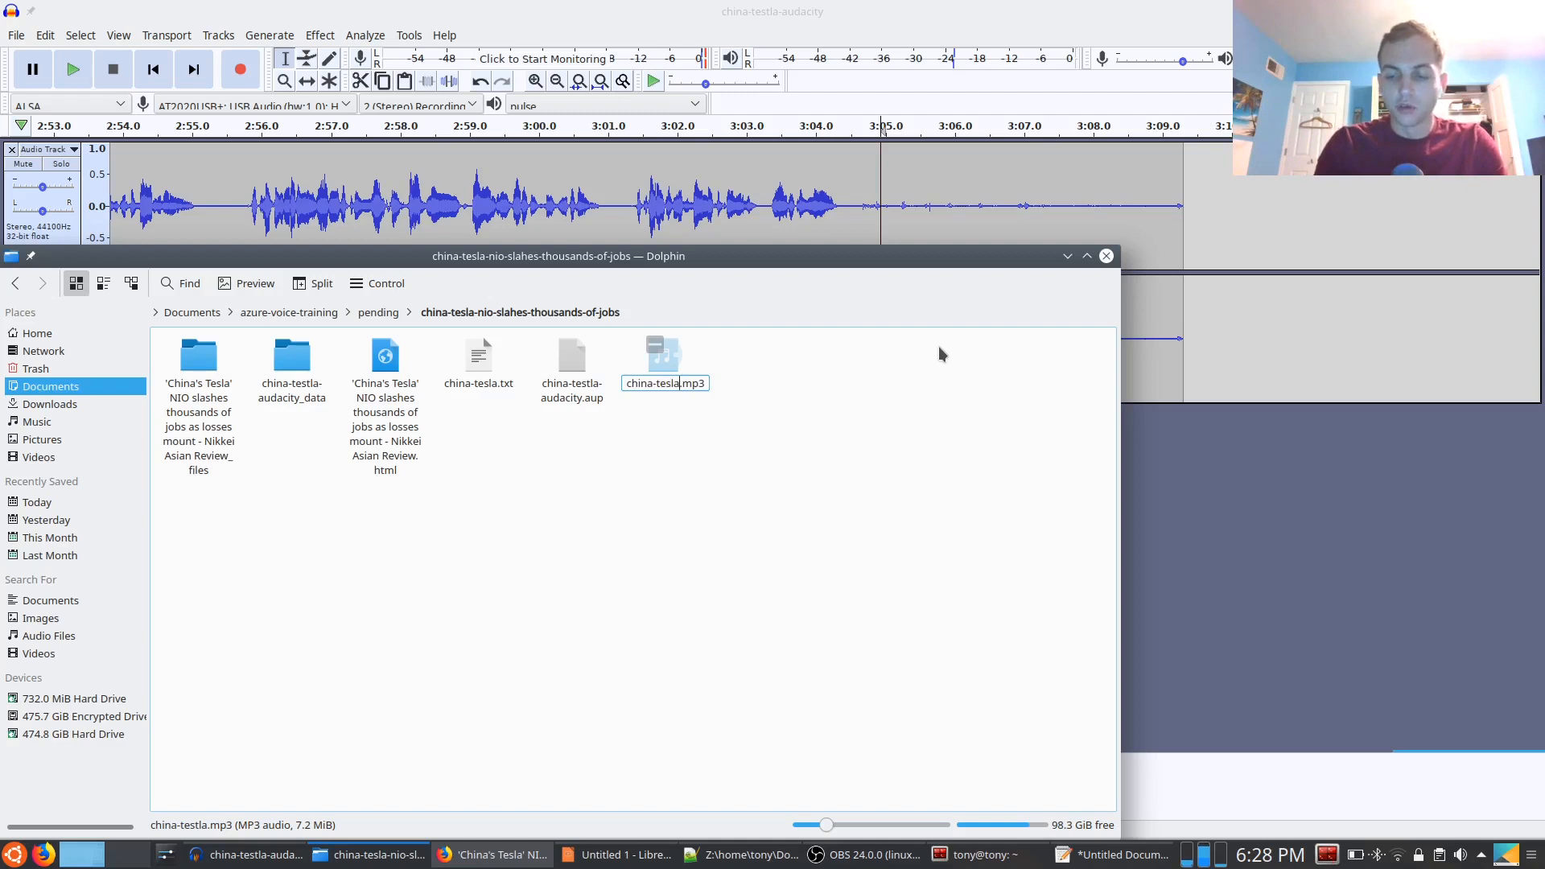
{"action": "key", "text": "Return"}
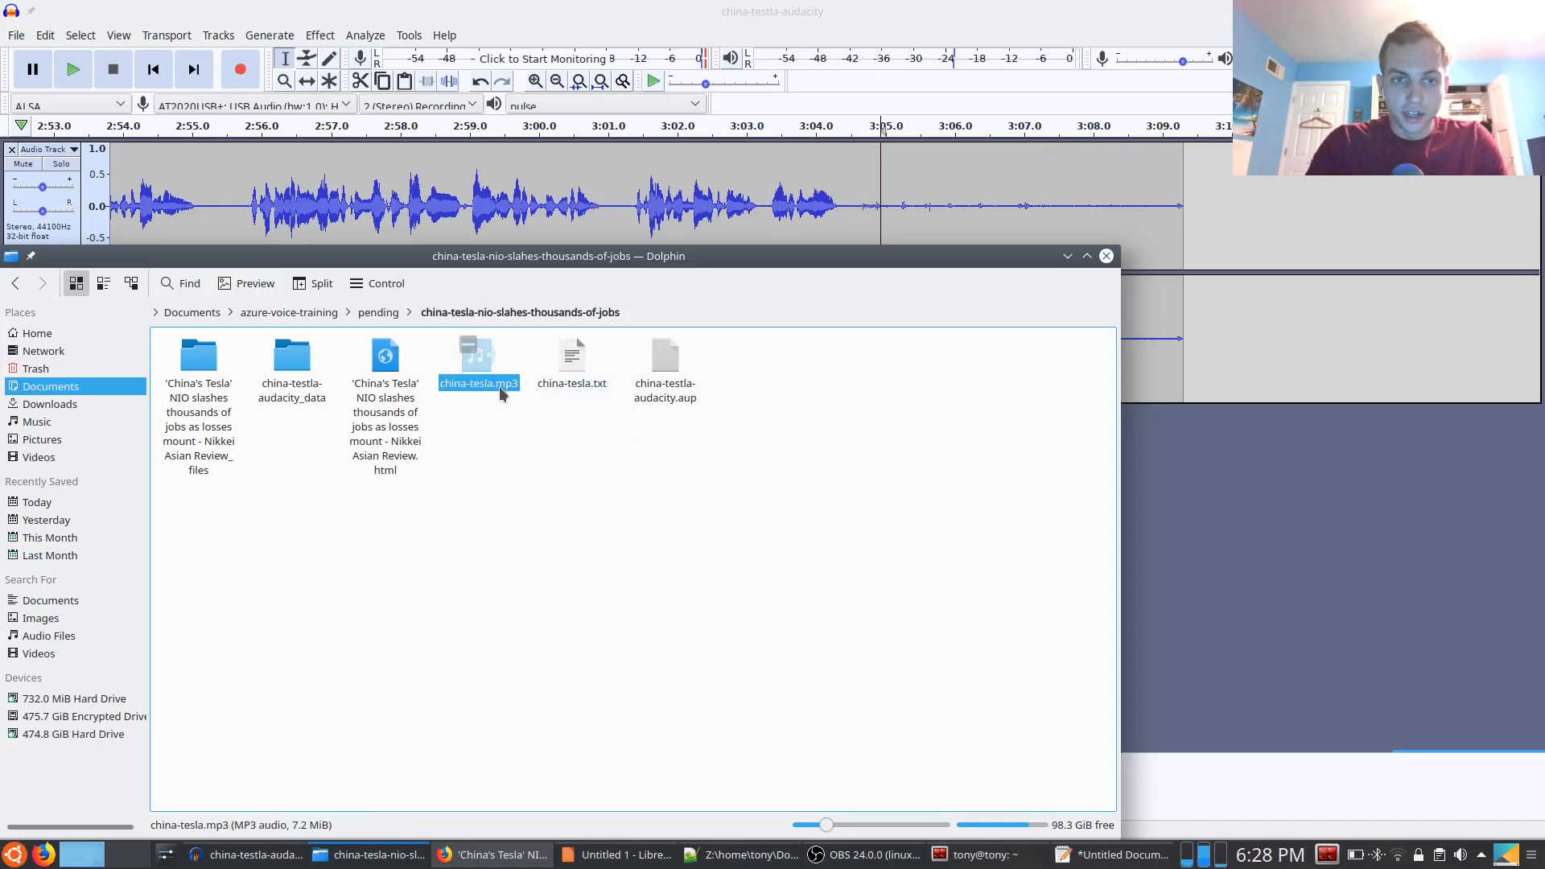
Compress china-tesla.mp3 into a zip archive named audio in the same folder
{"action": "left_click", "coordinate": [567, 388]}
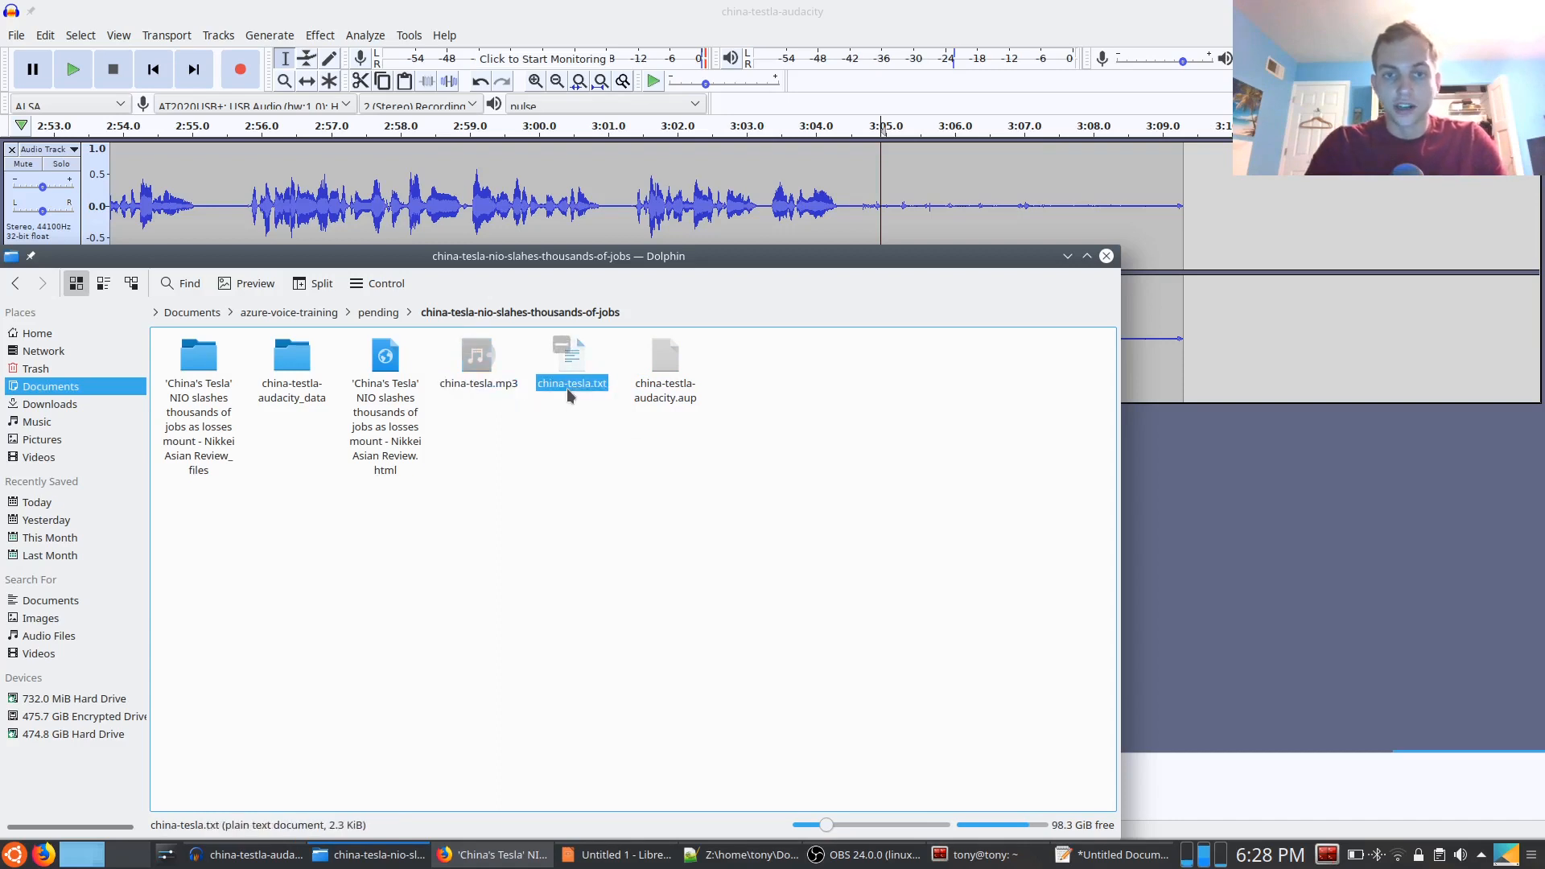
{"action": "left_click", "coordinate": [487, 387]}
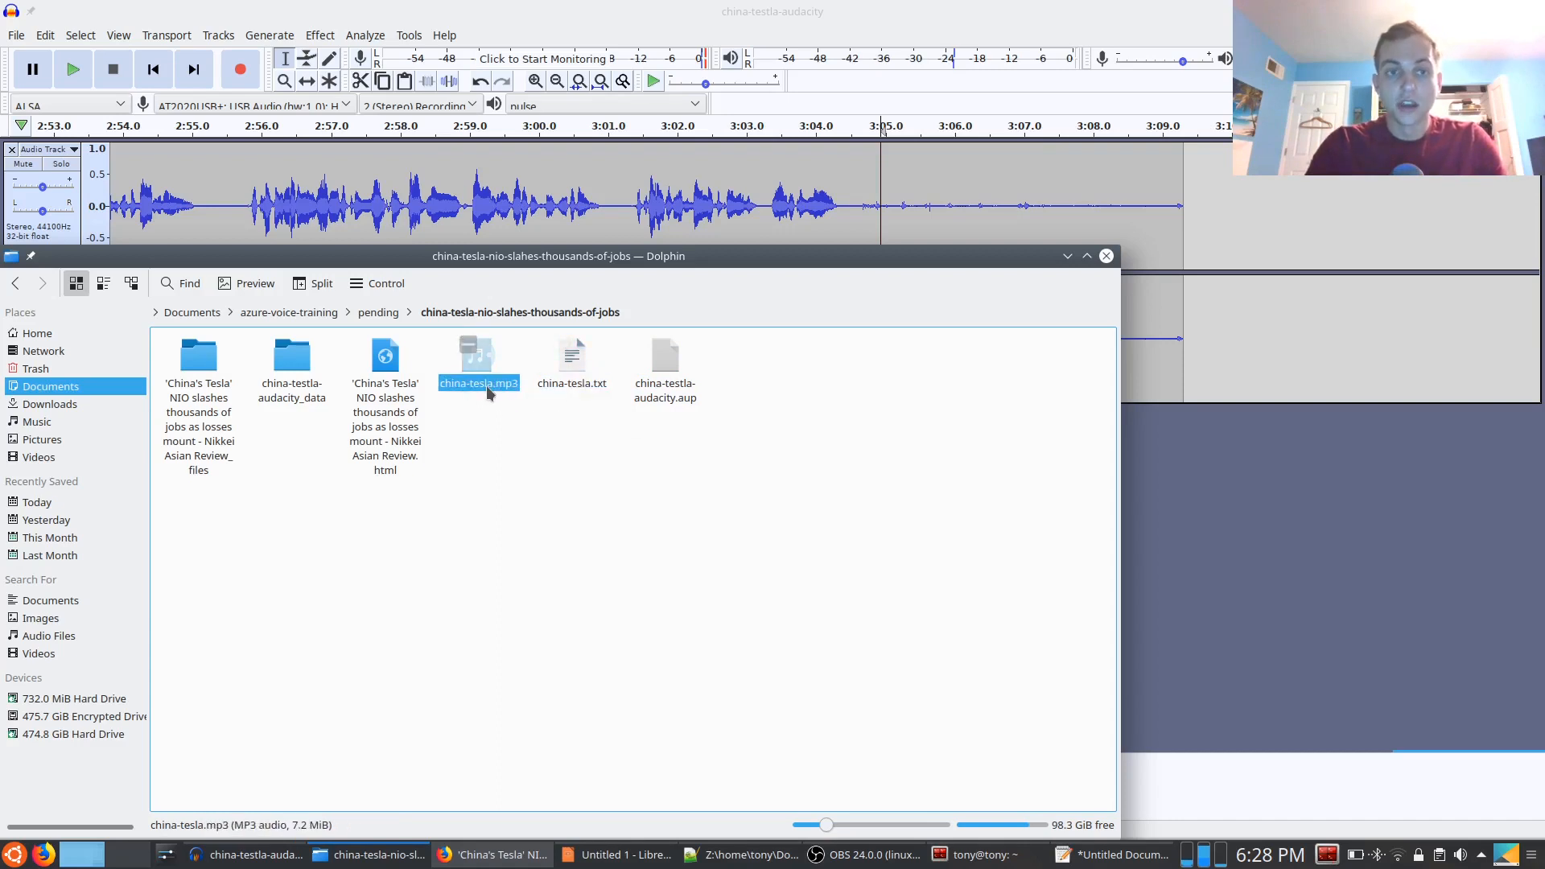
{"action": "right_click", "coordinate": [486, 385]}
{"action": "mouse_move", "coordinate": [692, 597]}
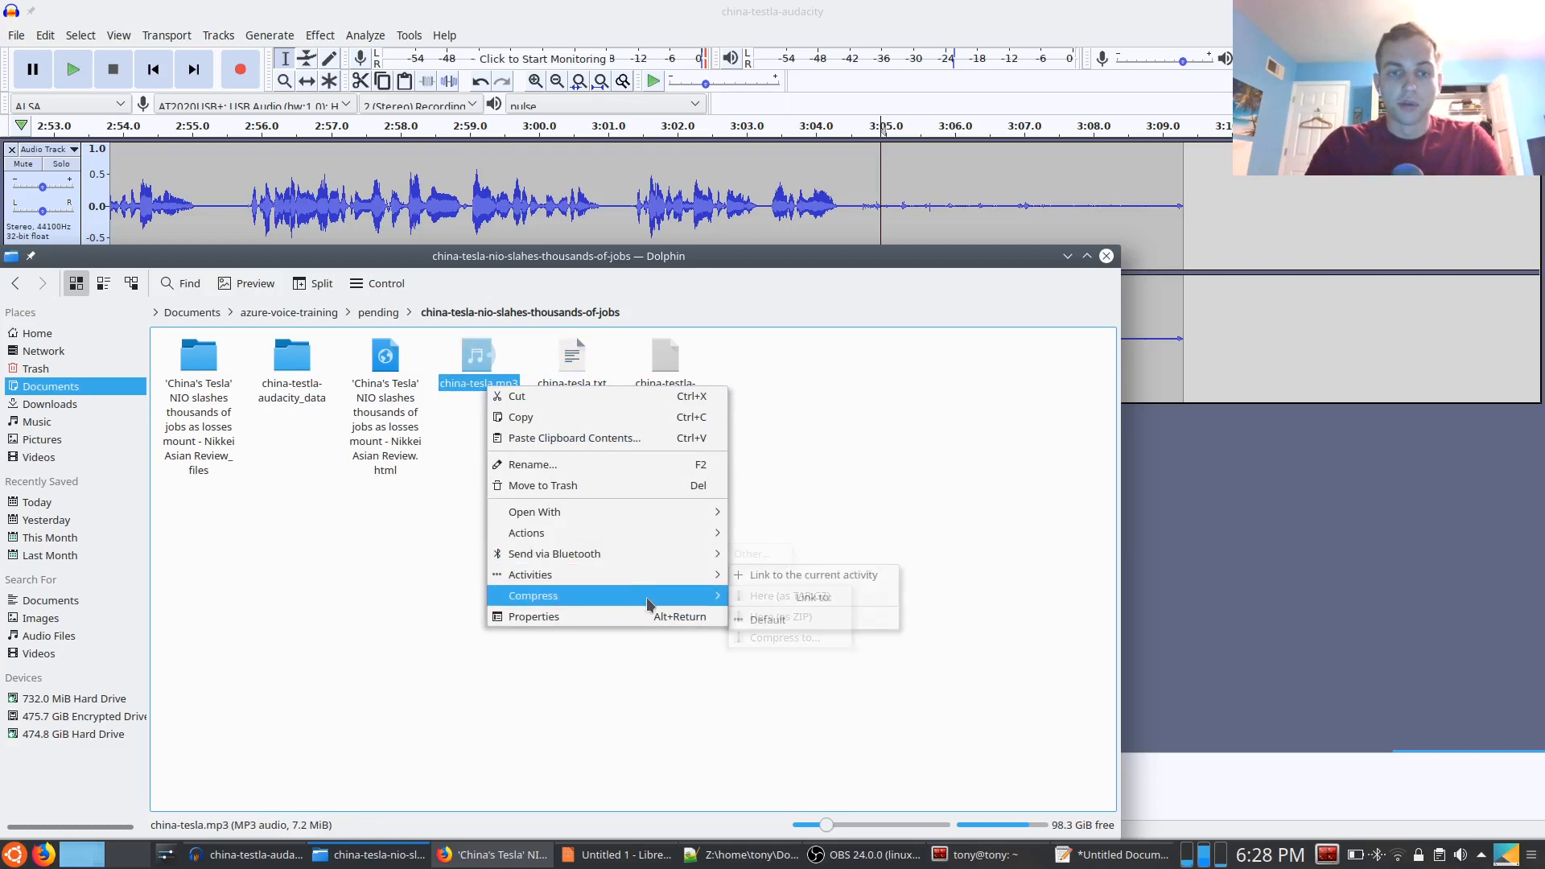
{"action": "left_click", "coordinate": [766, 637]}
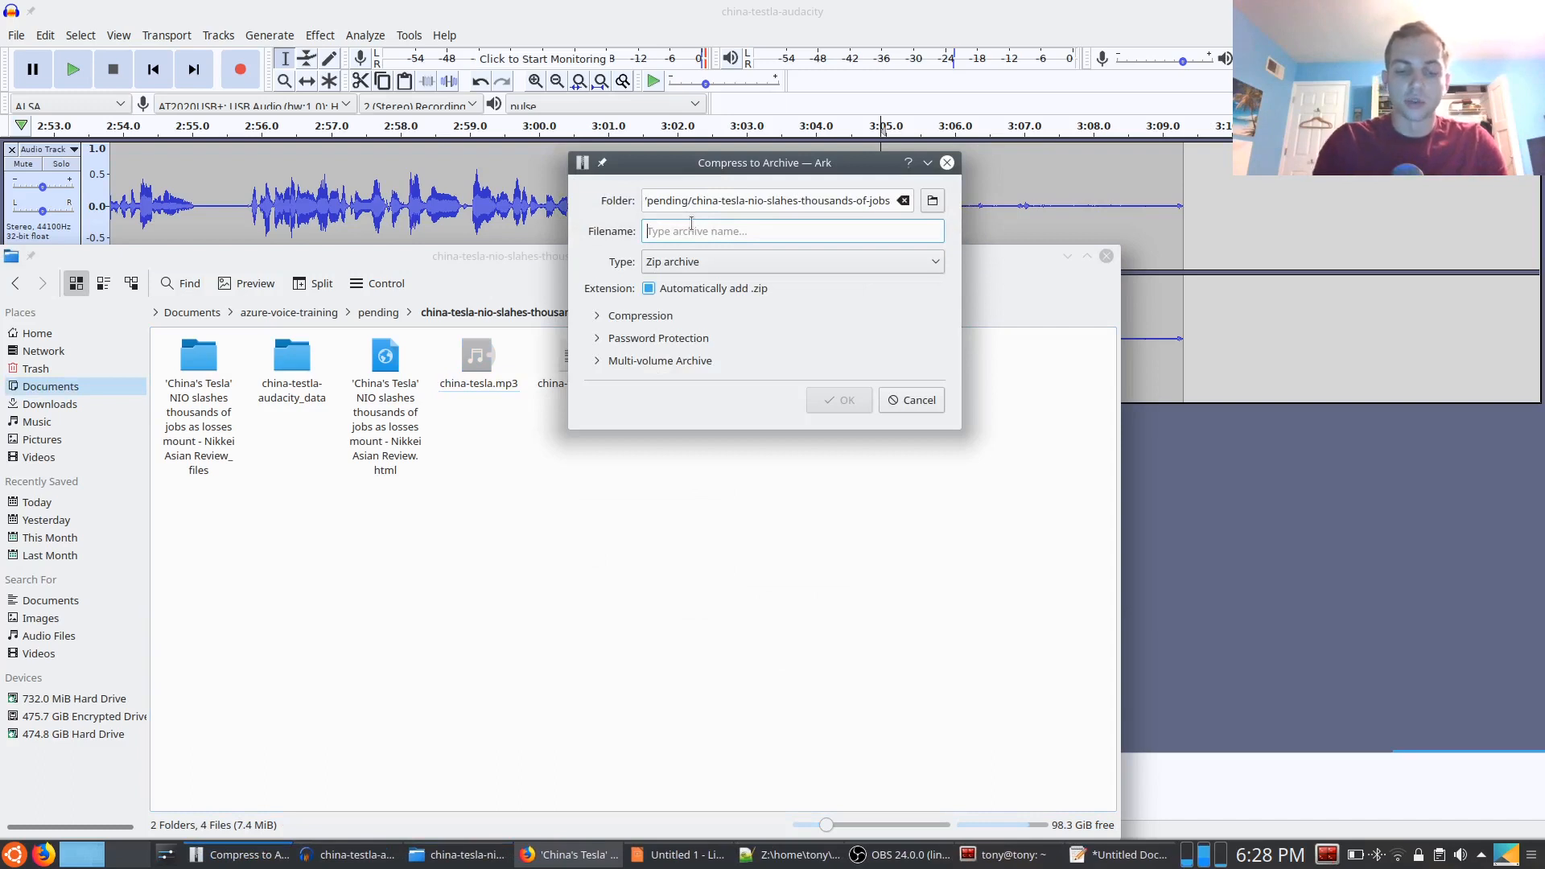
{"action": "type", "text": "au"}
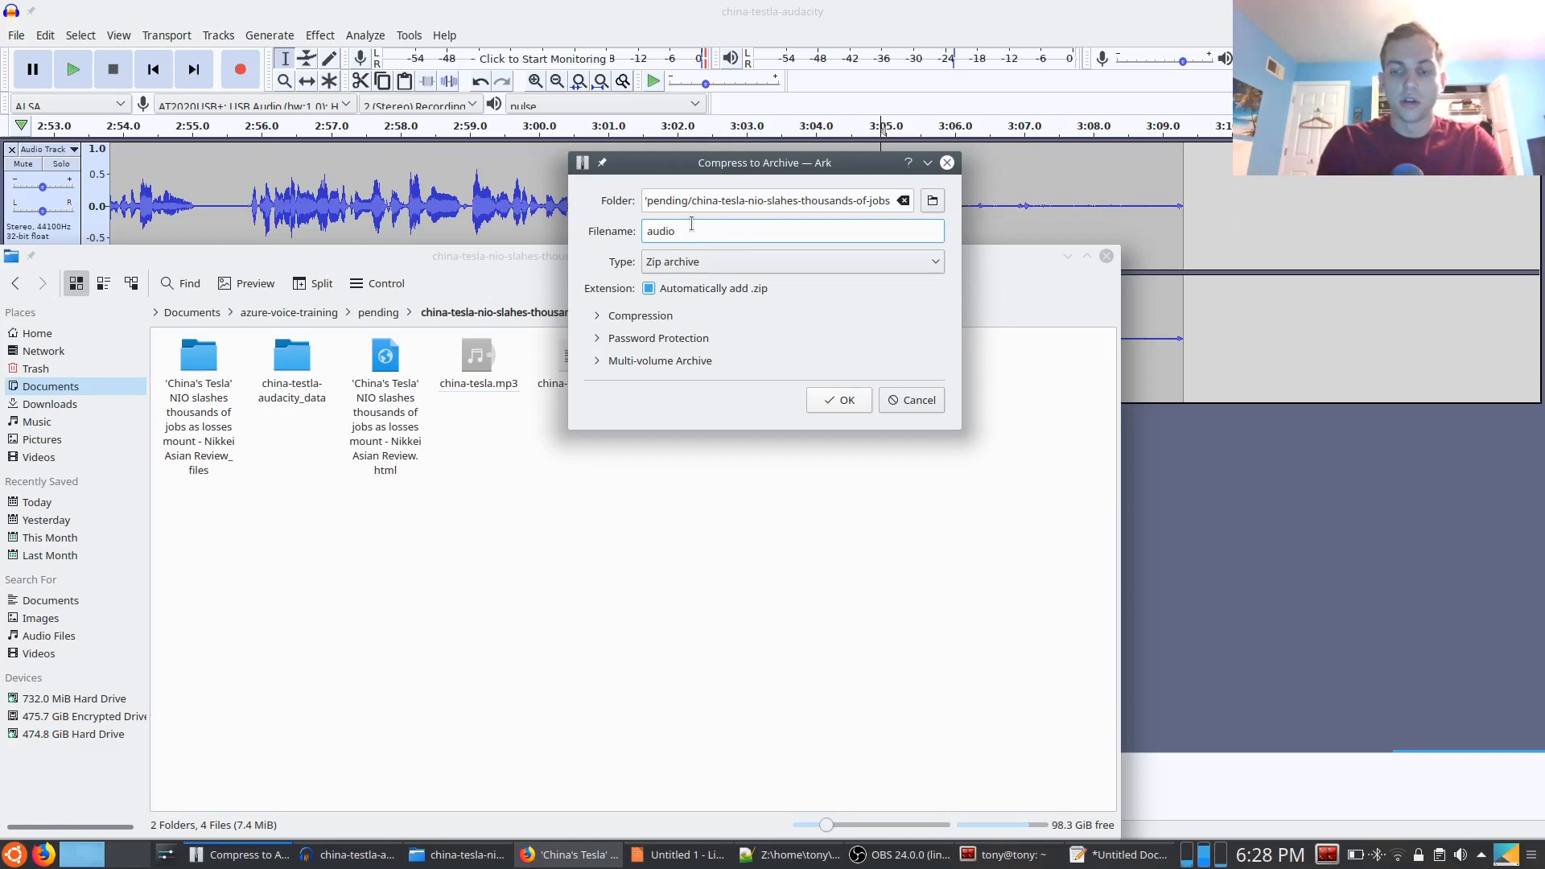
{"action": "type", "text": "dio"}
{"action": "key", "text": "Return"}
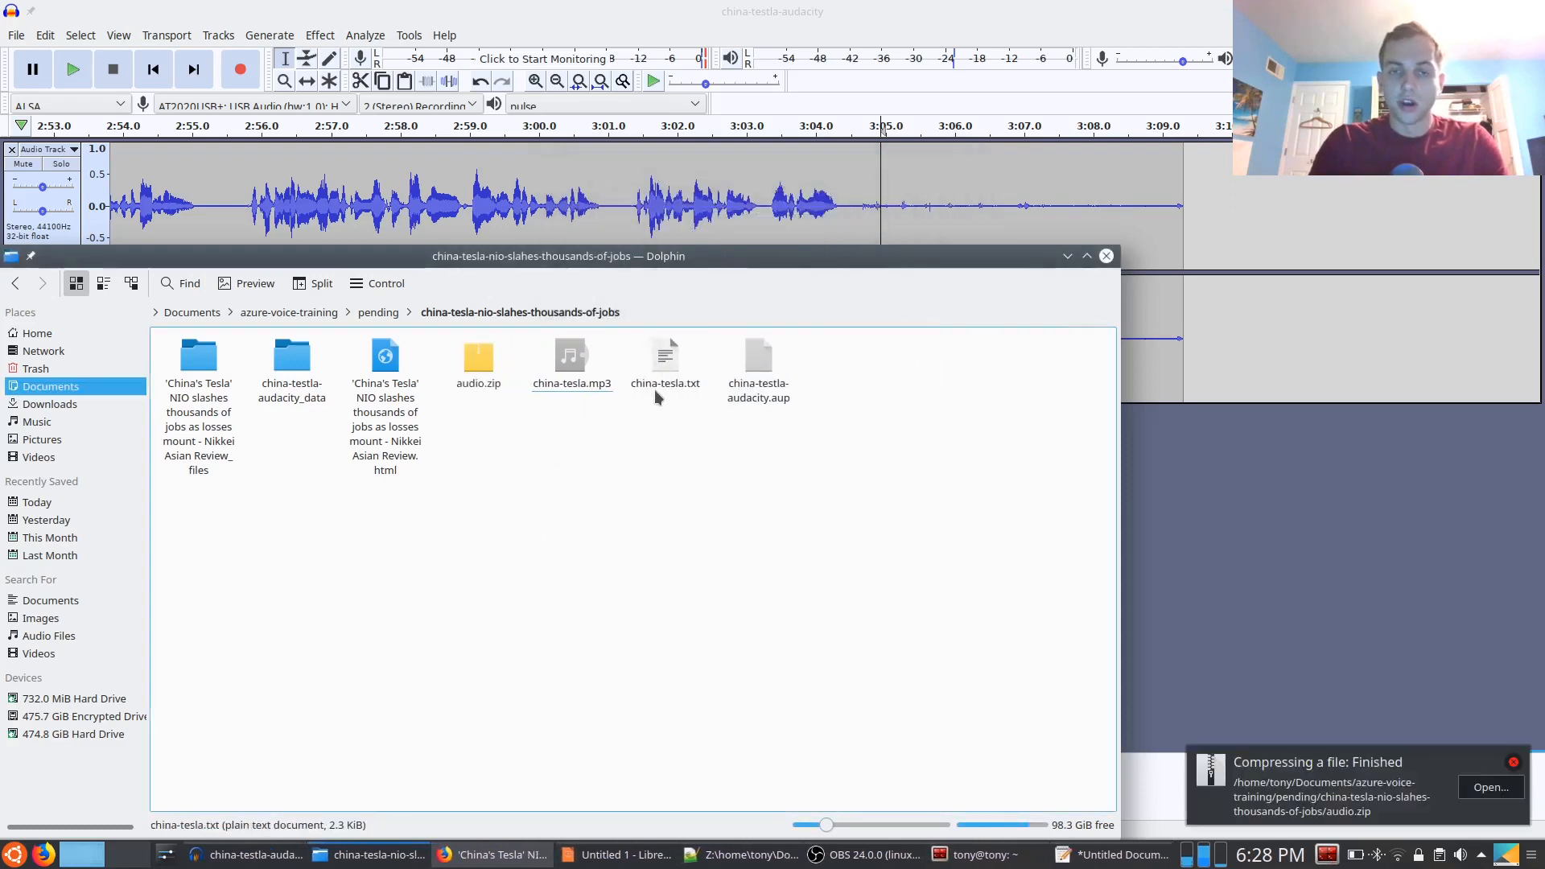
Compress china-tesla.txt into a zip archive named transcript in the same folder
{"action": "right_click", "coordinate": [660, 384]}
{"action": "mouse_move", "coordinate": [763, 596]}
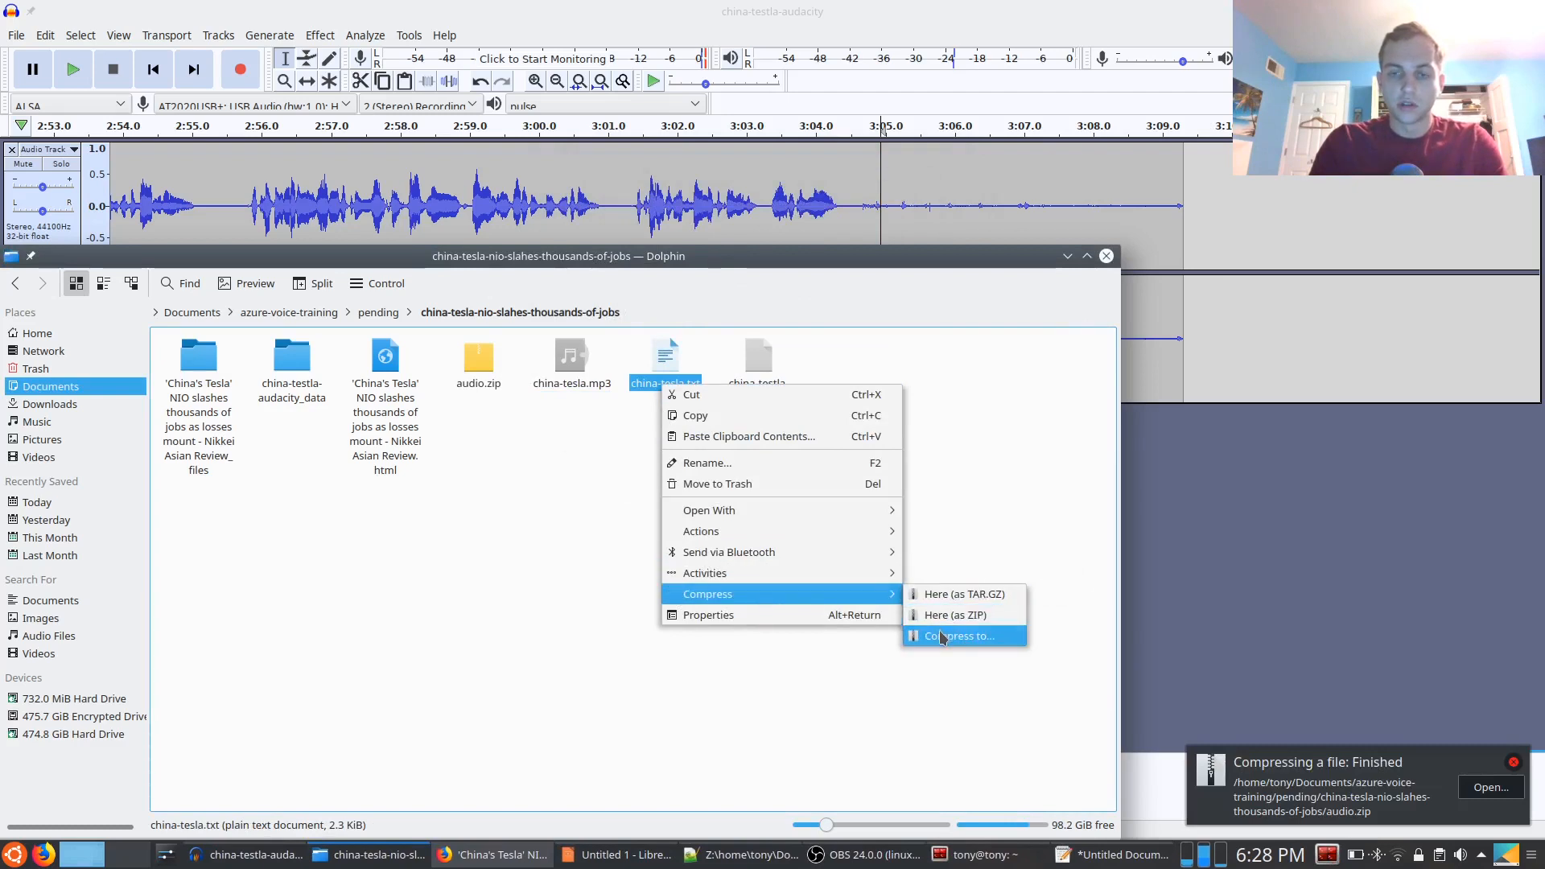
{"action": "left_click", "coordinate": [943, 636]}
{"action": "left_click", "coordinate": [802, 360]}
{"action": "type", "text": "transcript"}
{"action": "key", "text": "Return"}
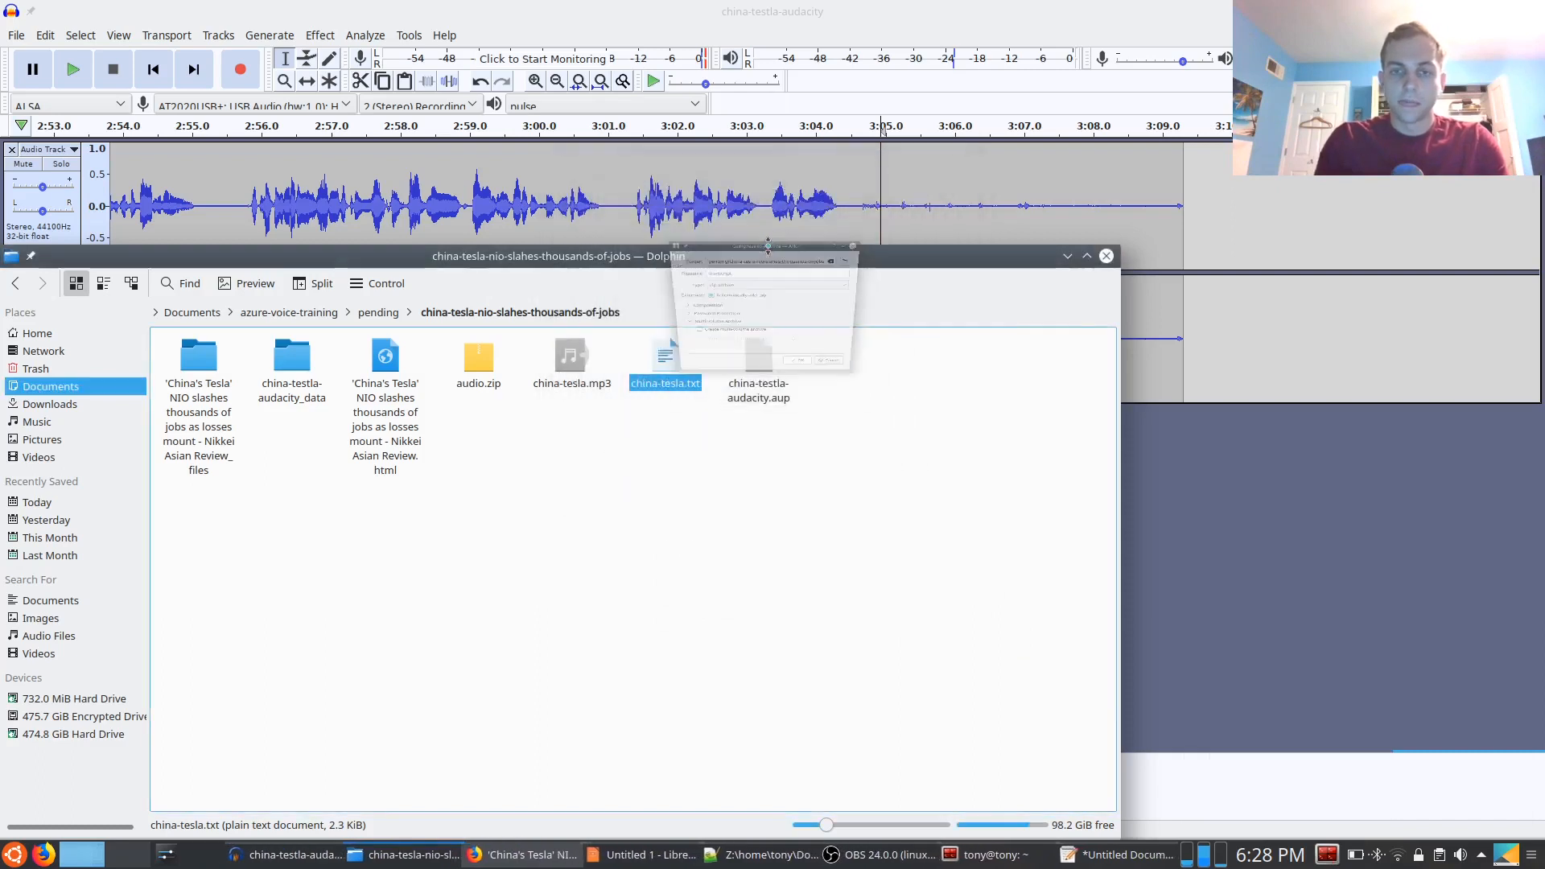
{"action": "left_click", "coordinate": [926, 475]}
{"action": "left_click", "coordinate": [478, 362]}
{"action": "left_click", "coordinate": [528, 551]}
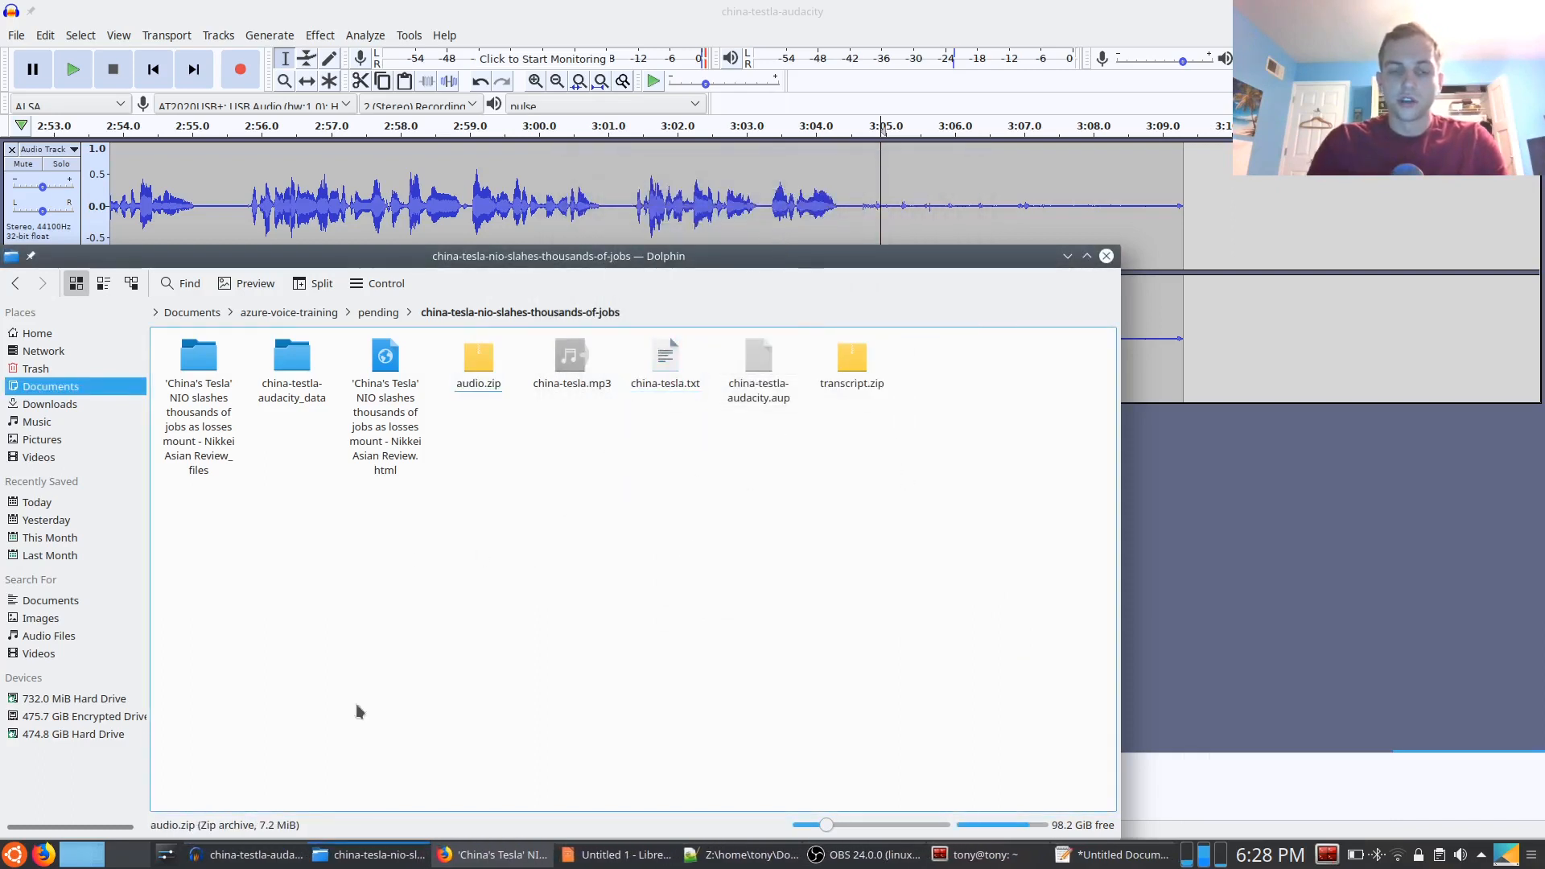
Switch to the Custom Voice page in Firefox, deselect The Veldt dataset and start a new data upload
{"action": "left_click", "coordinate": [449, 853]}
{"action": "left_click", "coordinate": [46, 38]}
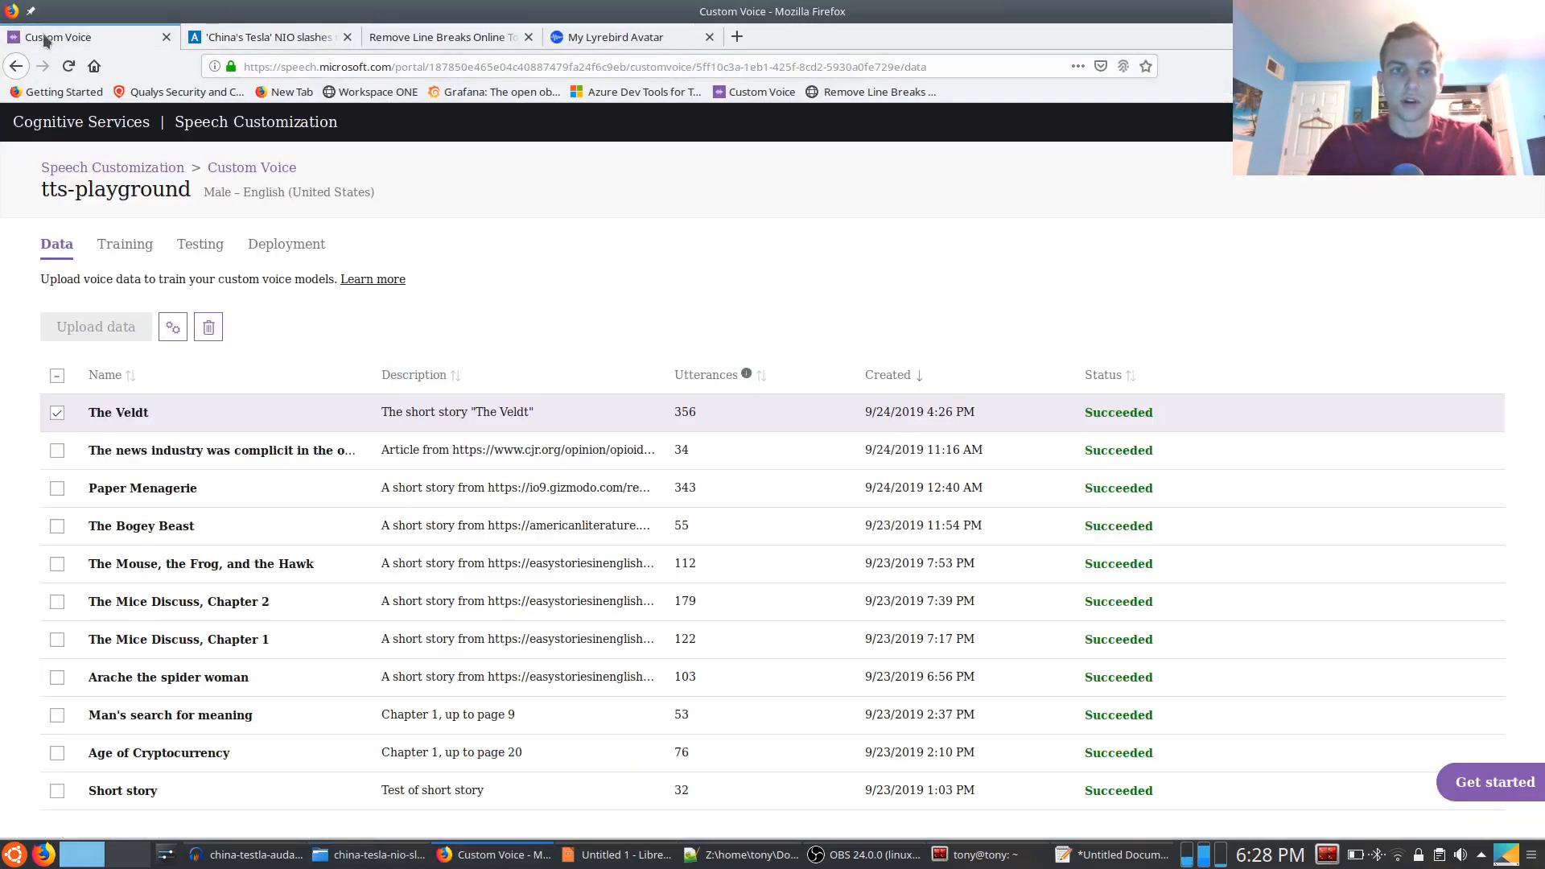
{"action": "left_click", "coordinate": [56, 413]}
{"action": "left_click", "coordinate": [96, 330]}
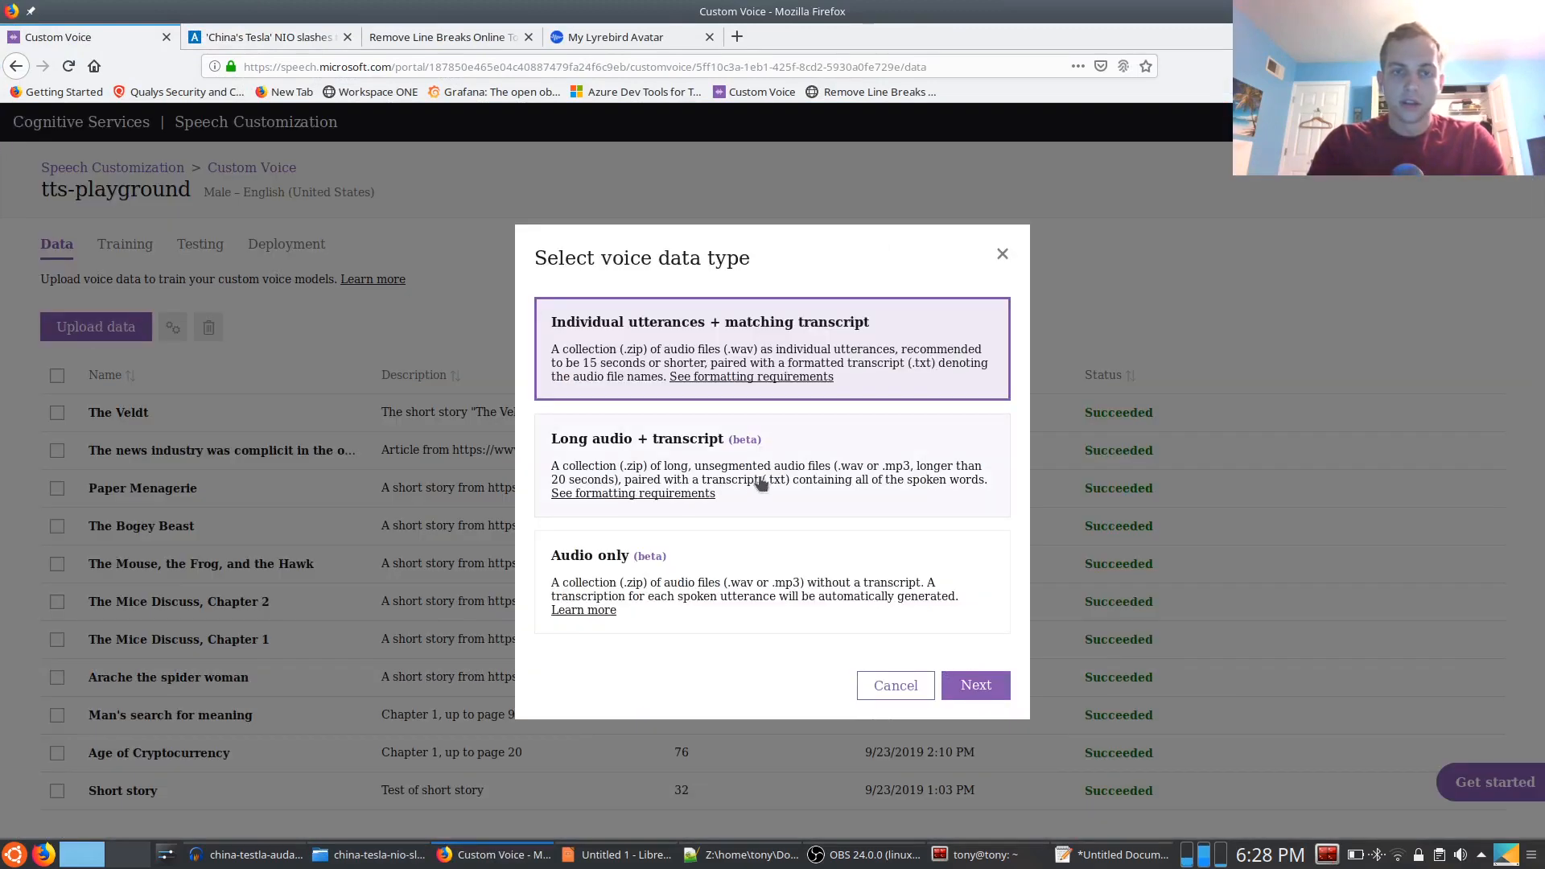
Compare the voice data types, choose Long audio + transcript and continue to the new dataset details
{"action": "left_click", "coordinate": [814, 453]}
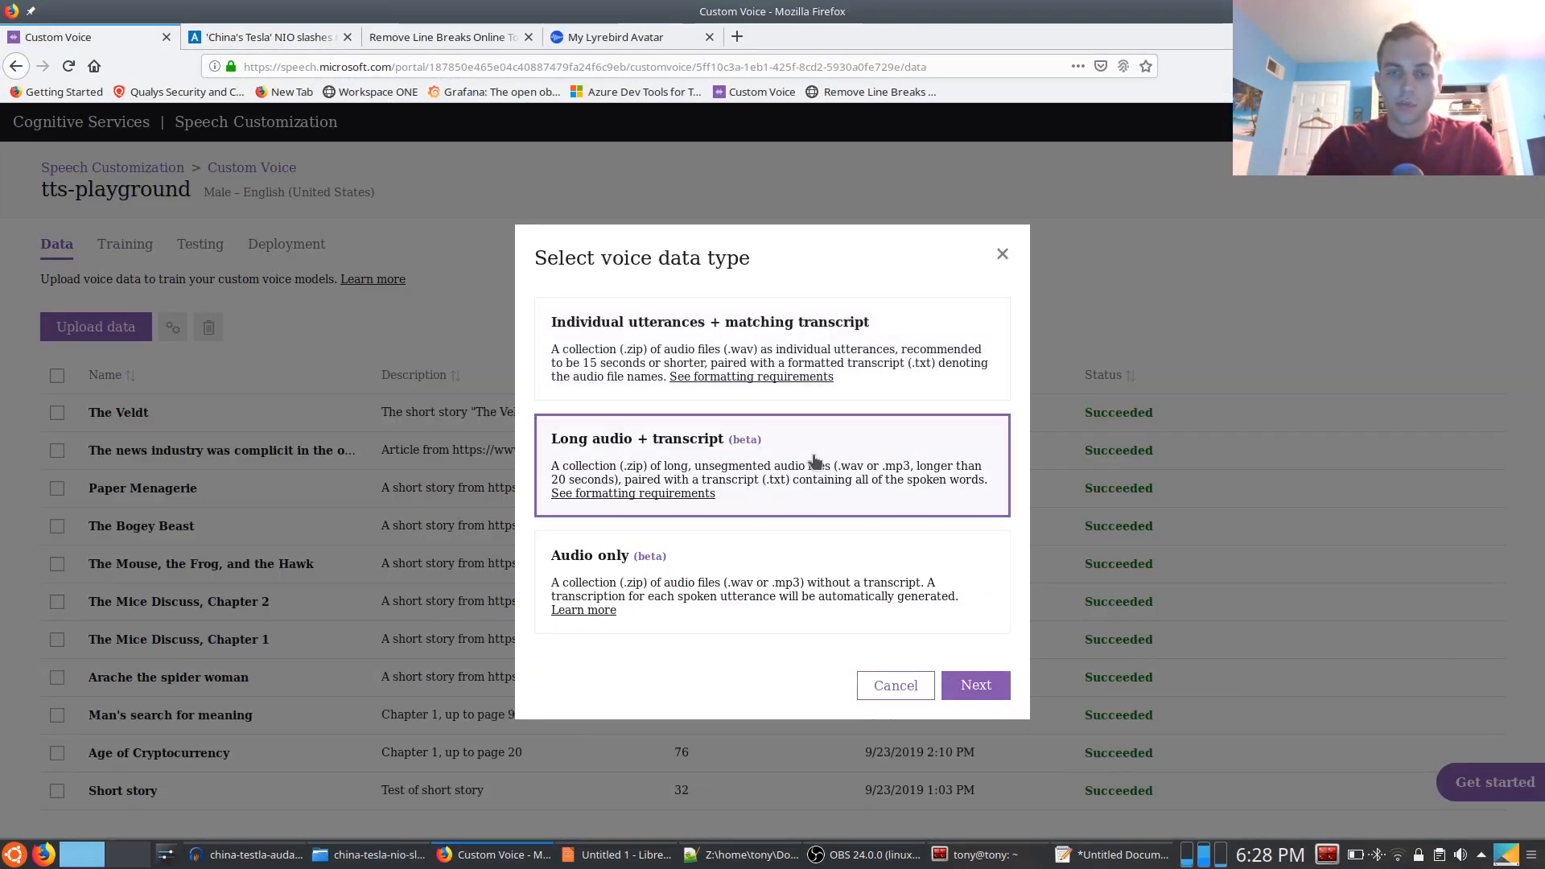
{"action": "left_click_drag", "start_coordinate": [730, 441], "coordinate": [762, 441]}
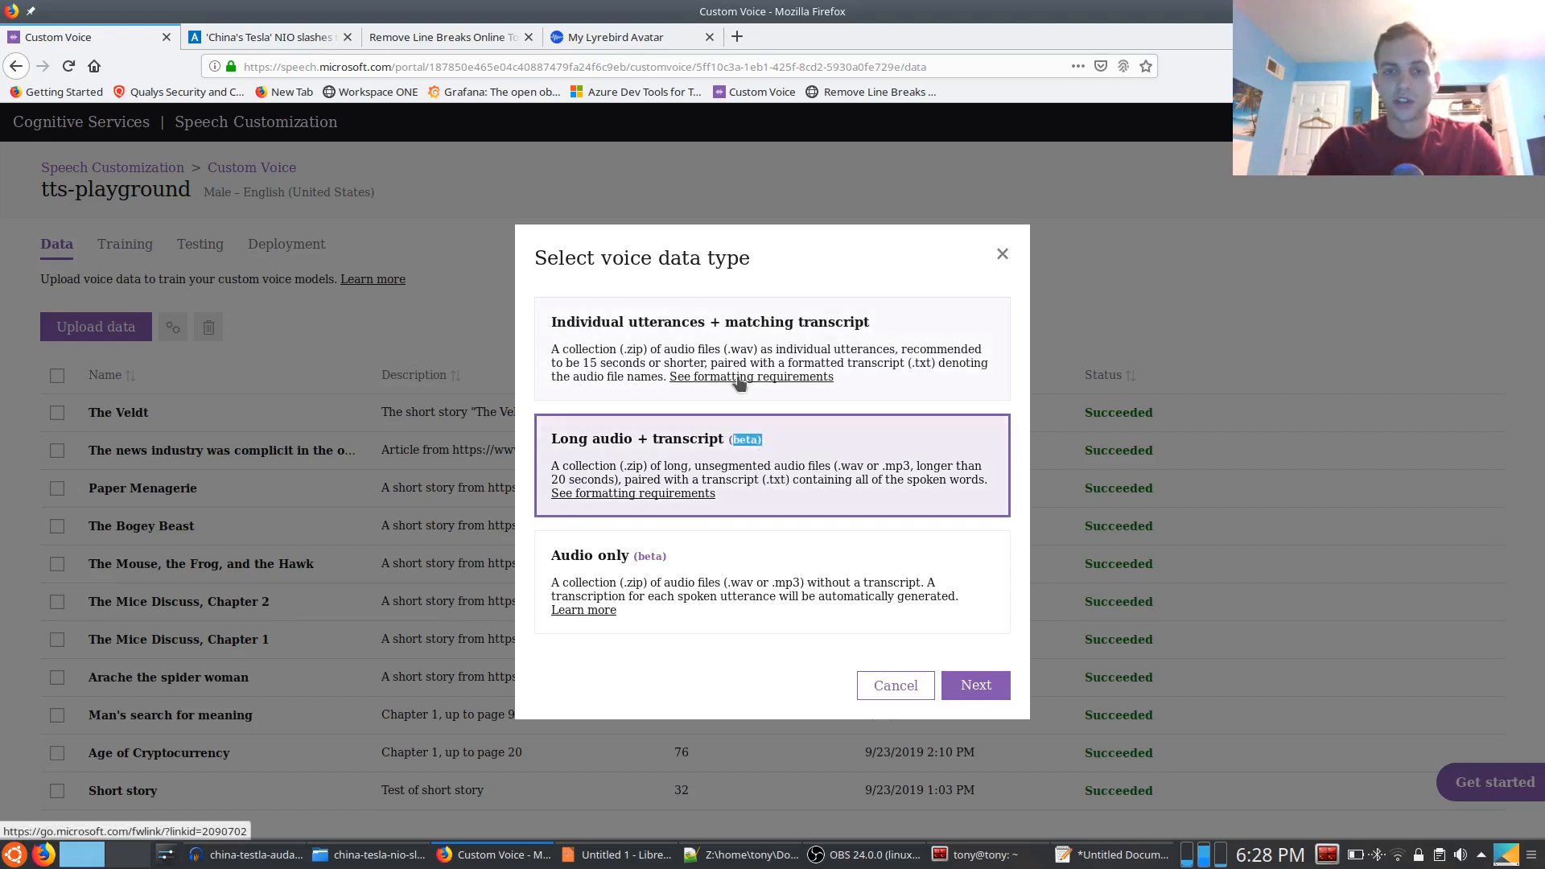
{"action": "left_click", "coordinate": [676, 323]}
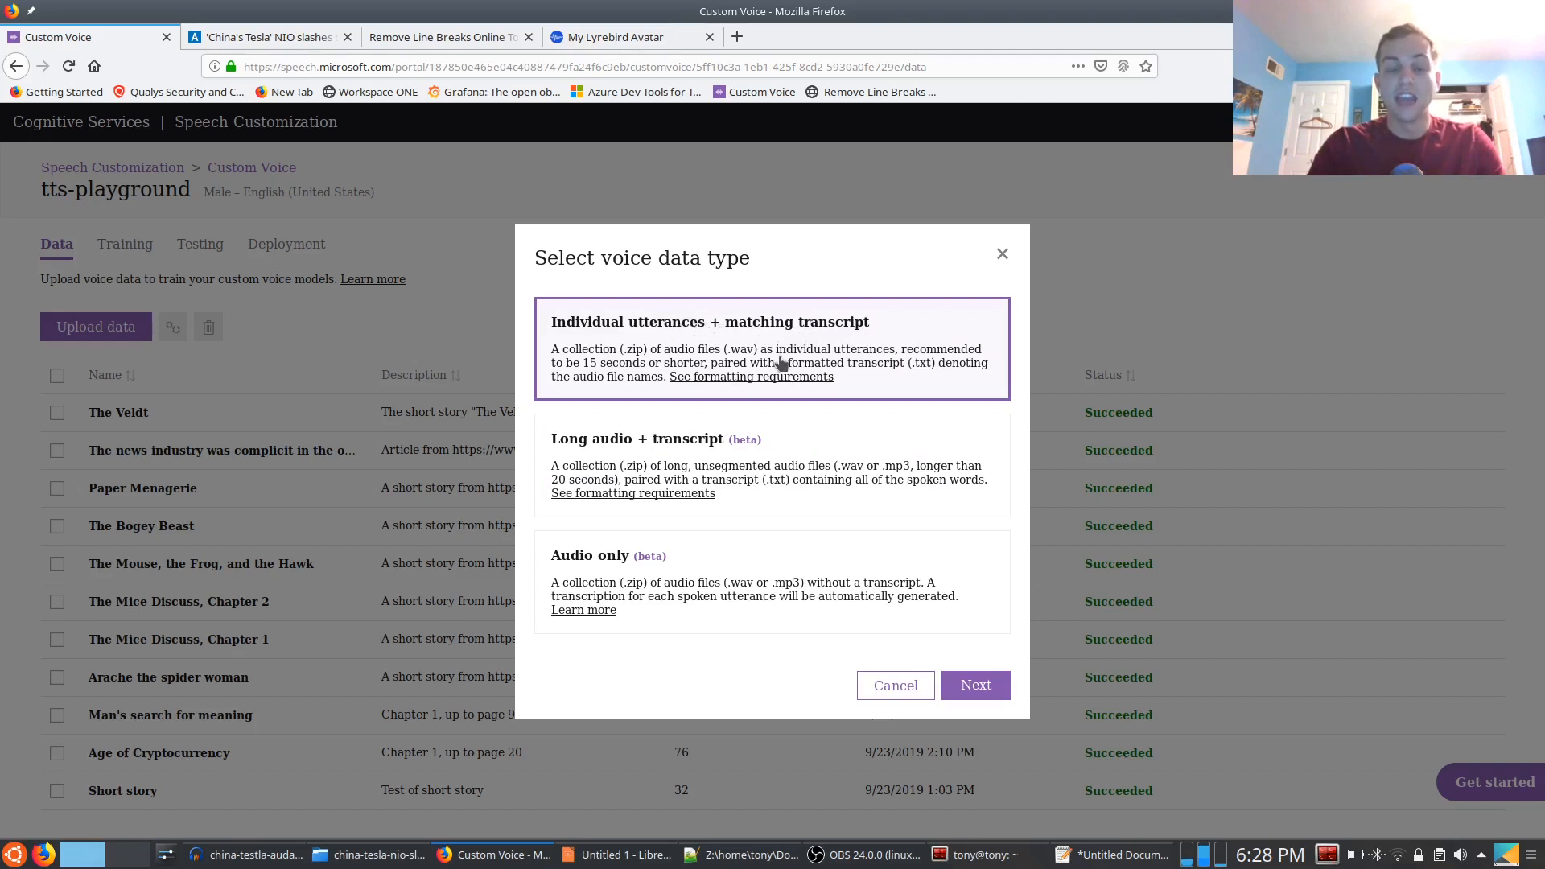
{"action": "left_click", "coordinate": [800, 460]}
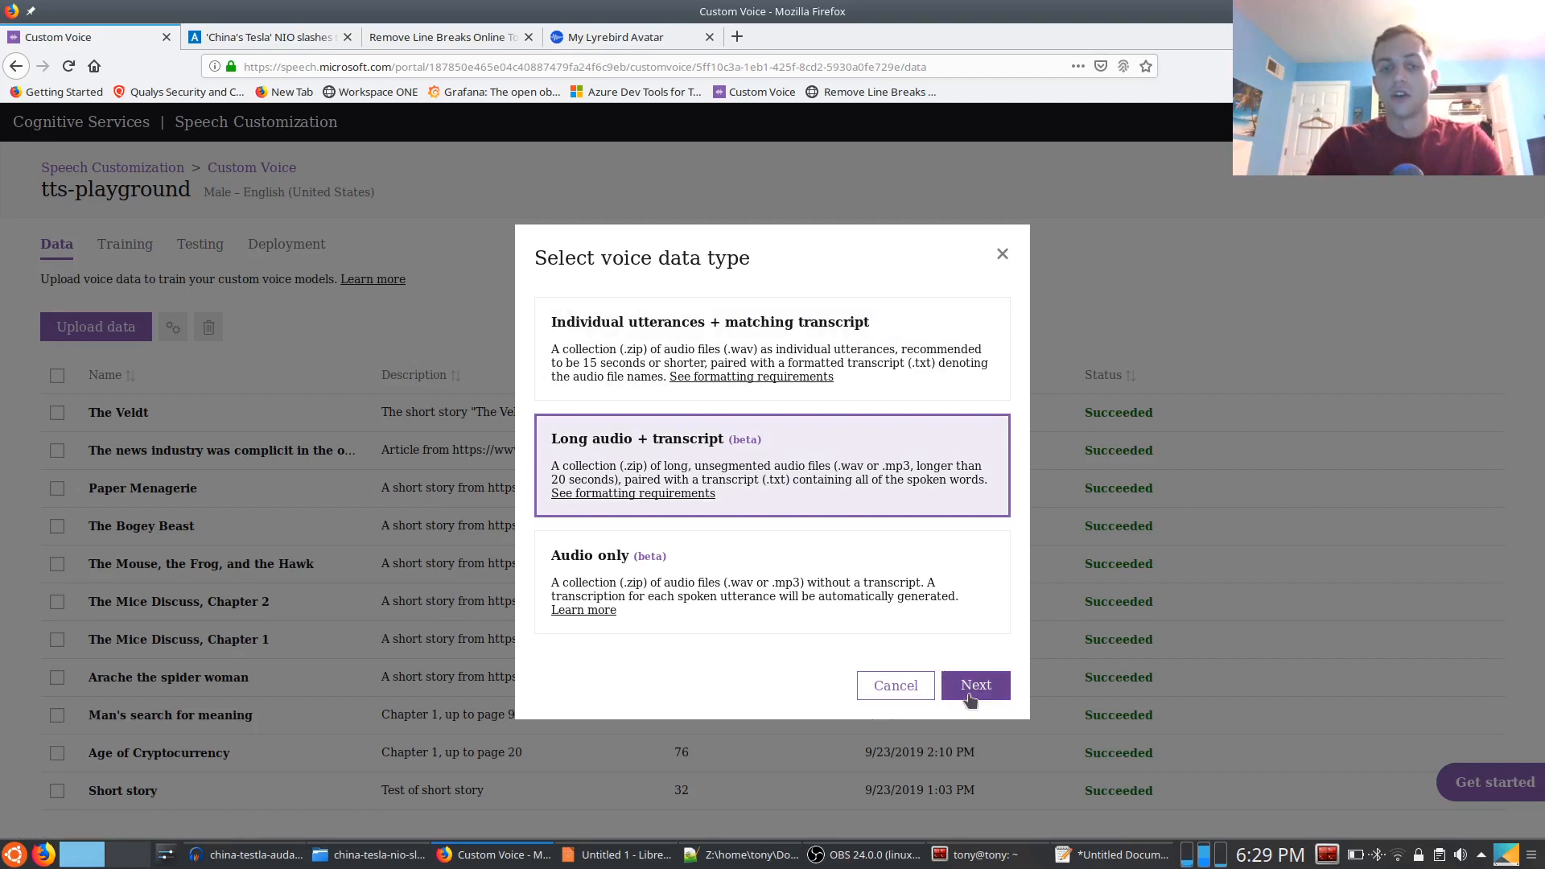
{"action": "left_click", "coordinate": [741, 571]}
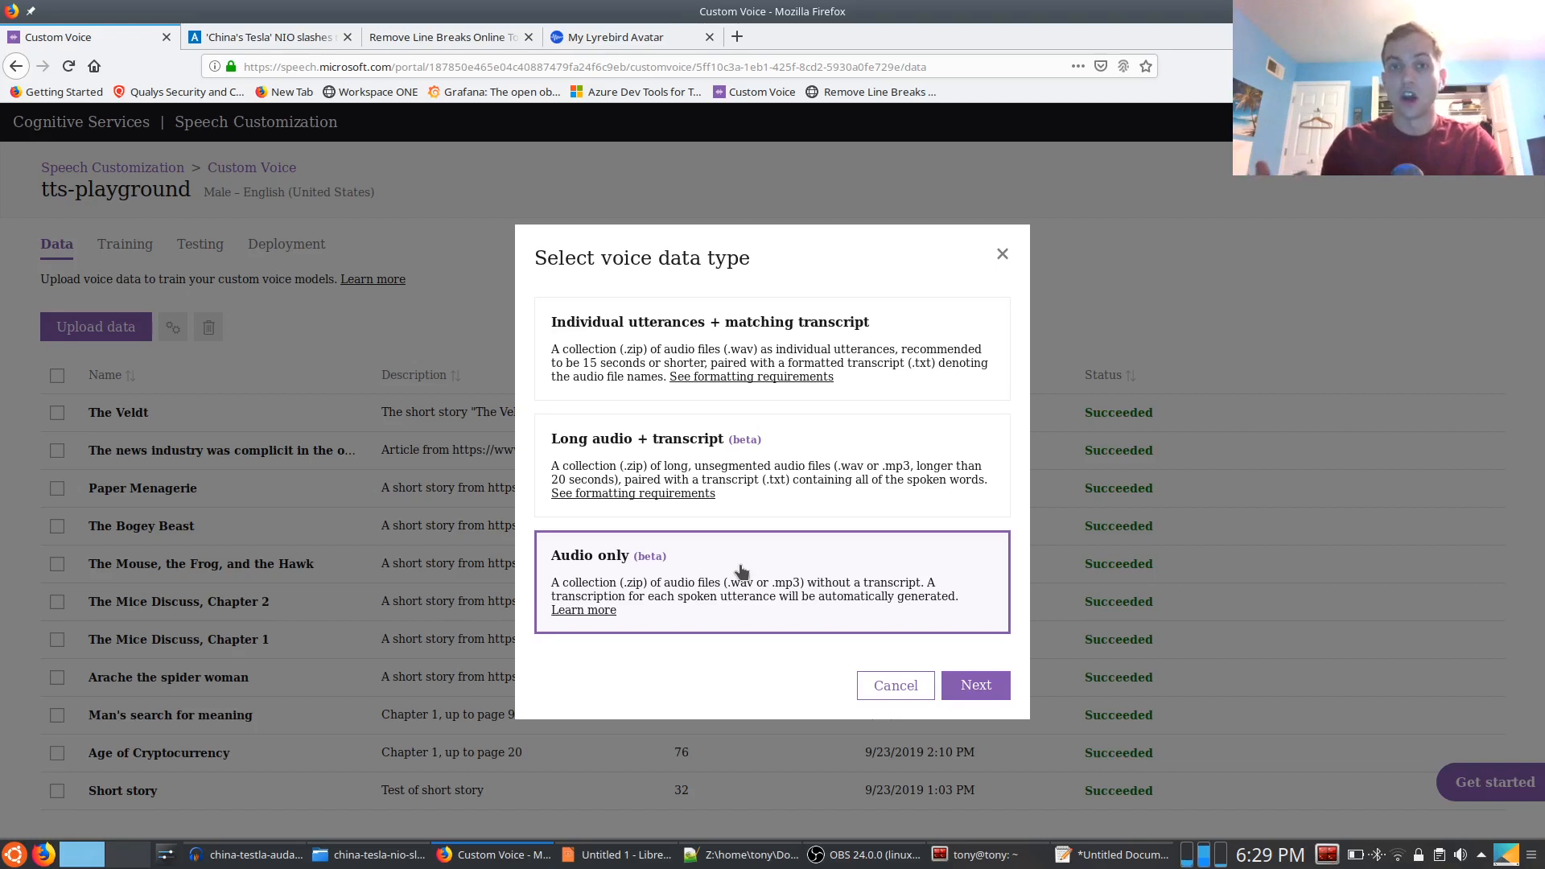
{"action": "left_click", "coordinate": [800, 464]}
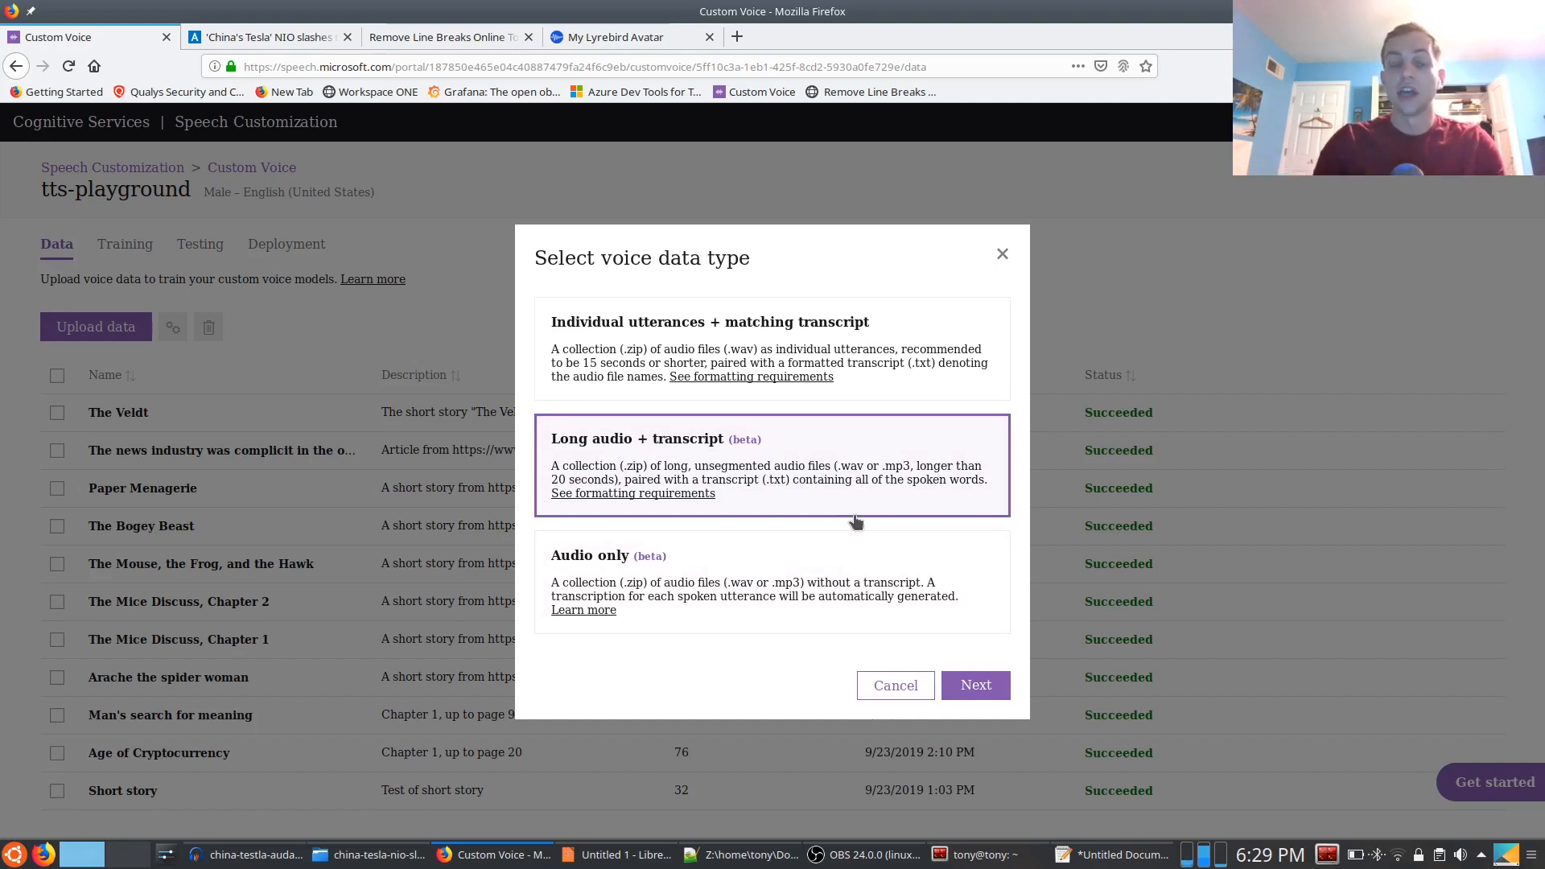
{"action": "left_click", "coordinate": [977, 684]}
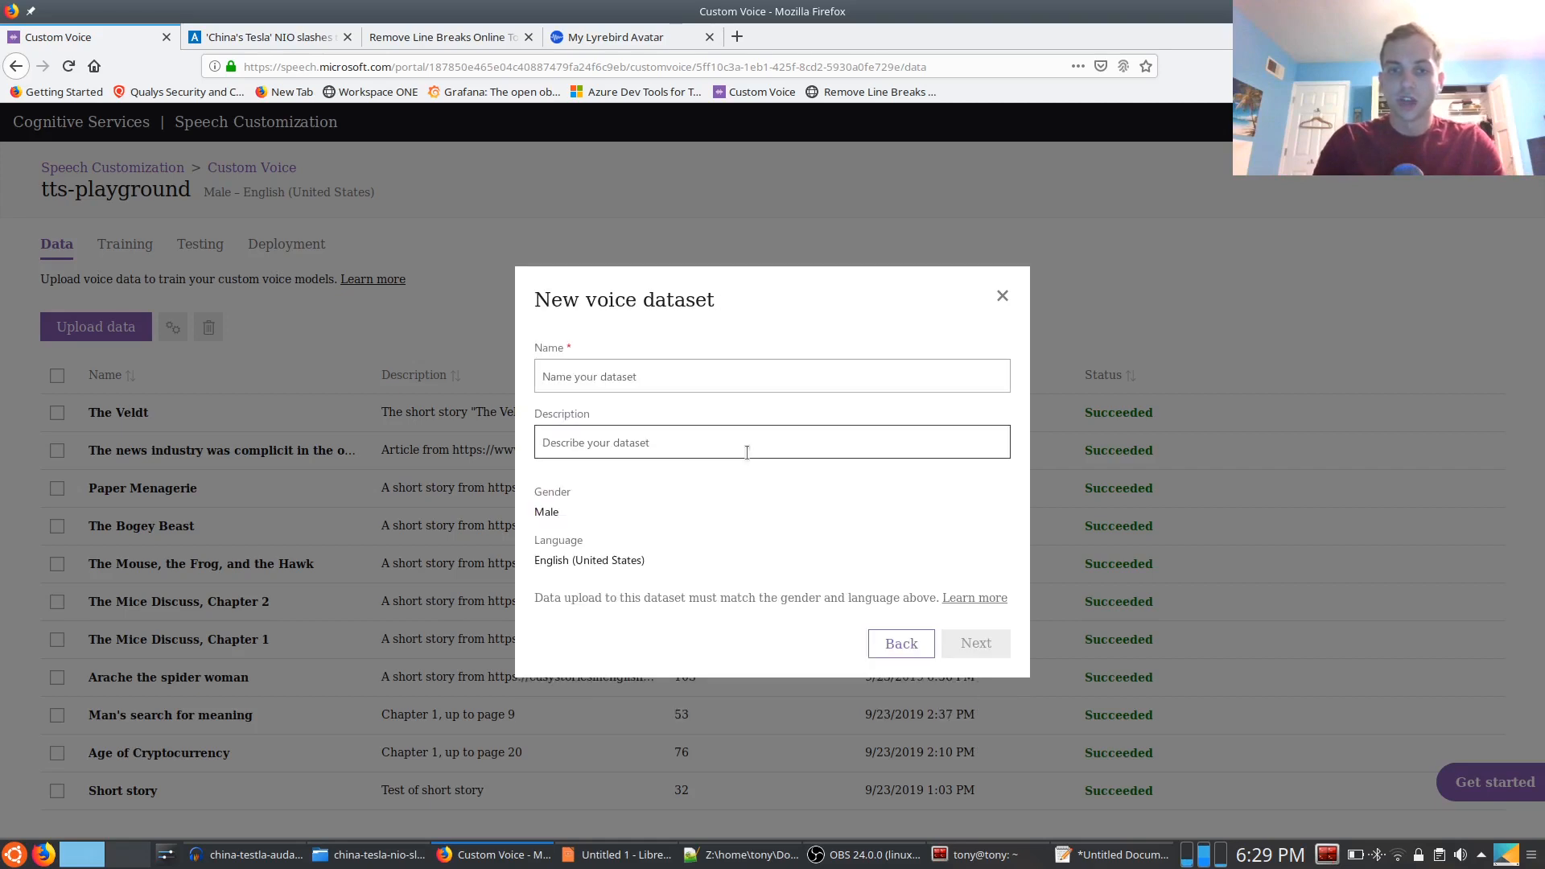
Copy the Nikkei article's headline, 'China's Tesla' NIO slashes thousands of jobs as losses mount, into the dataset name
{"action": "left_click", "coordinate": [618, 364]}
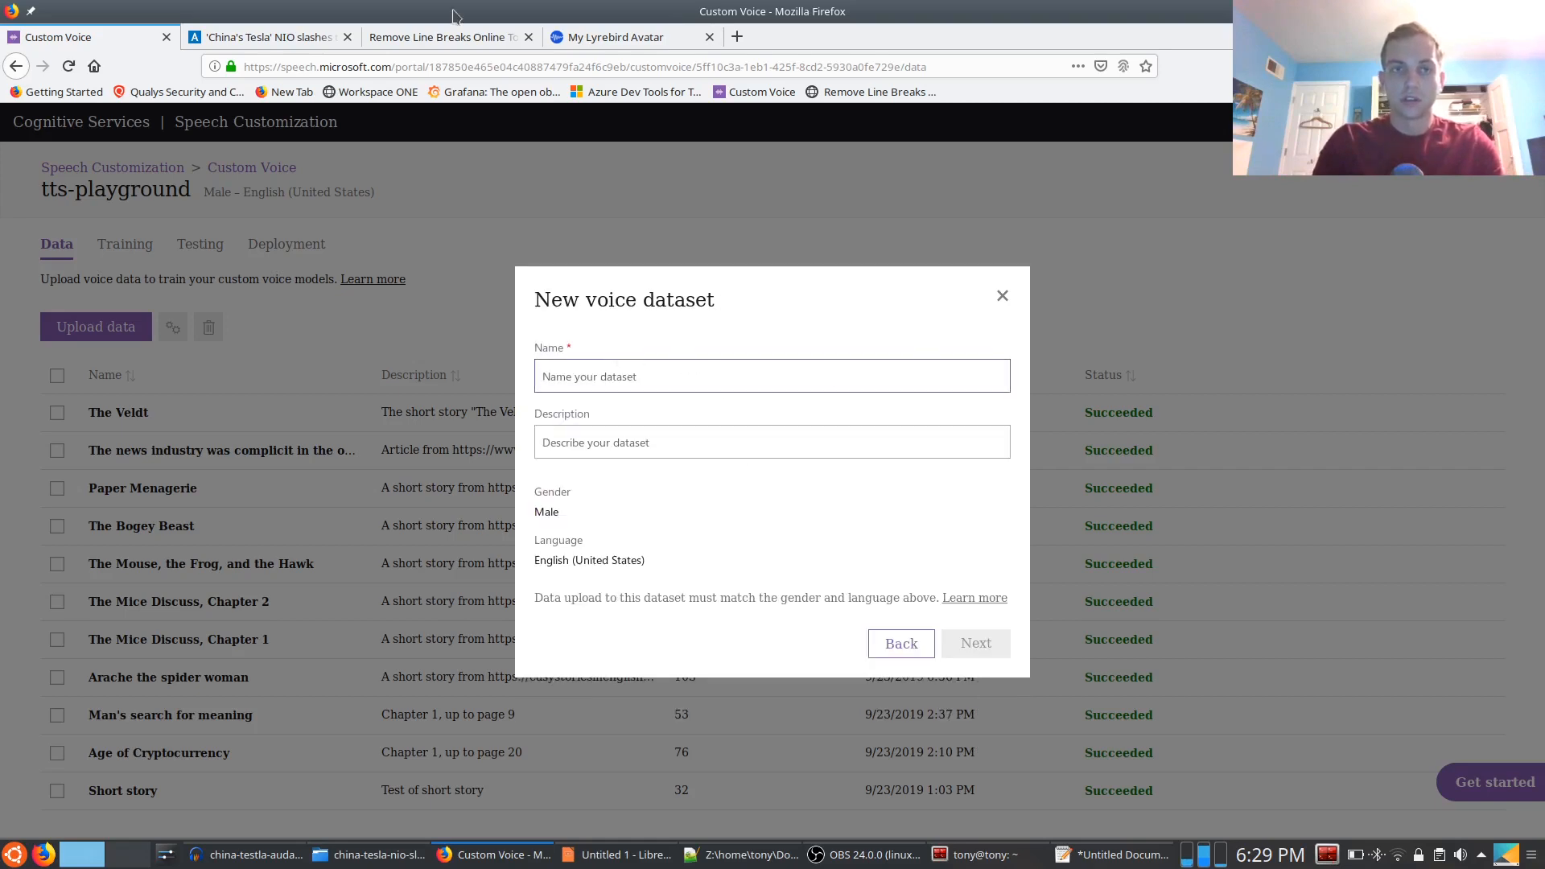
{"action": "left_click", "coordinate": [300, 36]}
{"action": "left_click", "coordinate": [322, 67]}
{"action": "scroll", "coordinate": [341, 271], "scroll_direction": "up", "scroll_amount": 15}
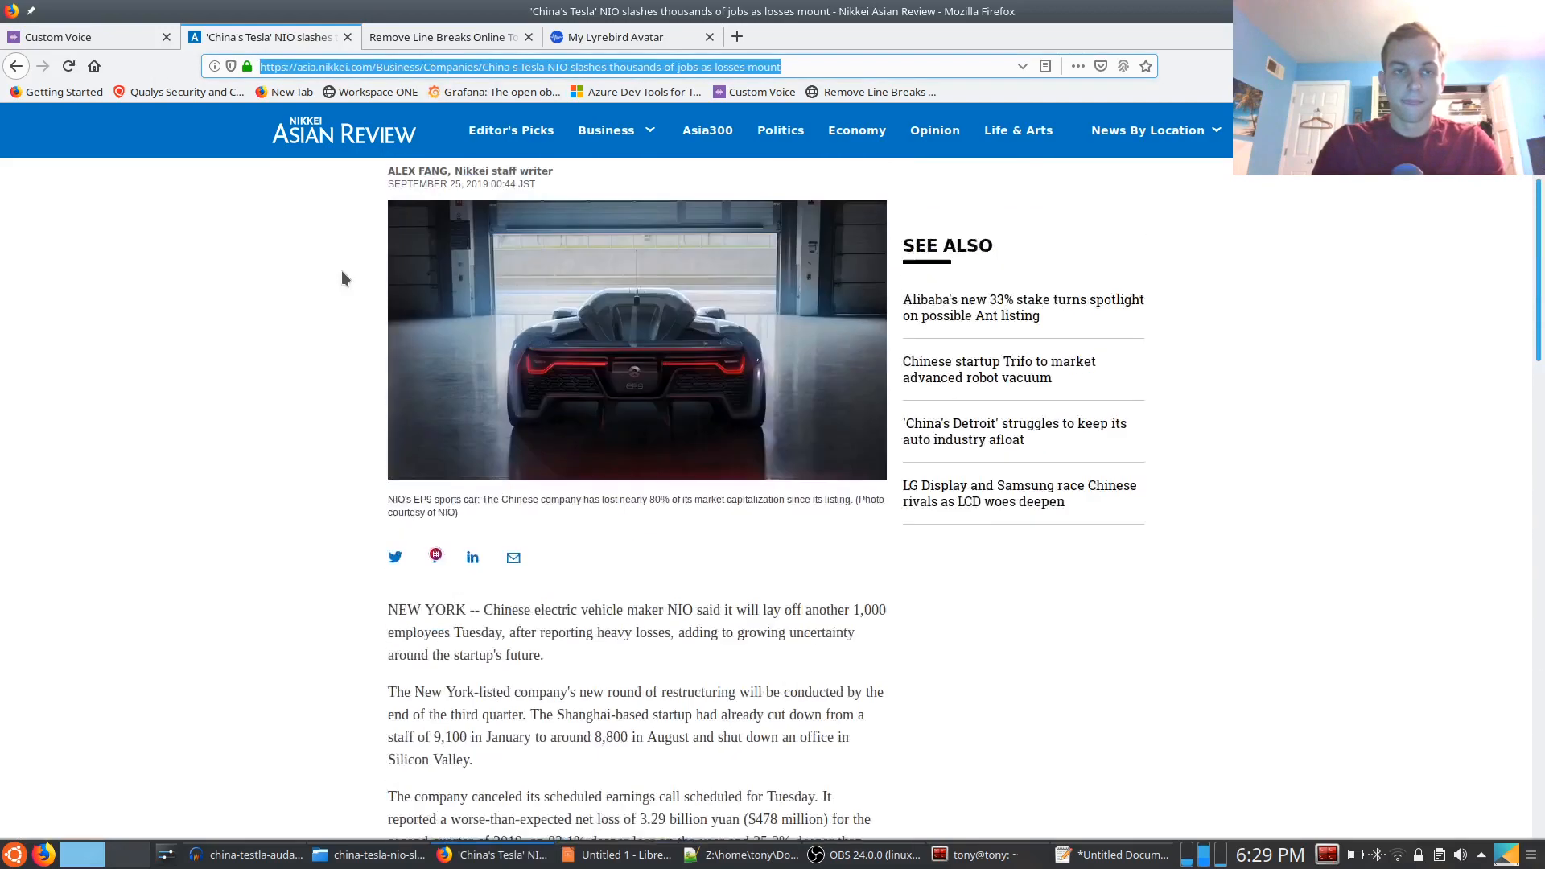
{"action": "left_click_drag", "start_coordinate": [858, 351], "coordinate": [384, 321]}
{"action": "key", "text": "ctrl+c"}
{"action": "left_click", "coordinate": [110, 38]}
{"action": "key", "text": "ctrl+v"}
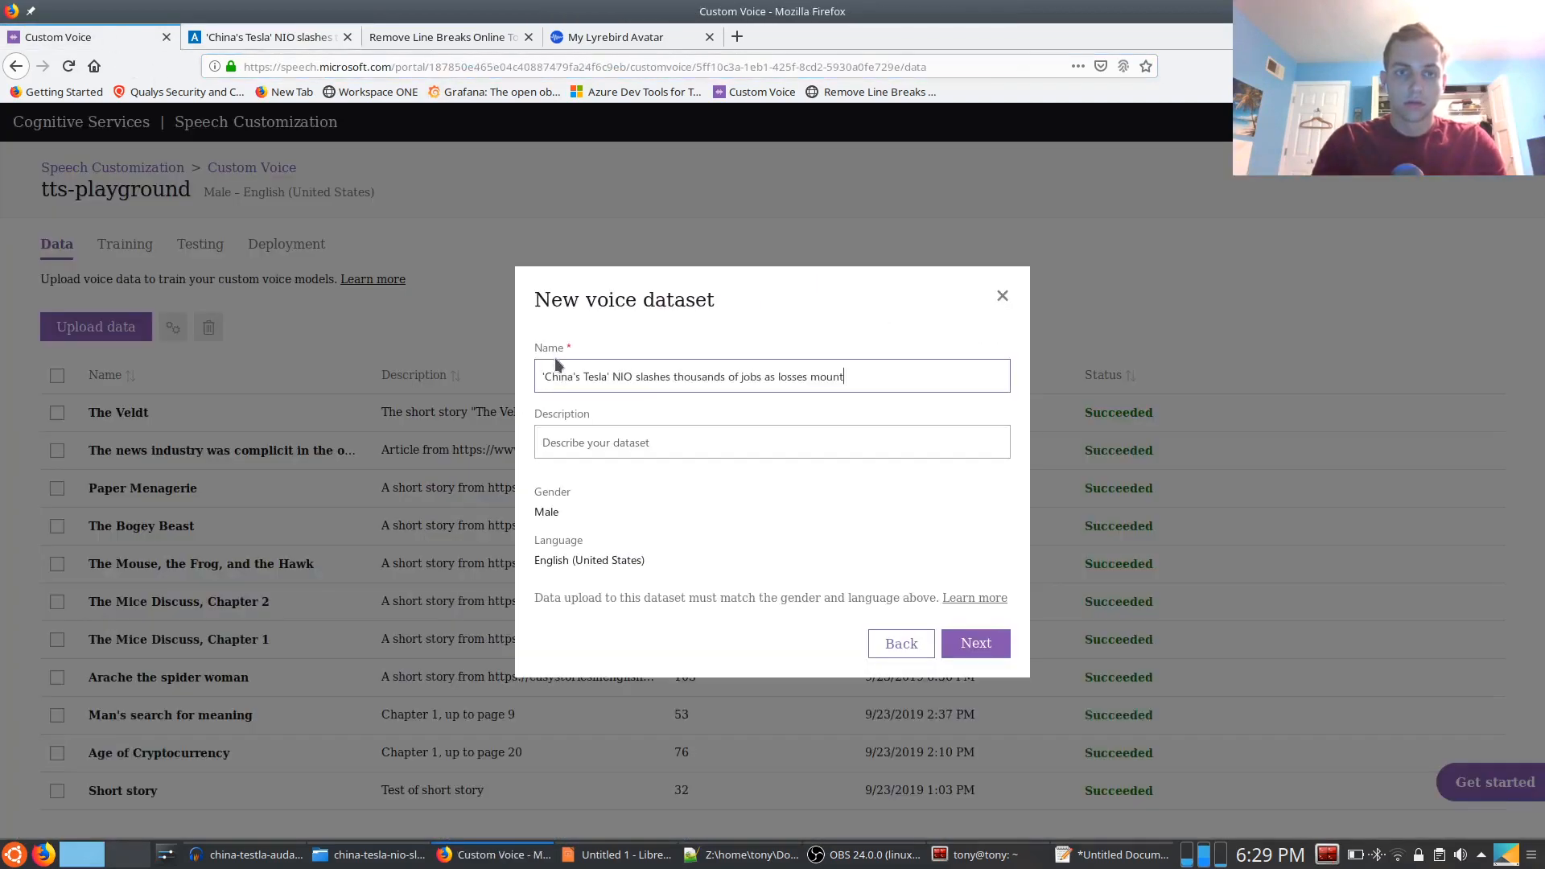
Set the dataset description to "Article link" followed by the Nikkei article's copied URL, and continue to the voice data import
{"action": "left_click", "coordinate": [266, 37]}
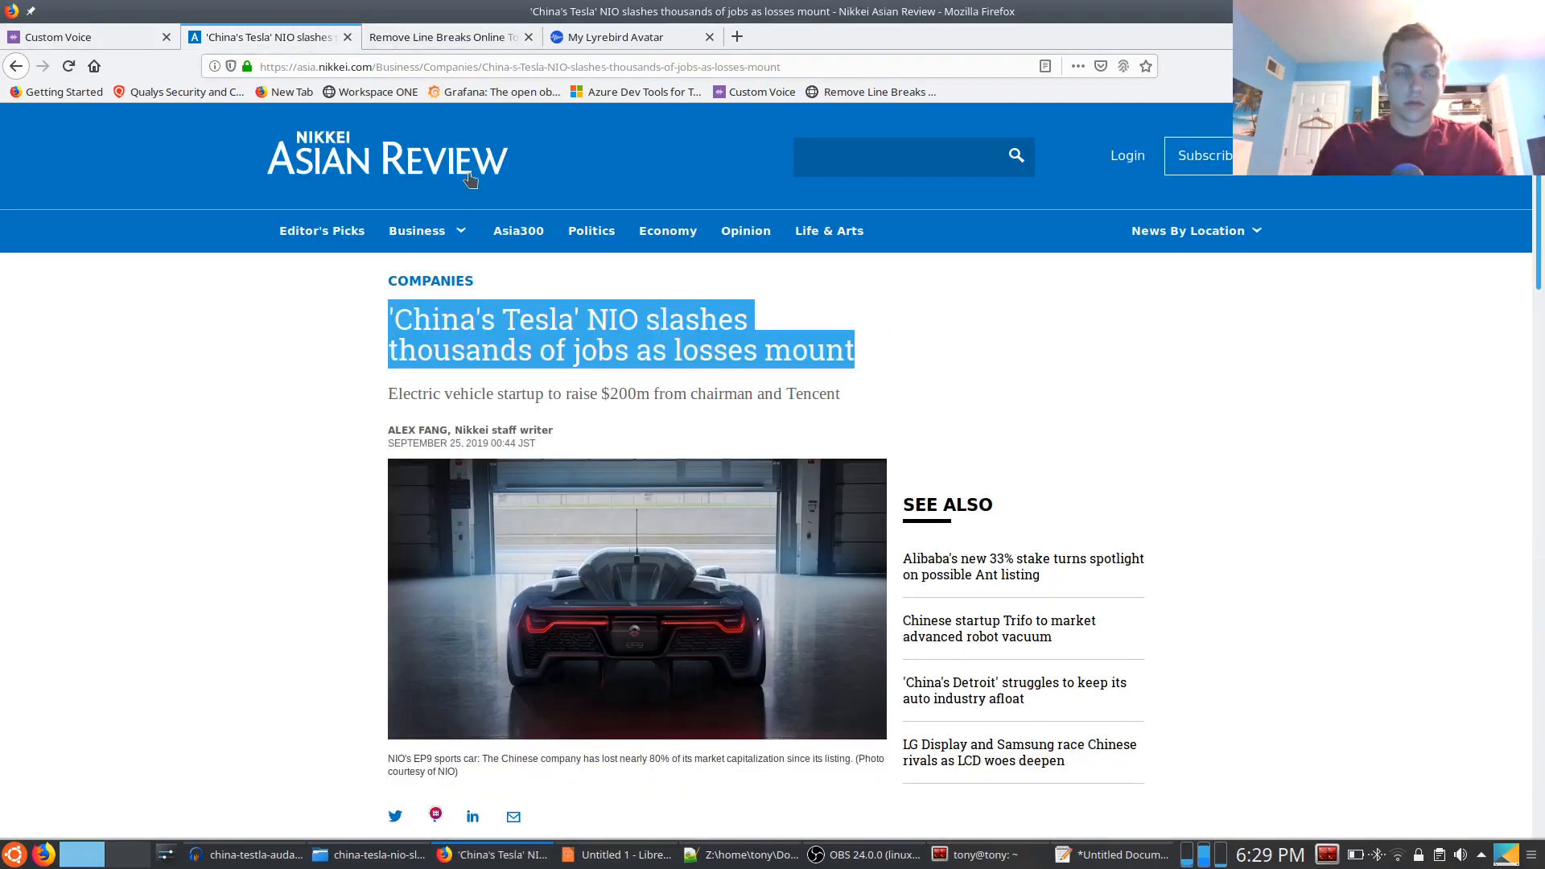
{"action": "double_click", "coordinate": [398, 67]}
{"action": "left_click", "coordinate": [99, 32]}
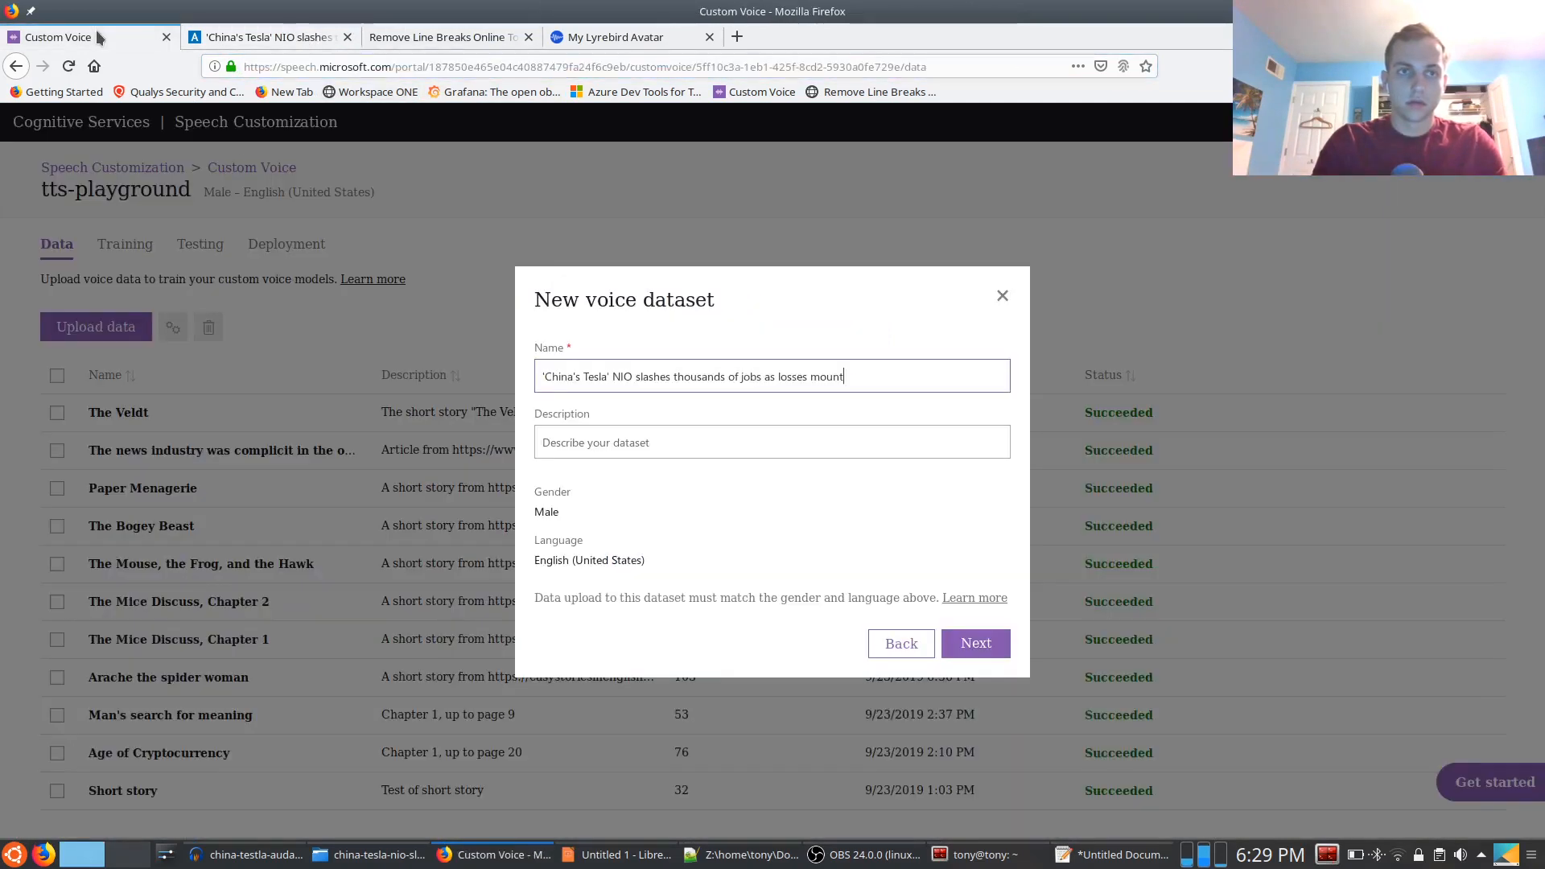
{"action": "left_click", "coordinate": [649, 427]}
{"action": "type", "text": "AR"}
{"action": "key", "text": "BackSpace"}
{"action": "key", "text": "BackSpace"}
{"action": "type", "text": "Article from"}
{"action": "key", "text": "ctrl+v"}
{"action": "left_click", "coordinate": [978, 649]}
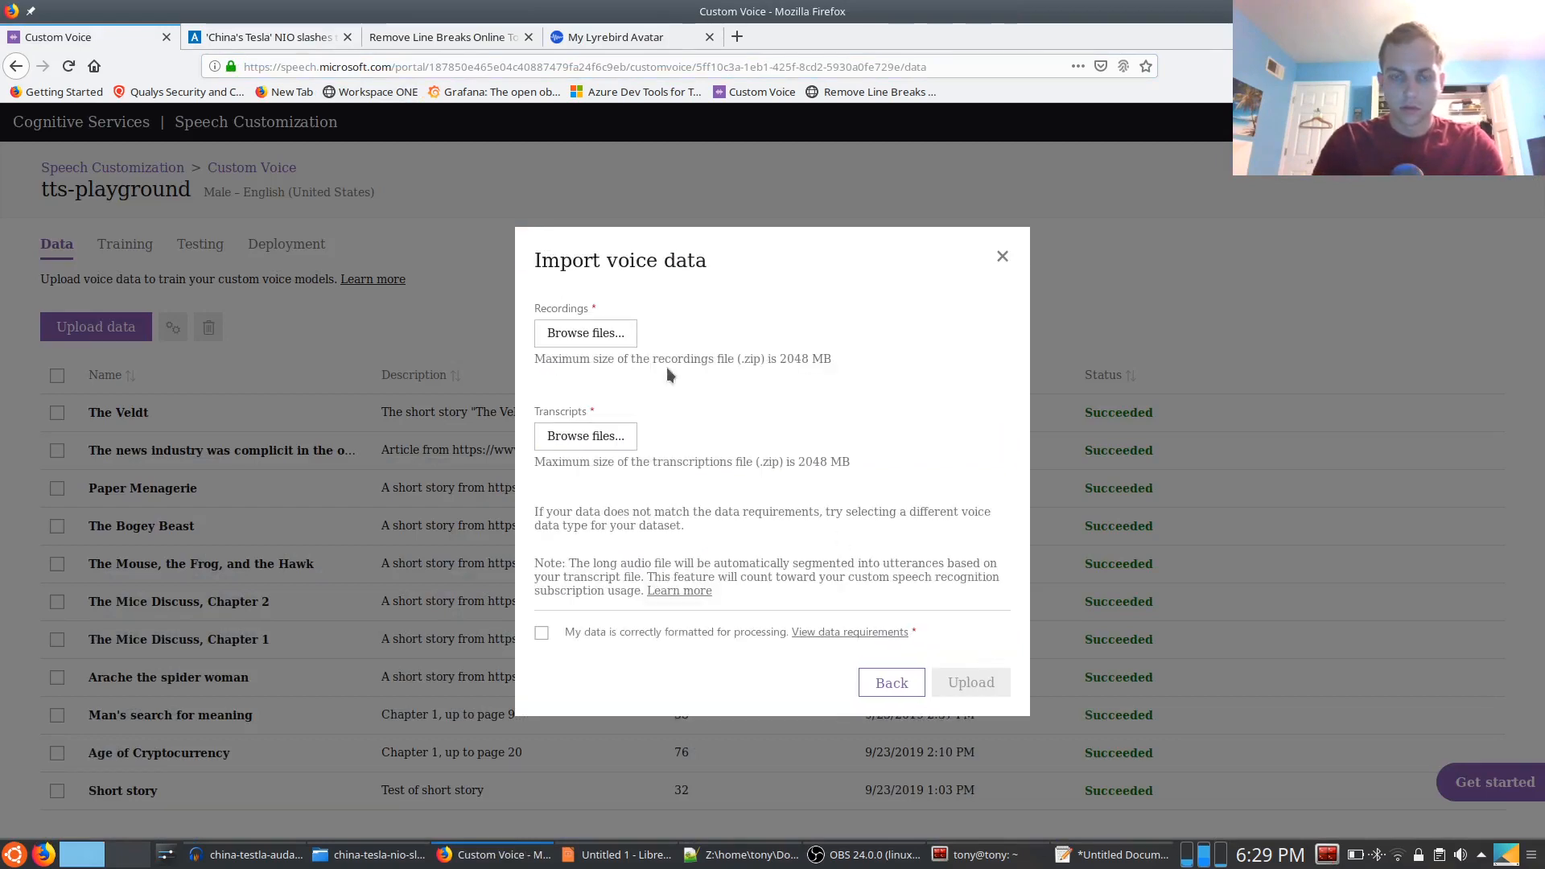
Attach audio.zip as the recordings and transcript.zip as the transcripts from the china-tesla-nio-slahes-thousands-of-jobs folder
{"action": "left_click", "coordinate": [584, 334]}
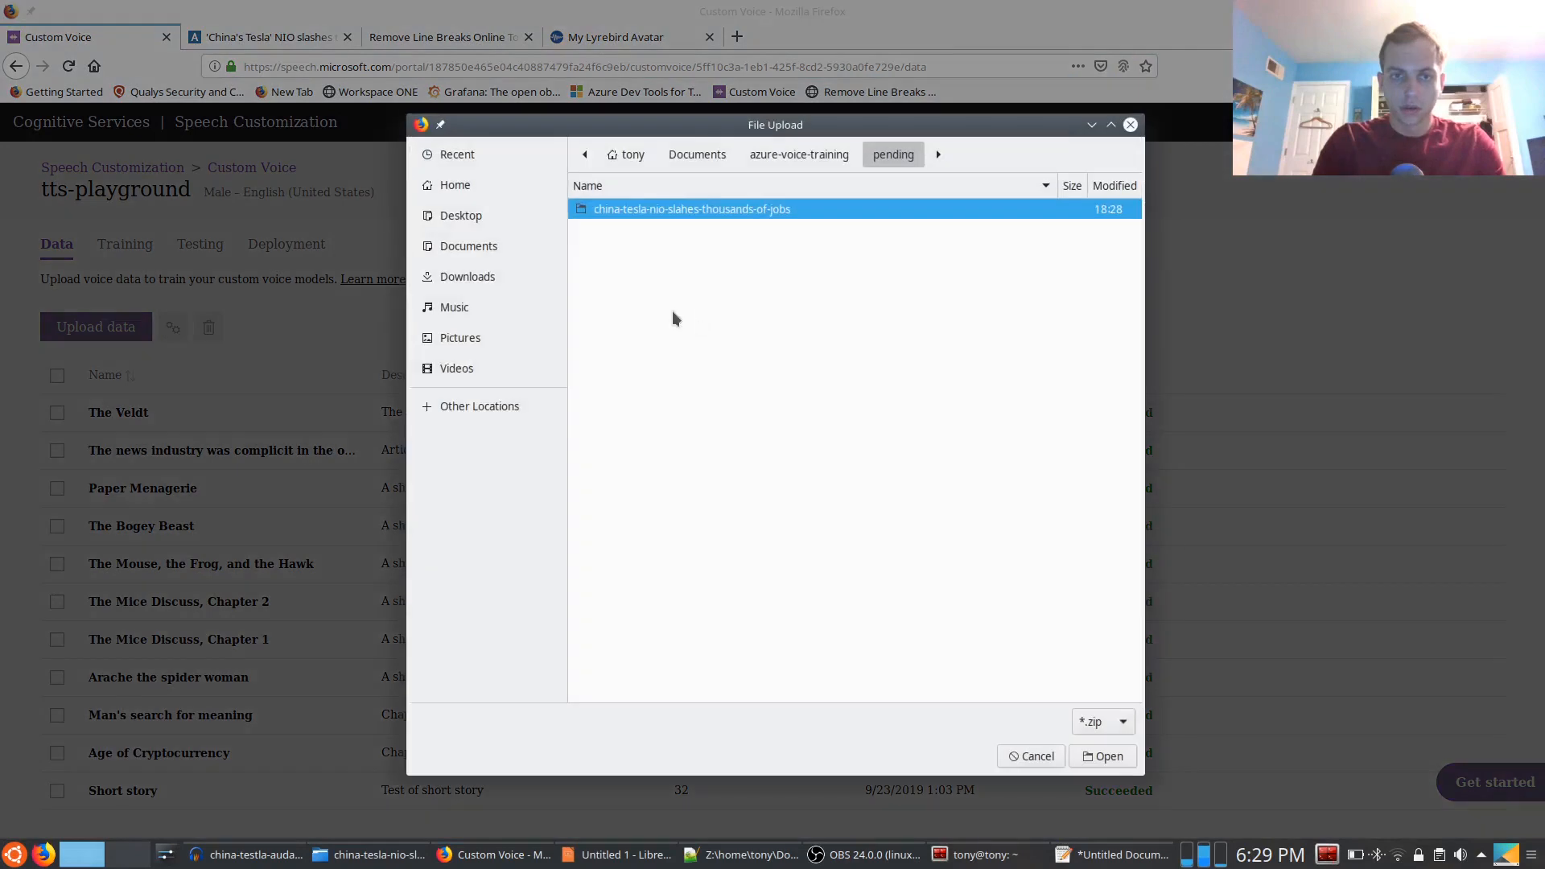
{"action": "double_click", "coordinate": [626, 211]}
{"action": "double_click", "coordinate": [631, 247]}
{"action": "left_click", "coordinate": [602, 448]}
{"action": "left_click", "coordinate": [653, 271]}
{"action": "double_click", "coordinate": [653, 269]}
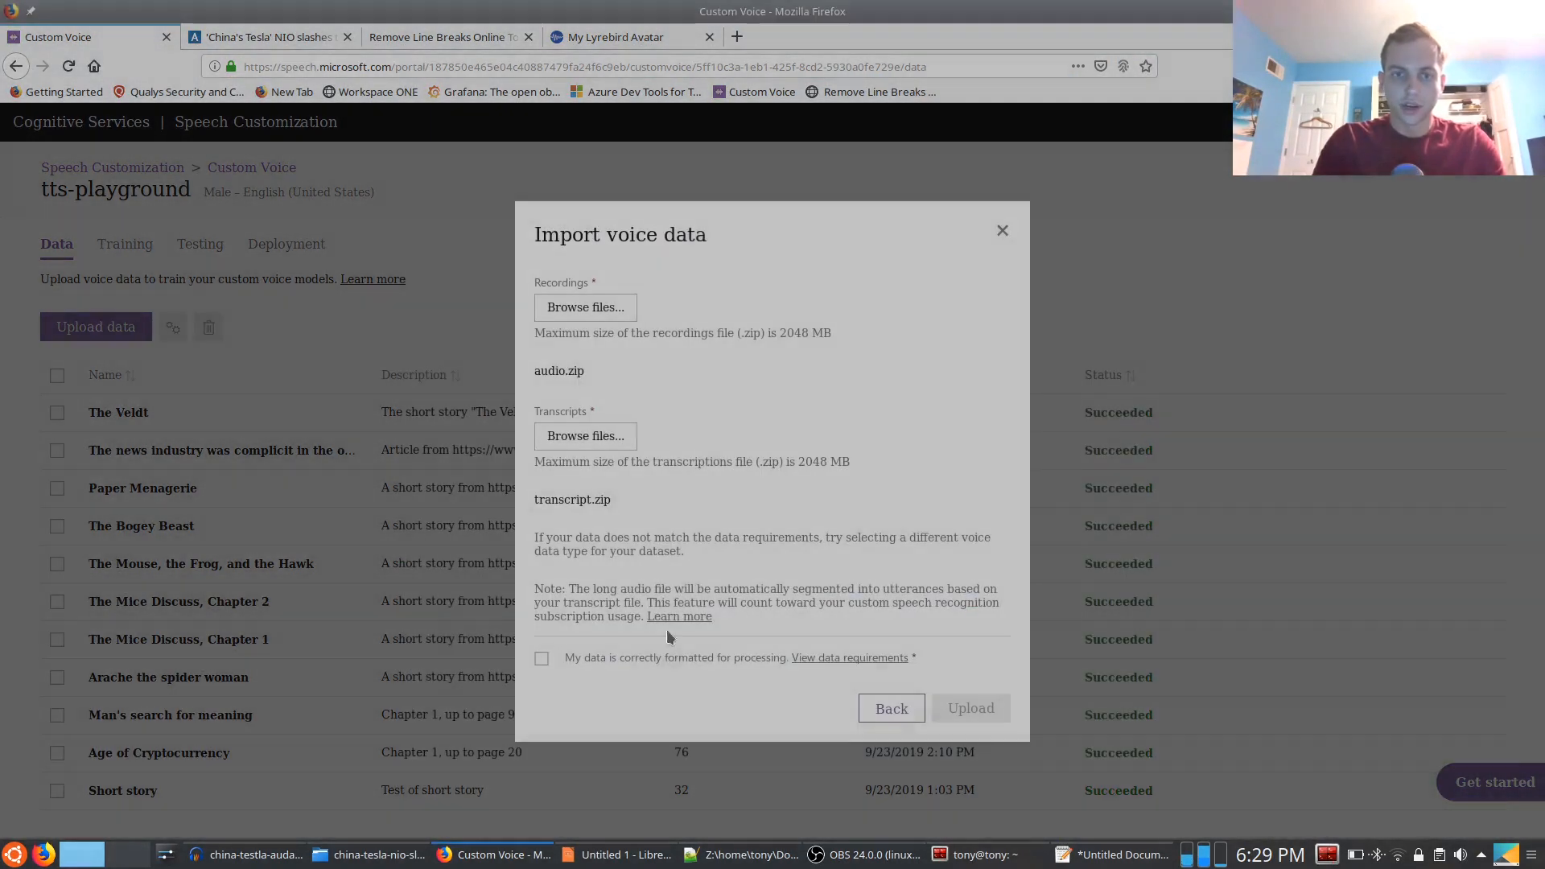
Upload the dataset after confirming that the data is correctly formatted, and check its entry in the dataset list
{"action": "left_click", "coordinate": [541, 659]}
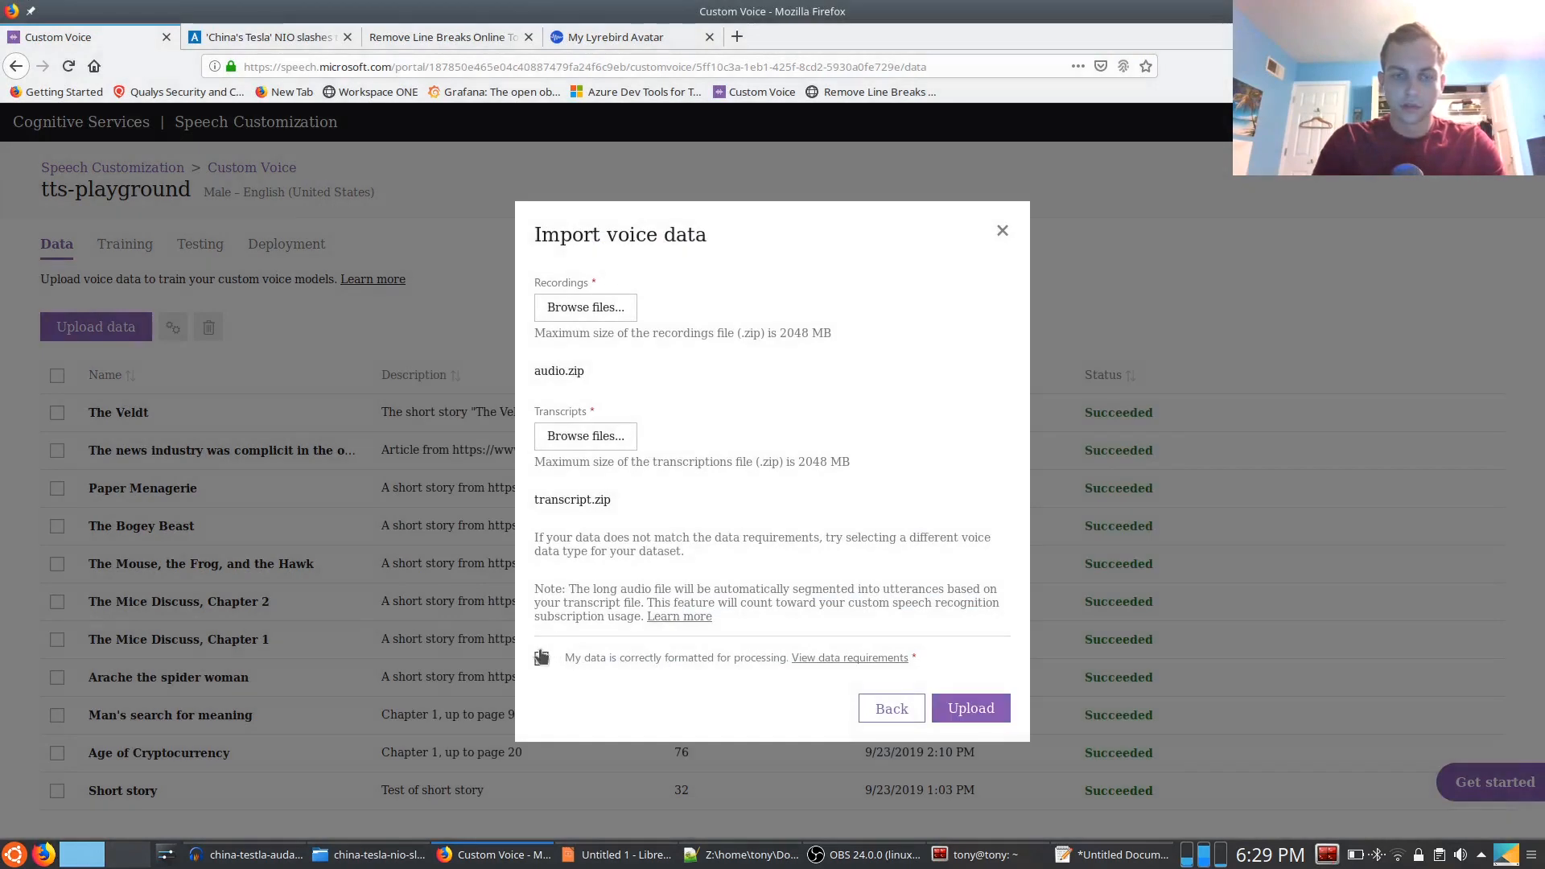
{"action": "left_click", "coordinate": [980, 710]}
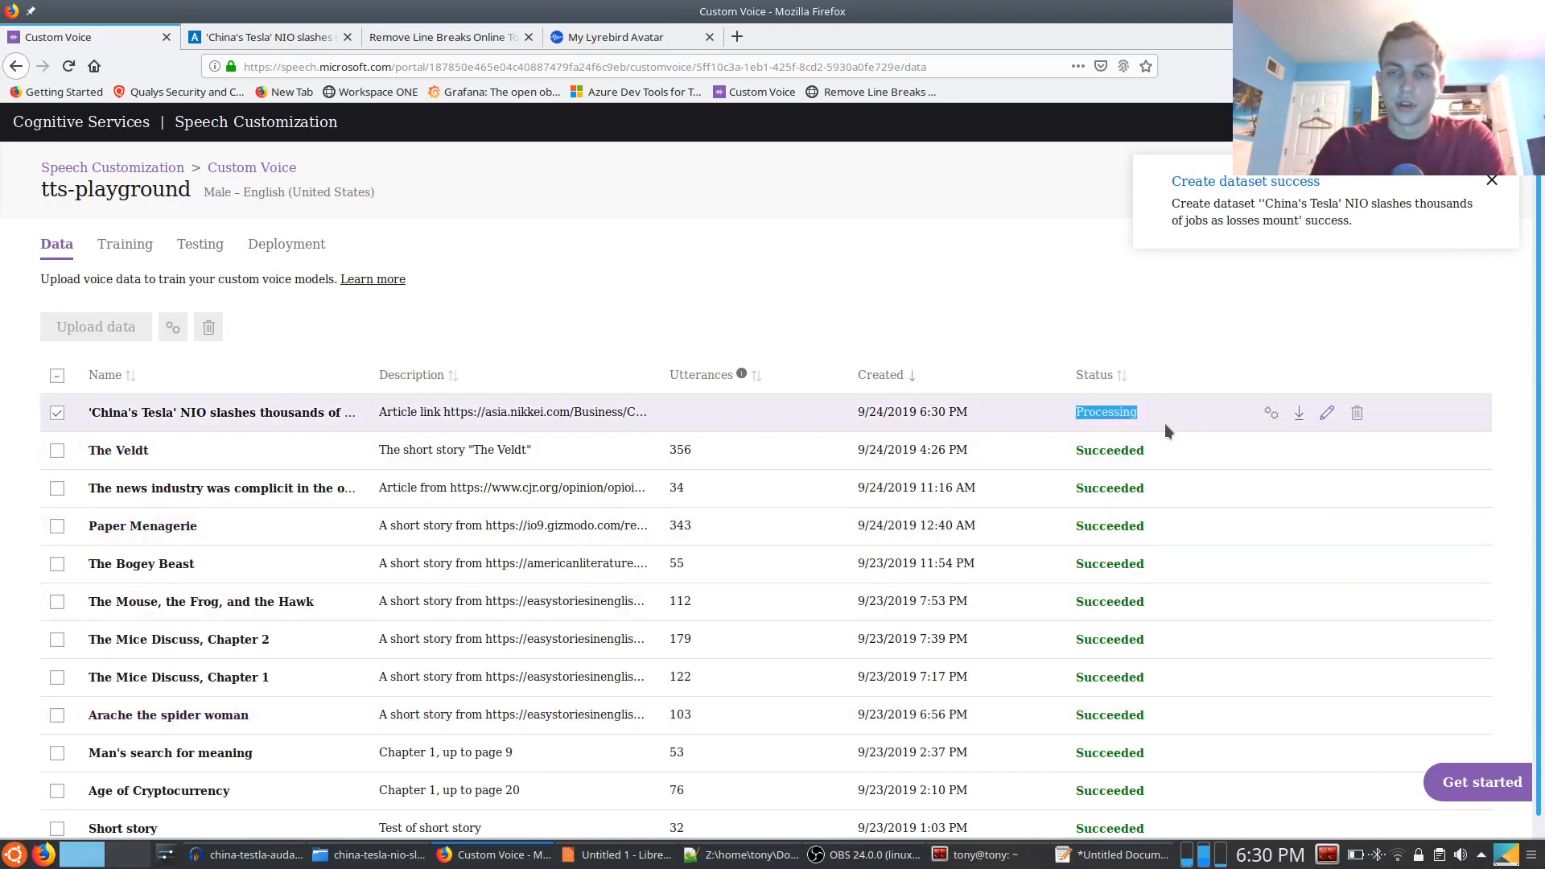
{"action": "left_click_drag", "start_coordinate": [1162, 421], "coordinate": [57, 413]}
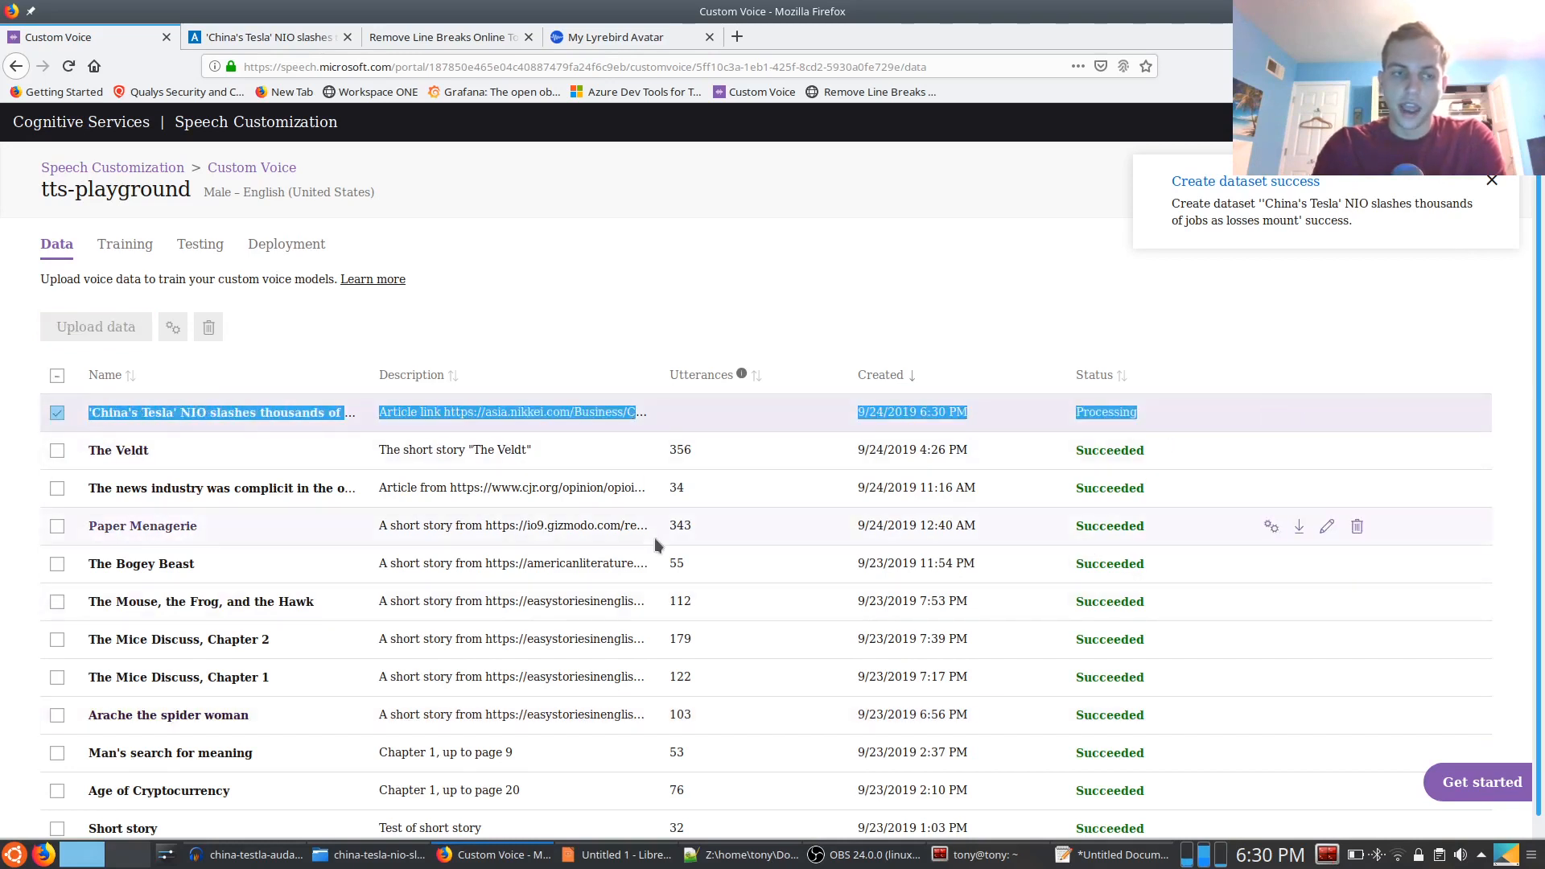
{"action": "left_click", "coordinate": [650, 219]}
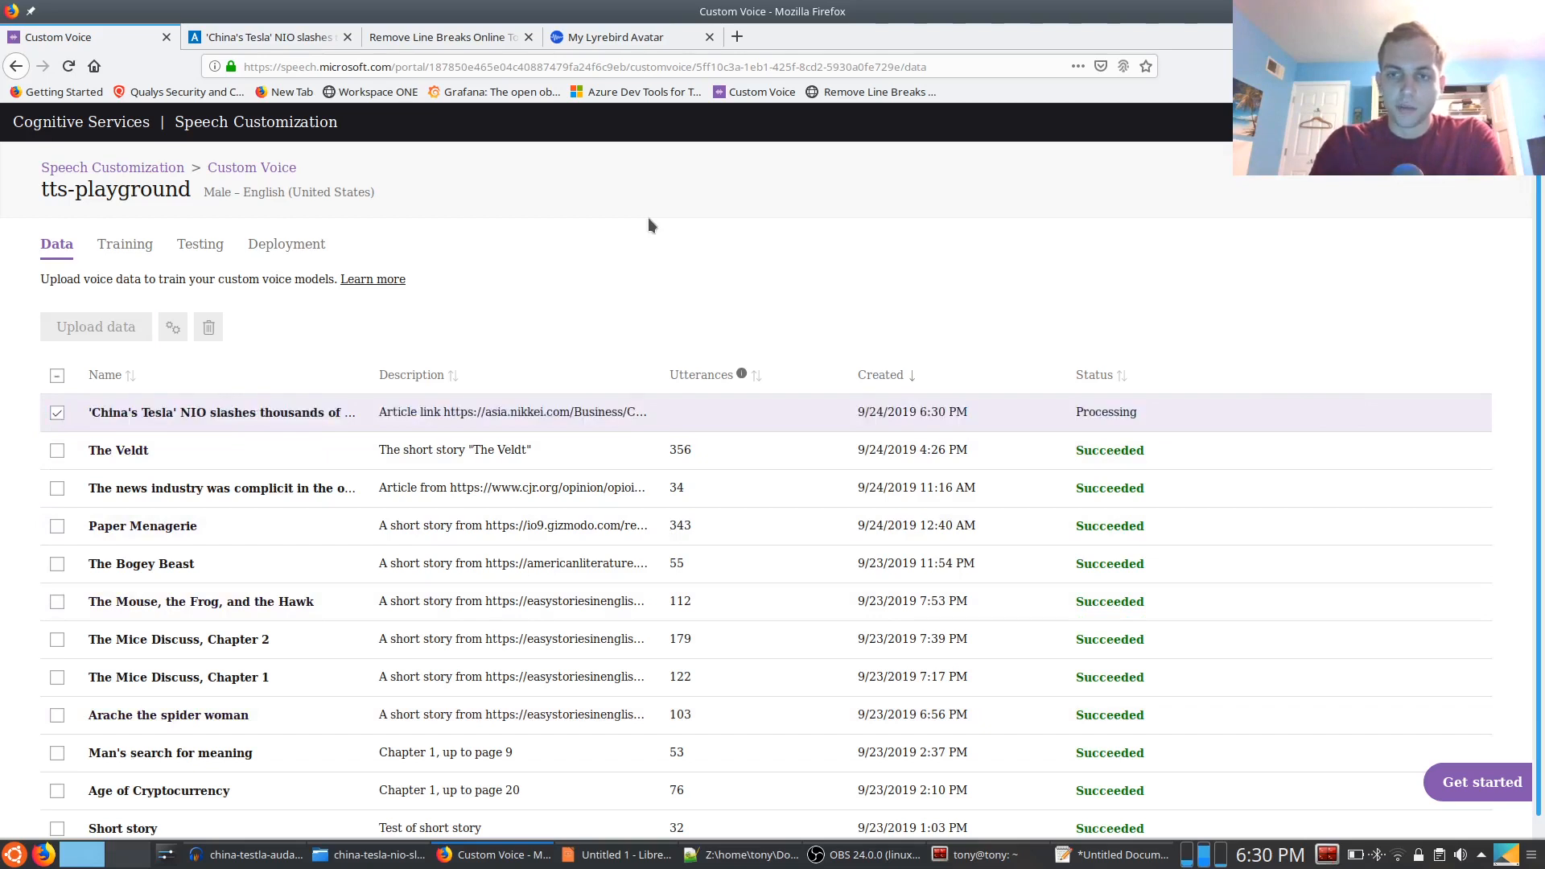
Review the trained voice models in the tts-playground project and return to its list of uploaded datasets
{"action": "left_click", "coordinate": [100, 251]}
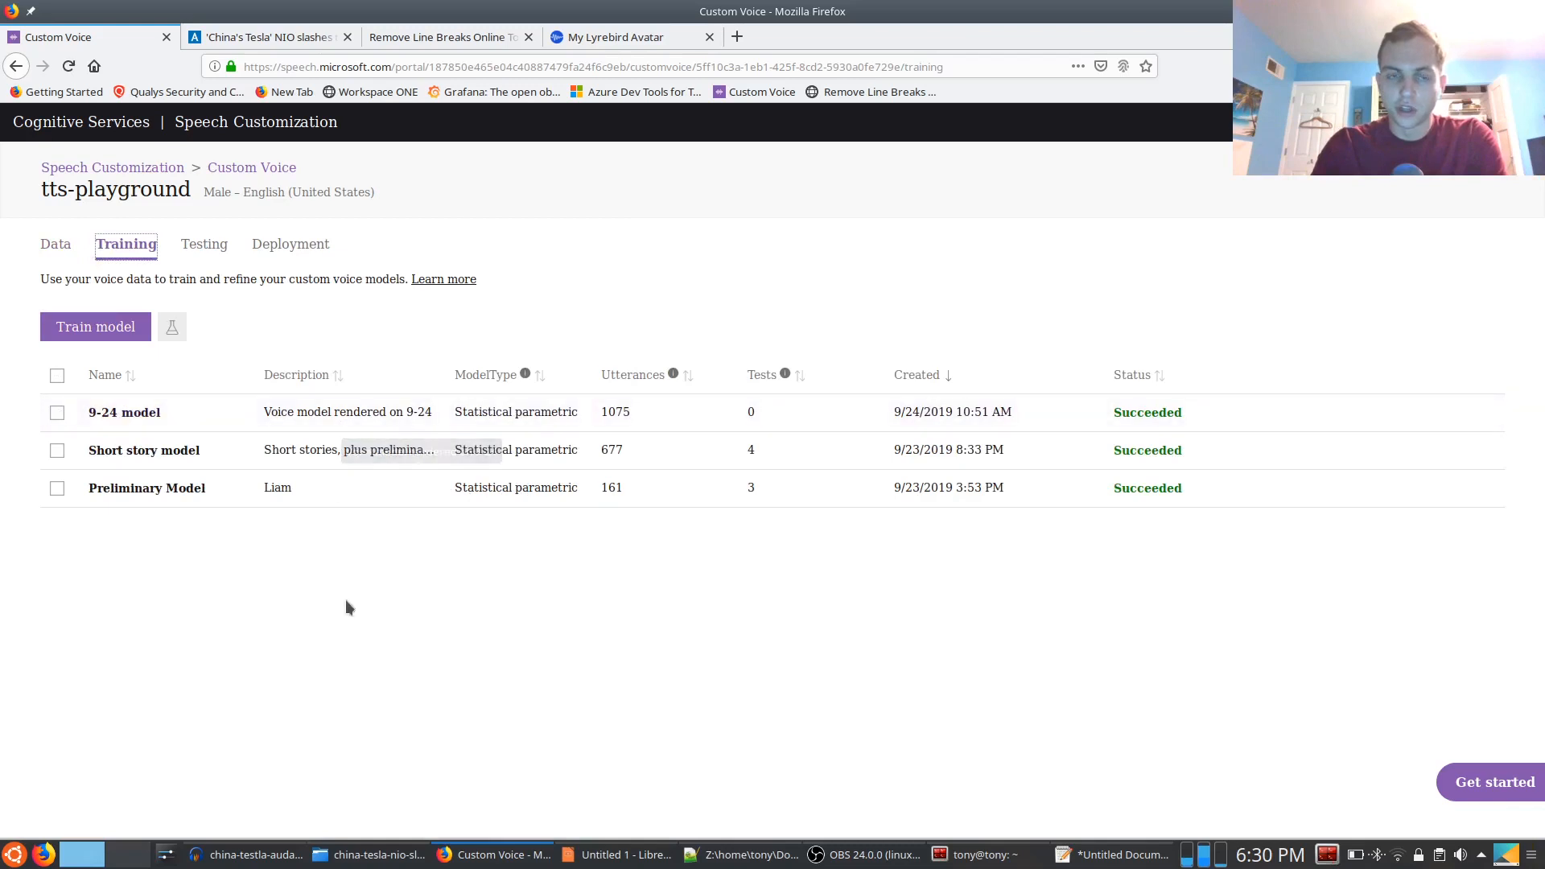
{"action": "left_click", "coordinate": [64, 246]}
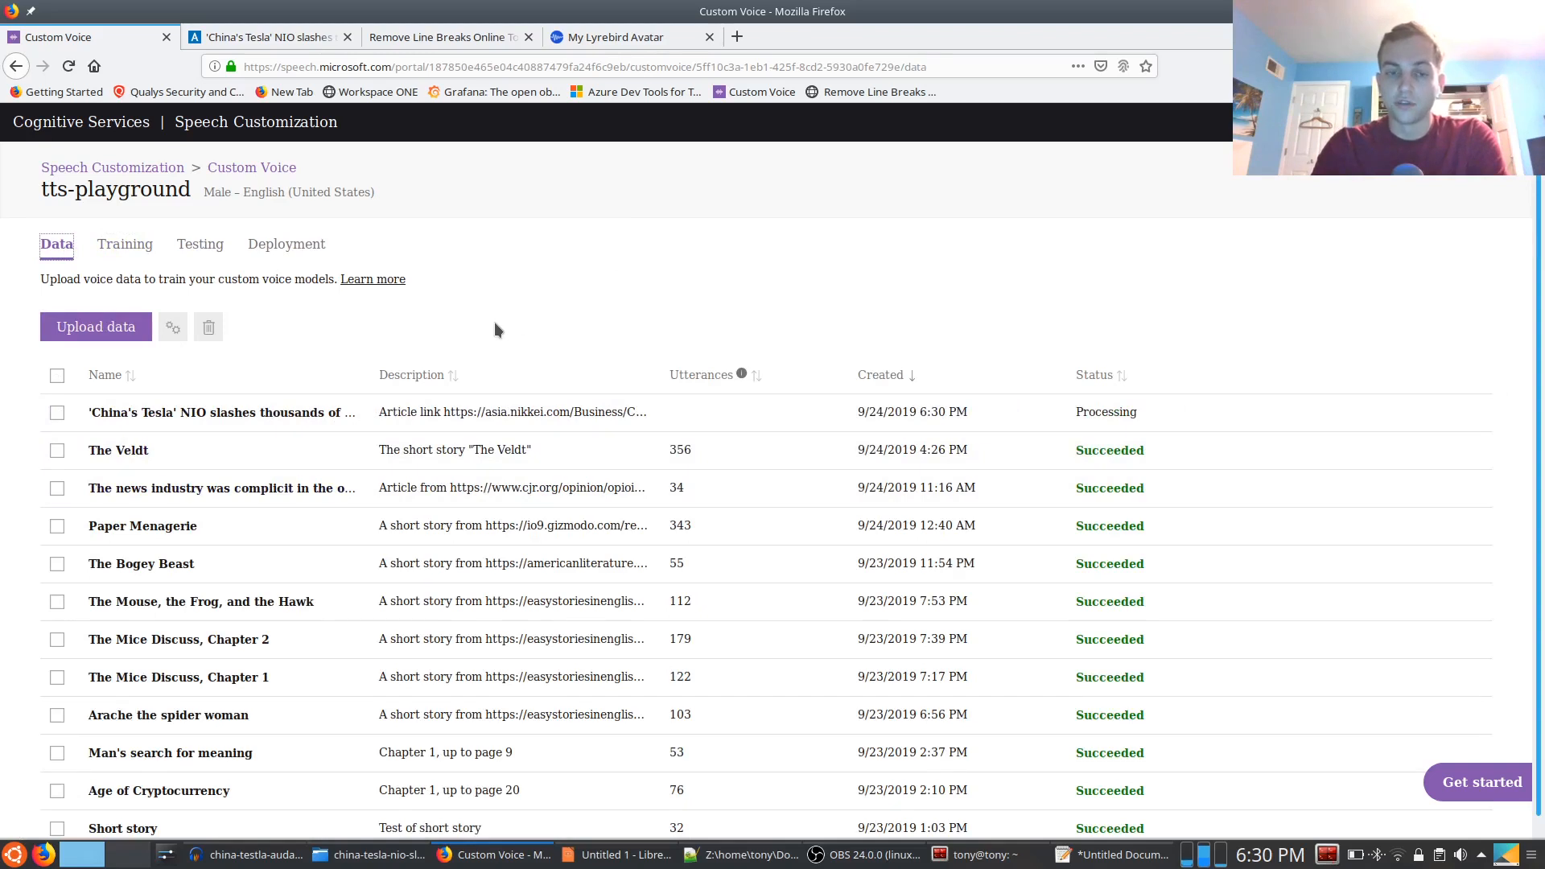
{"action": "left_click", "coordinate": [132, 248]}
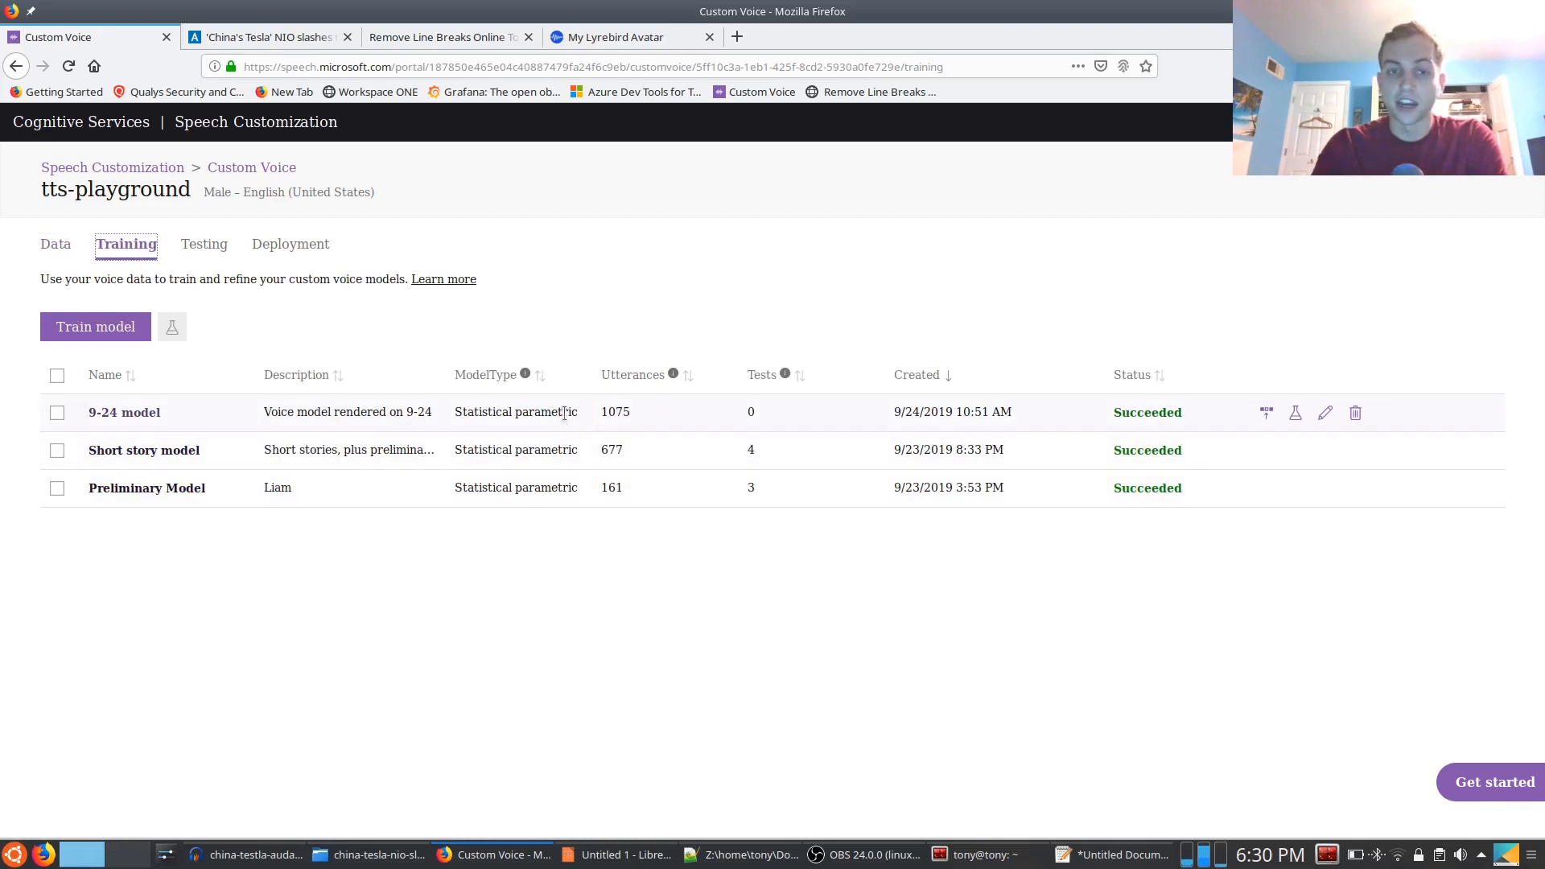
{"action": "left_click", "coordinate": [40, 226]}
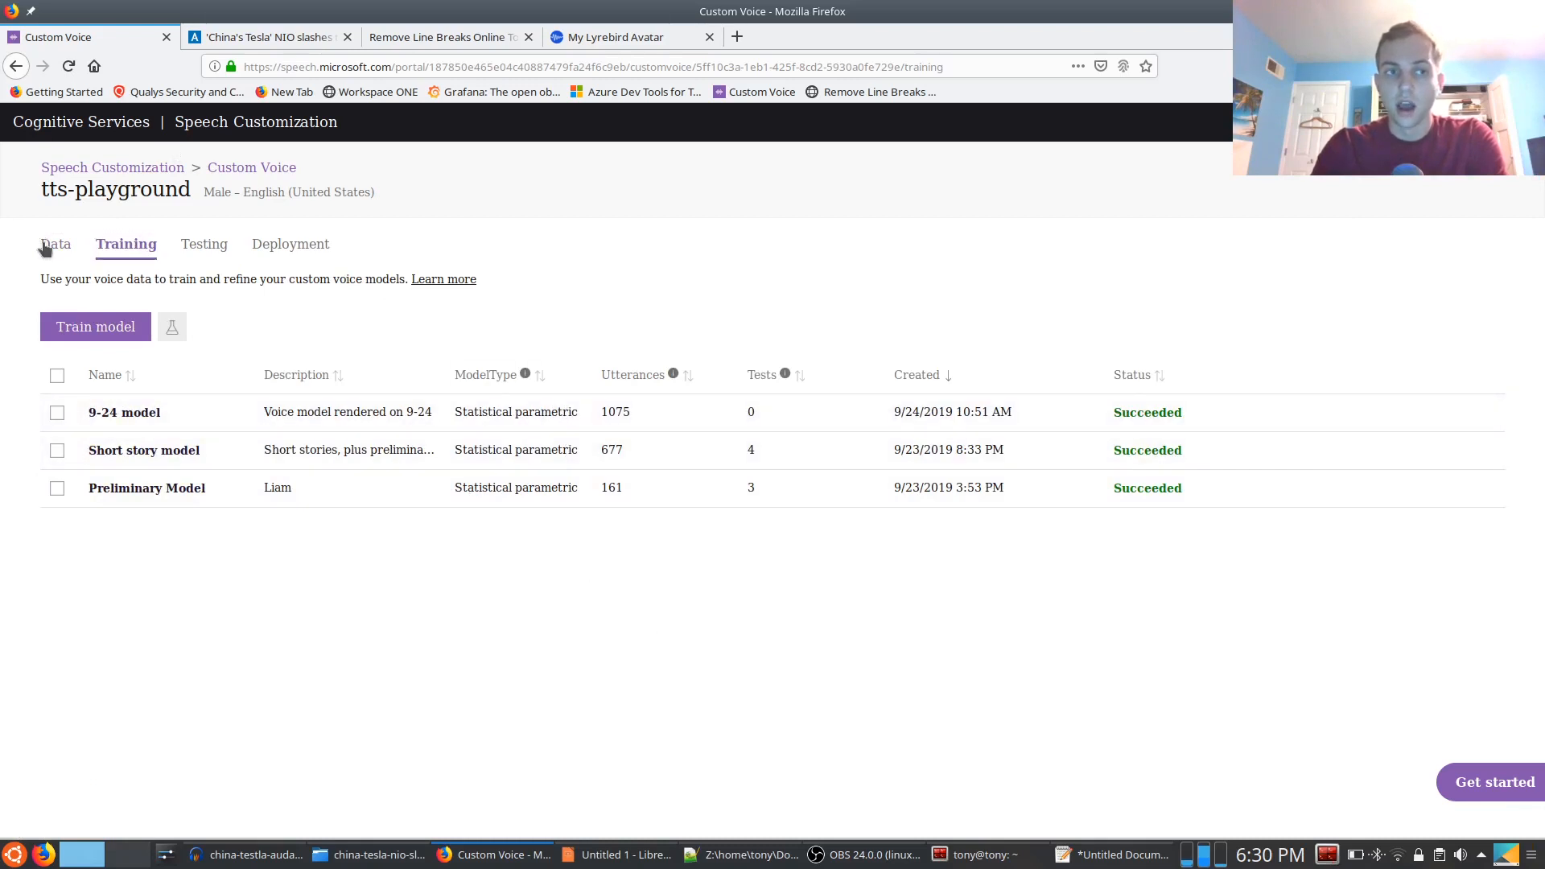
{"action": "left_click", "coordinate": [44, 248]}
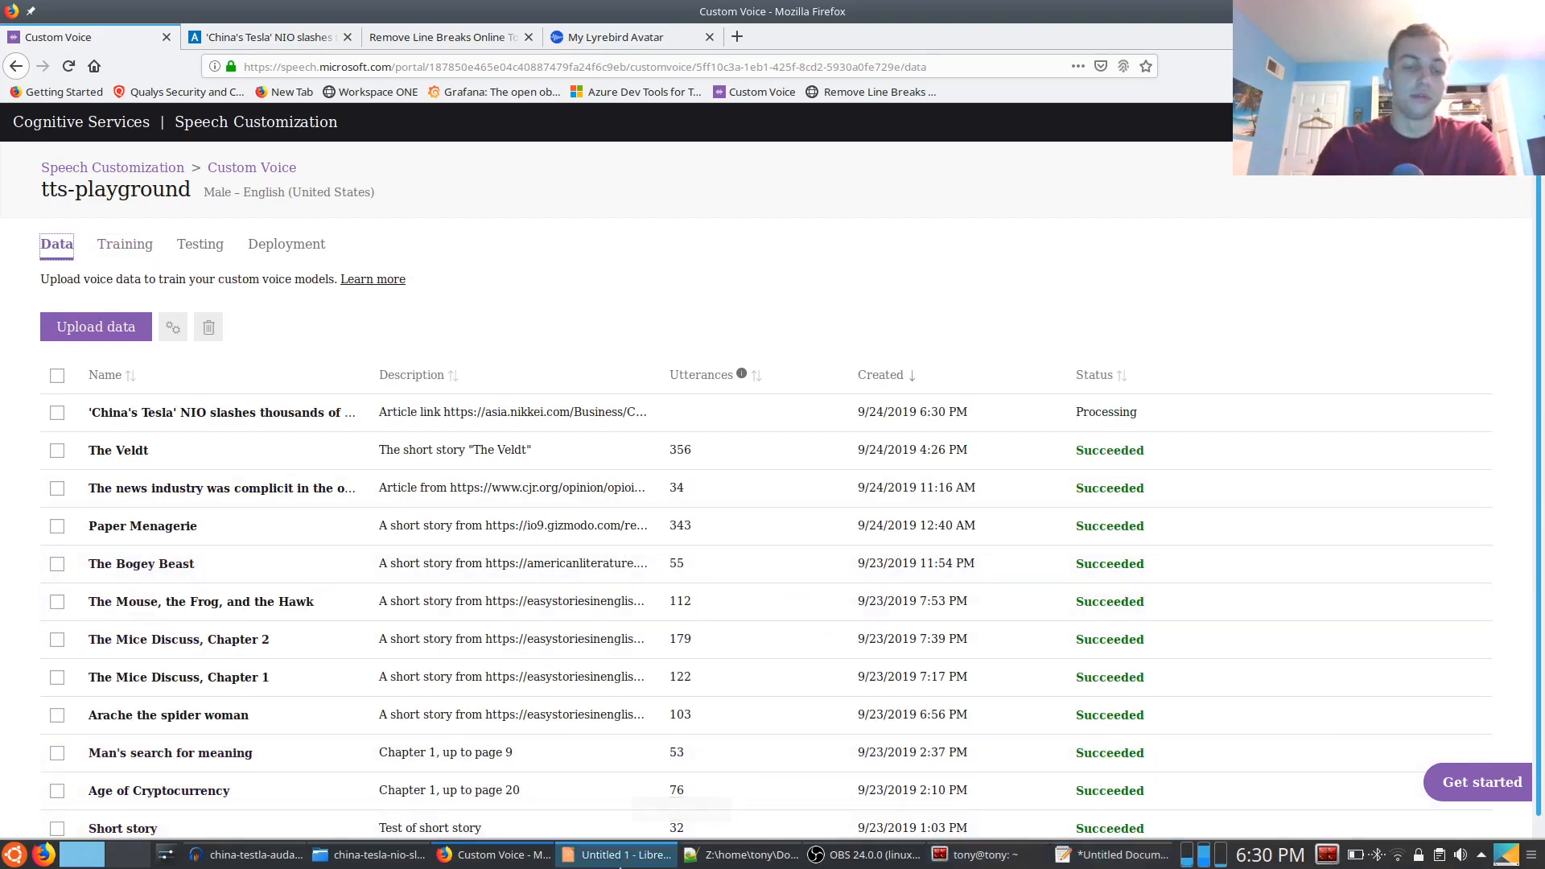
{"action": "mouse_move", "coordinate": [697, 862]}
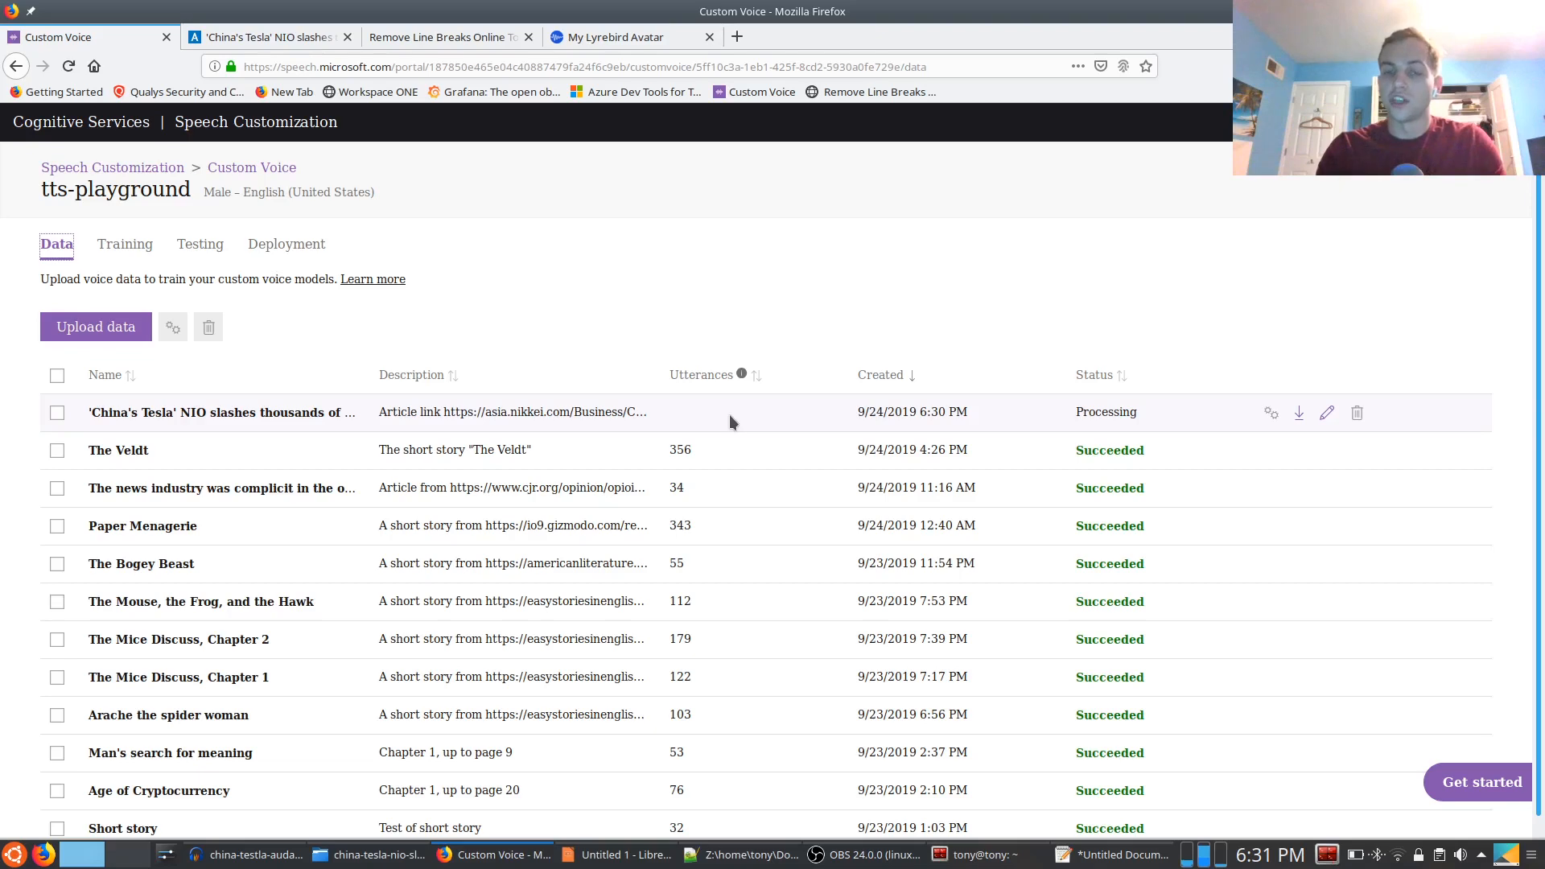
{"action": "left_click", "coordinate": [860, 861]}
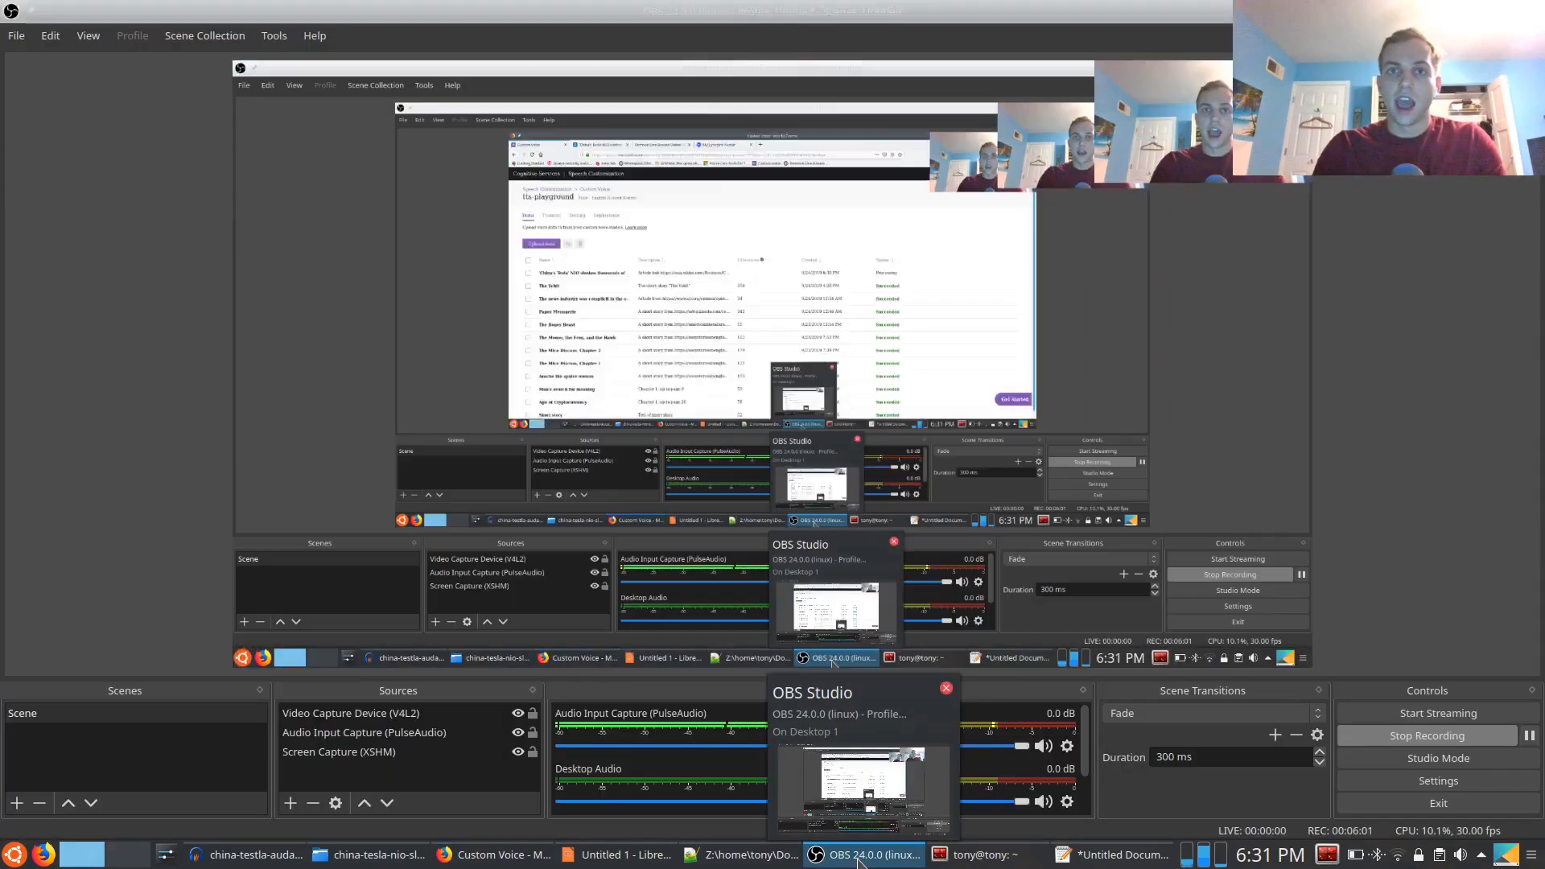